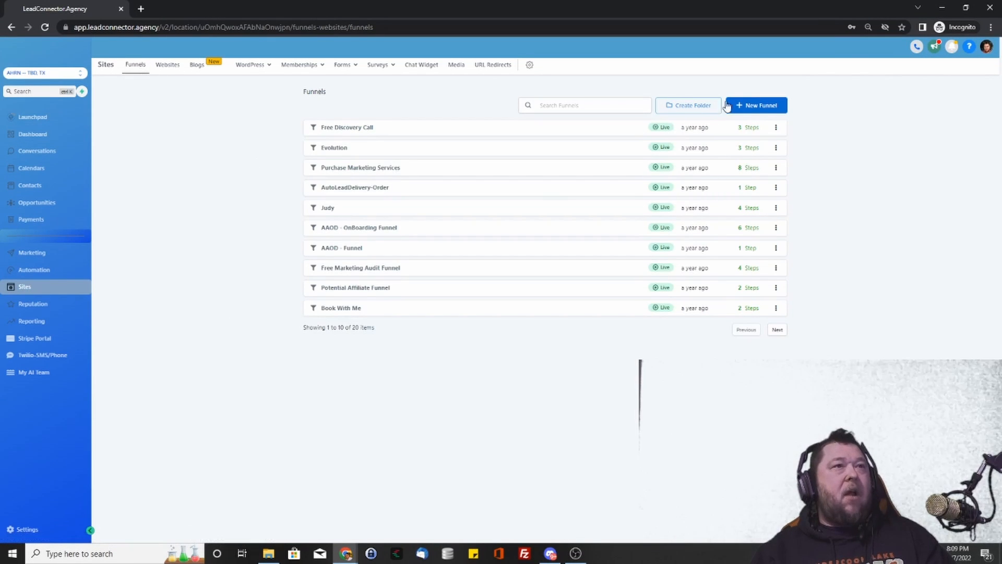
- Browse the funnel Template Library, then close it without choosing a template
left_click(758, 105)
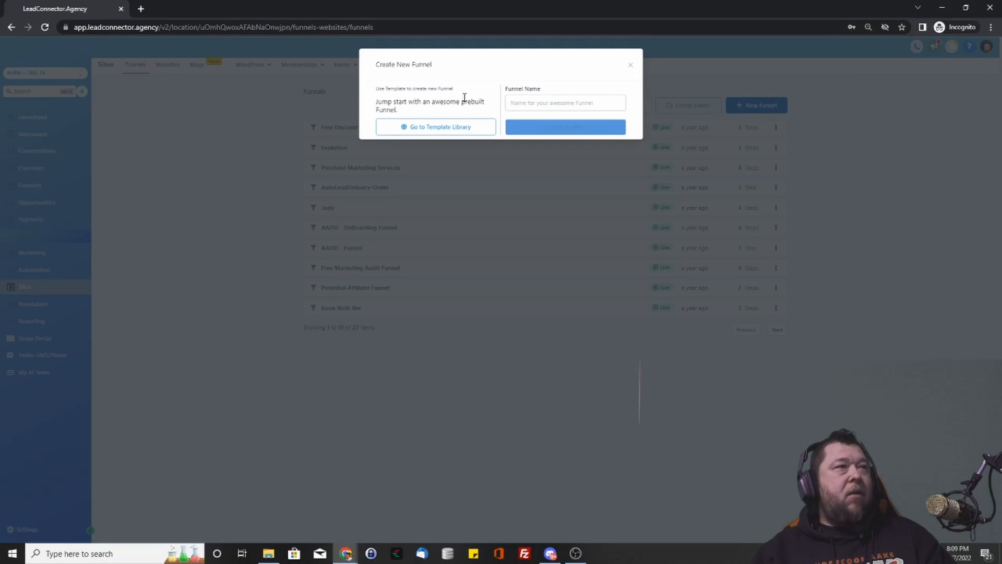
left_click(430, 128)
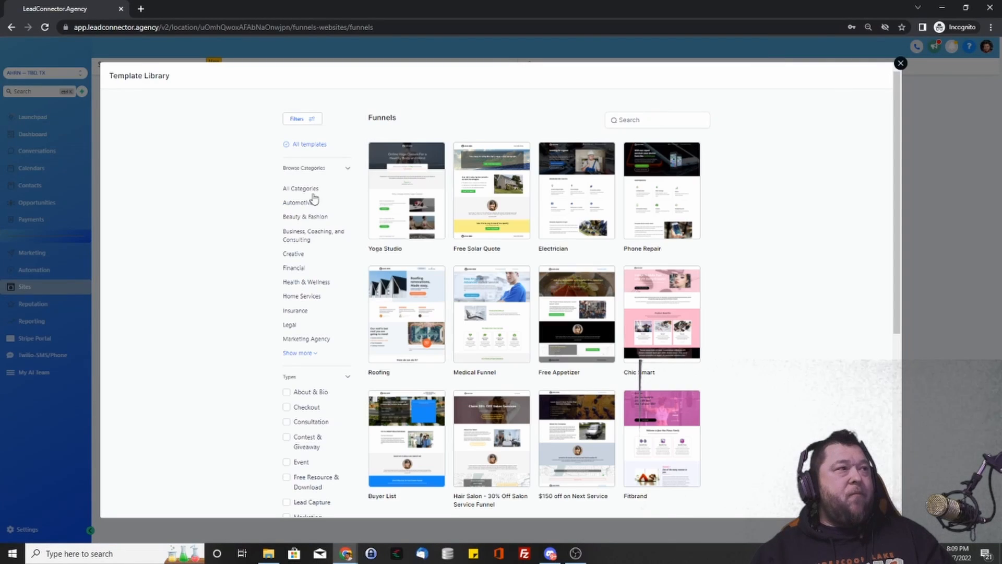
scroll(412, 282, "down", 2)
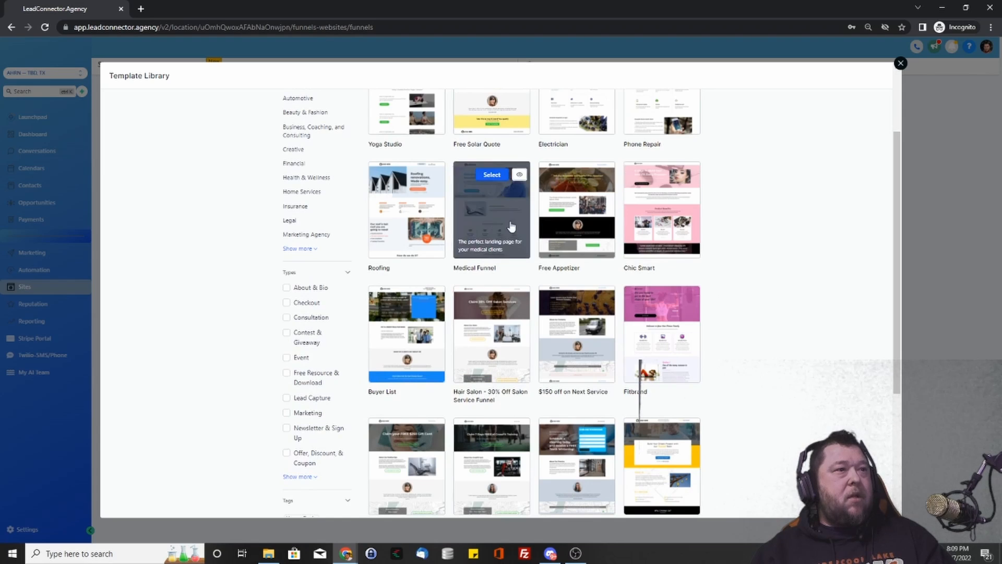
scroll(530, 250, "down", 4)
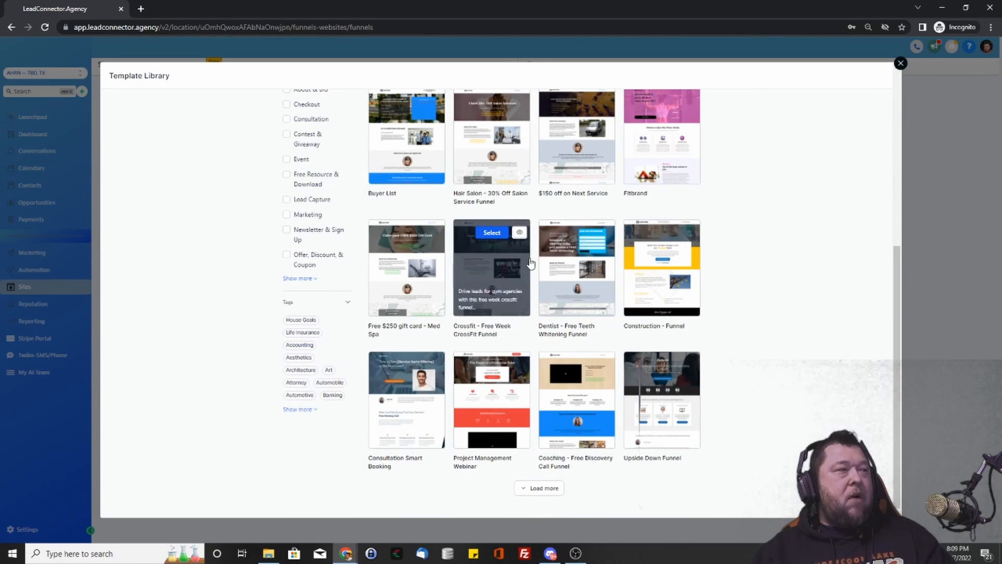
scroll(786, 116, "up", 6)
left_click(901, 63)
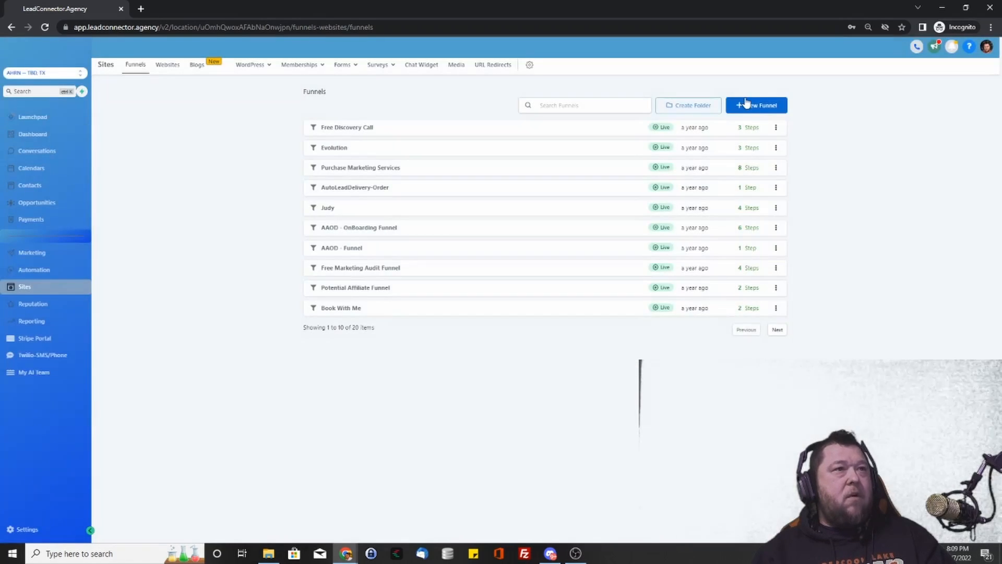
- Create a blank funnel named 'Test'
left_click(749, 104)
left_click(551, 104)
type("Test")
left_click(571, 135)
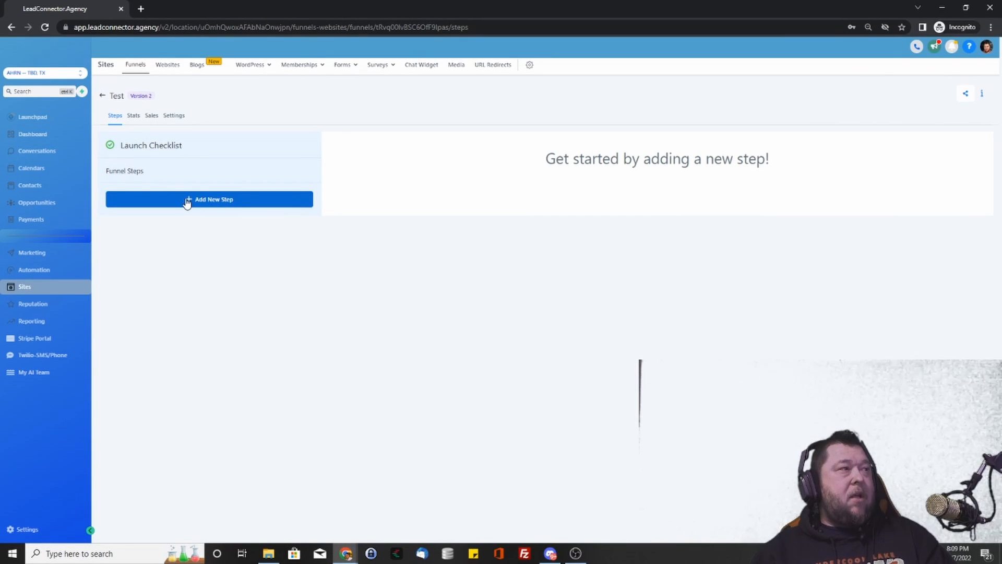
- Look through the funnel's Stats, Sales and Settings tabs, including its empty domain list
left_click(135, 117)
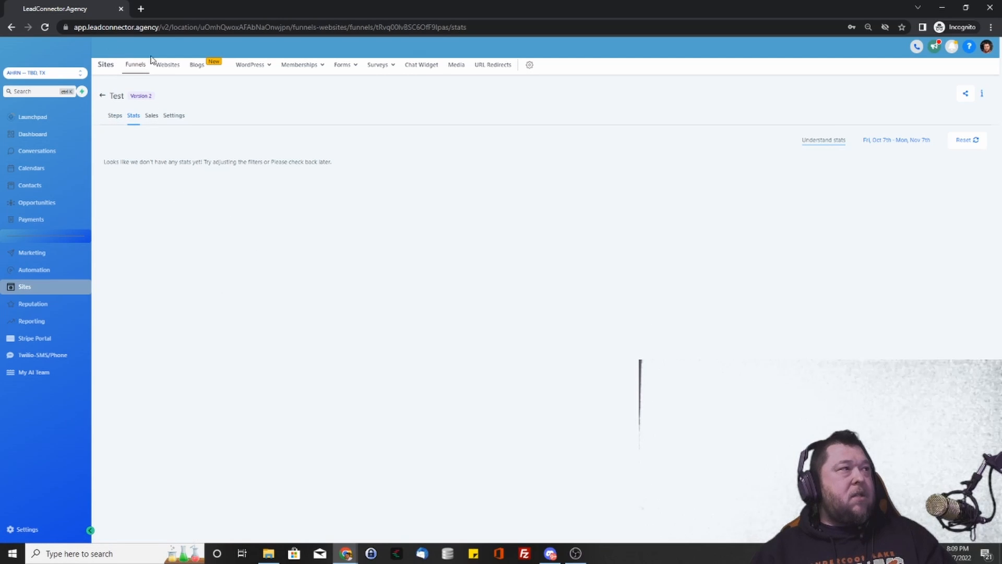
left_click(151, 120)
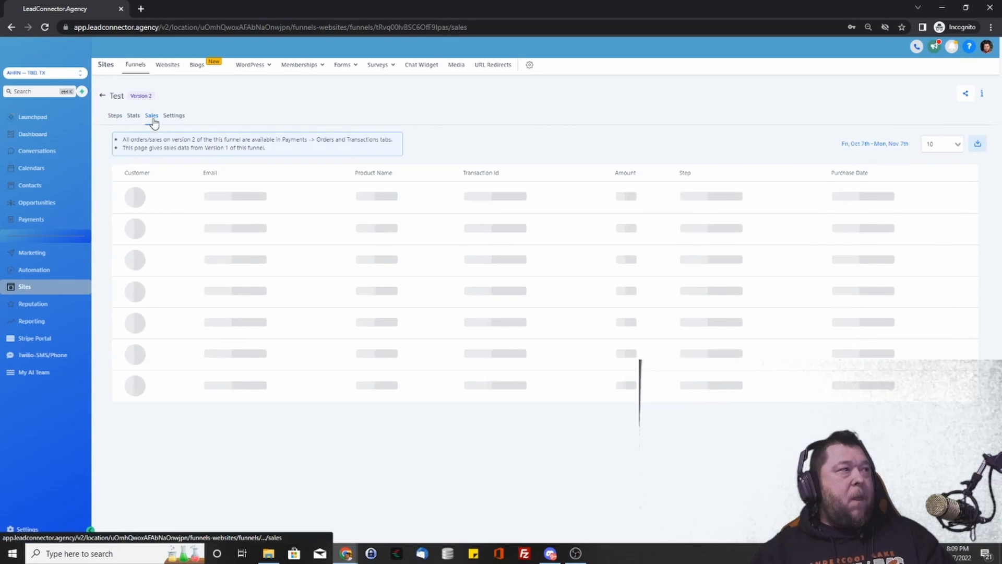
left_click(183, 115)
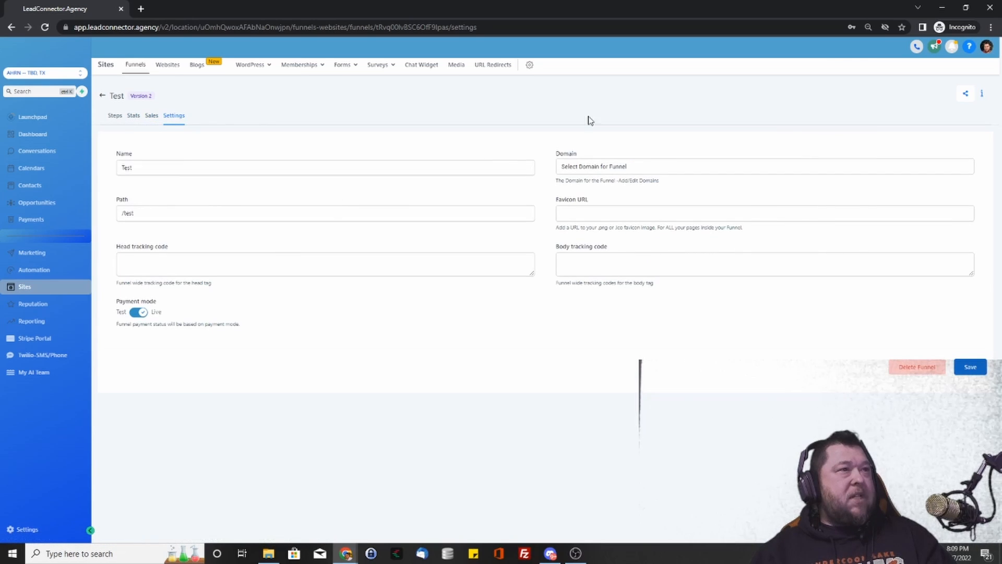
left_click(646, 168)
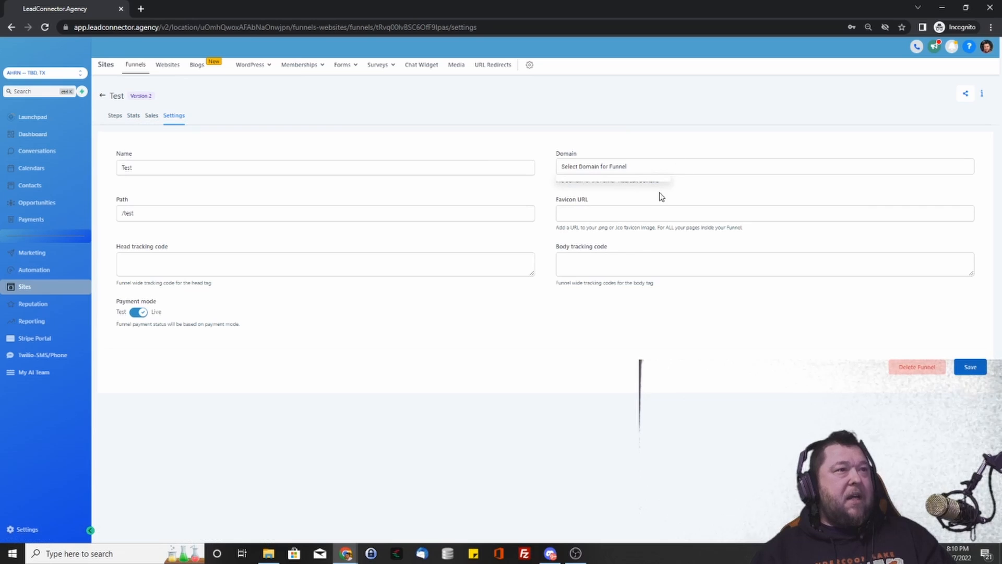
left_click(671, 144)
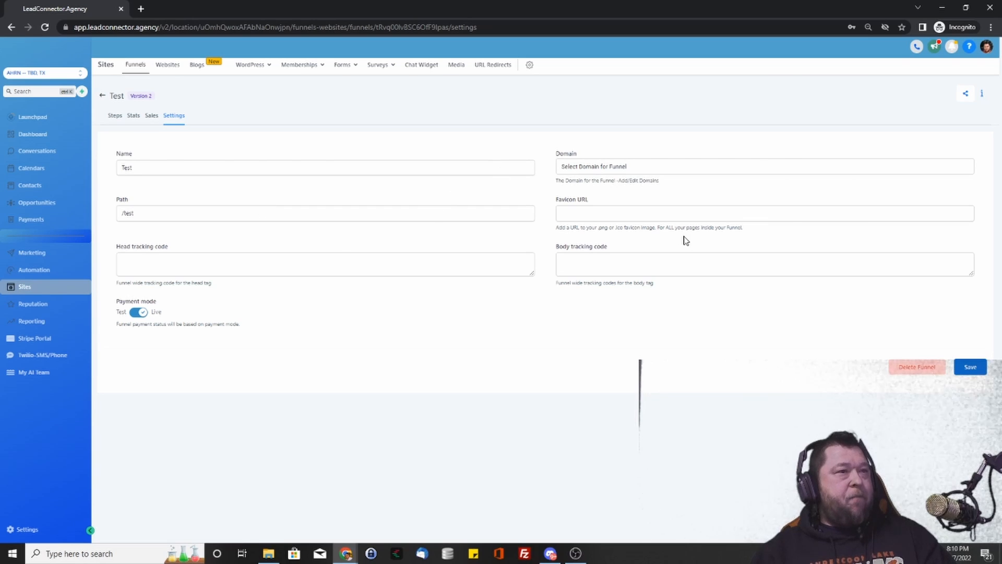
- Switch the funnel's payment mode from Live to Test and save the settings
left_click(600, 259)
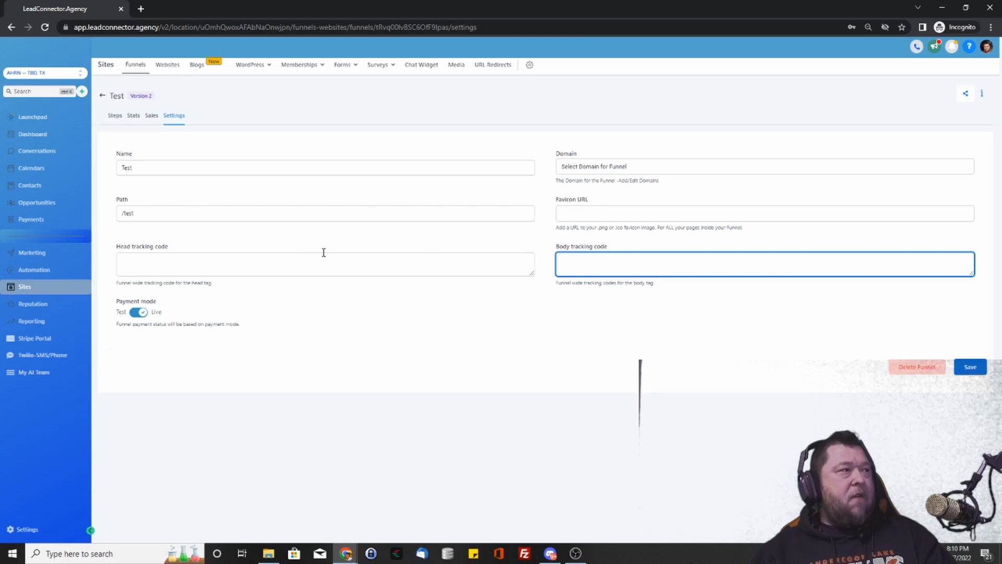
left_click_drag(132, 292, 207, 292)
left_click(209, 293)
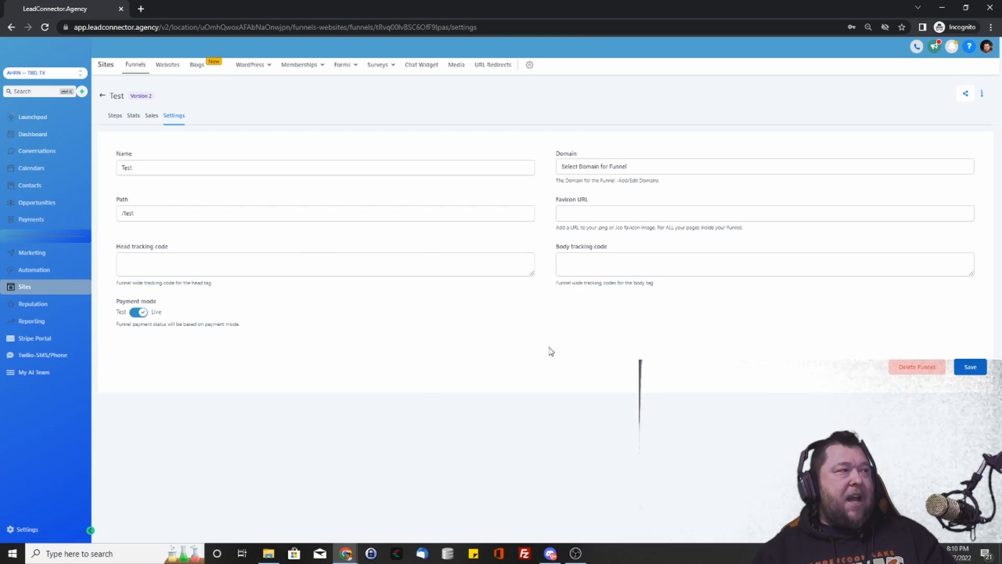
left_click(137, 314)
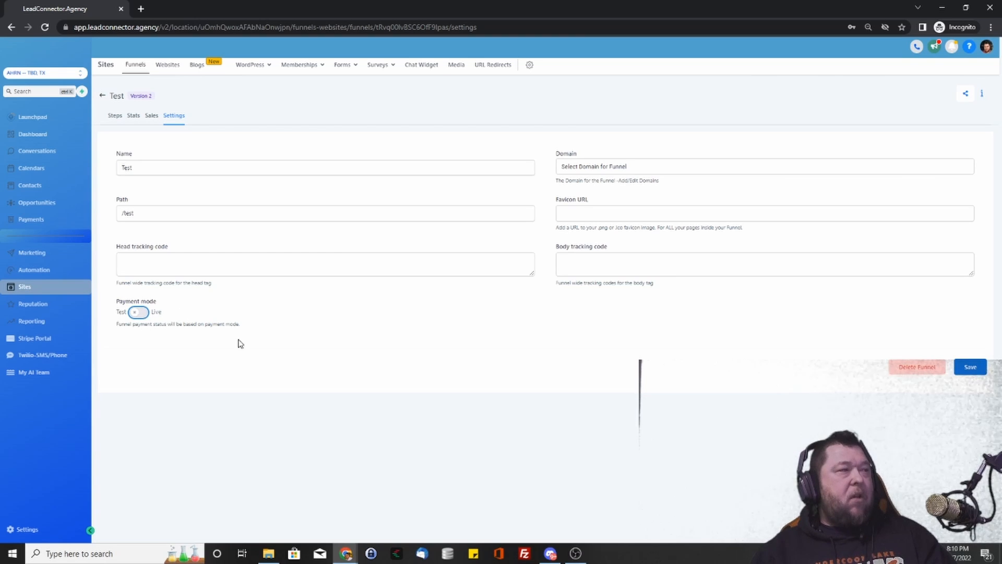
left_click(969, 367)
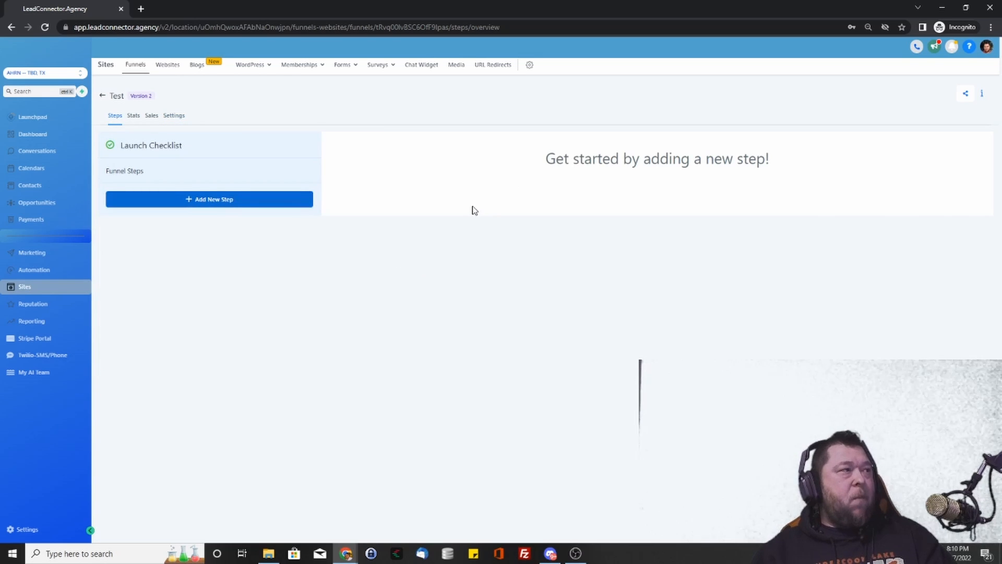
- Add a funnel step with page name 'Offer' and path 'offer'
left_click(209, 199)
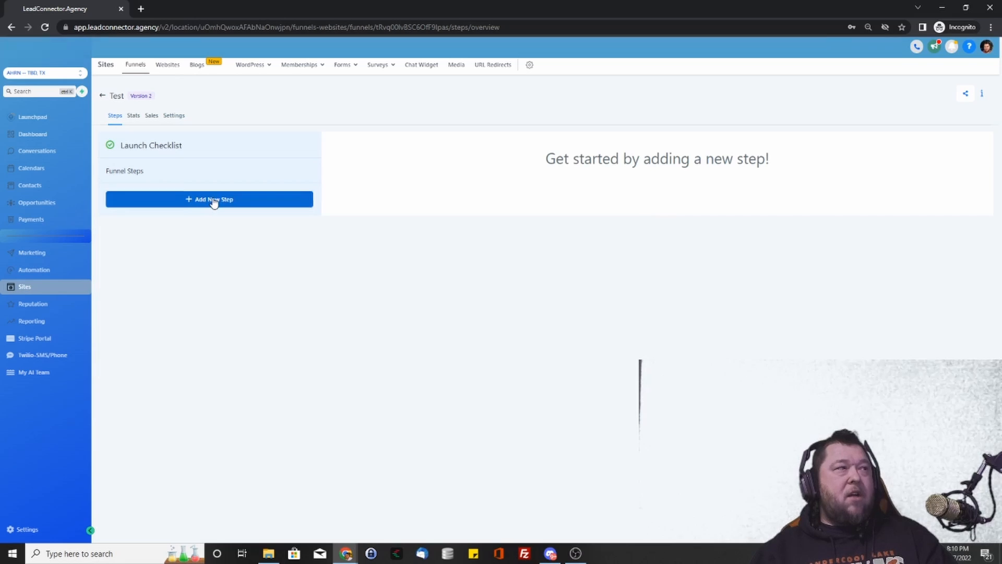
left_click(453, 105)
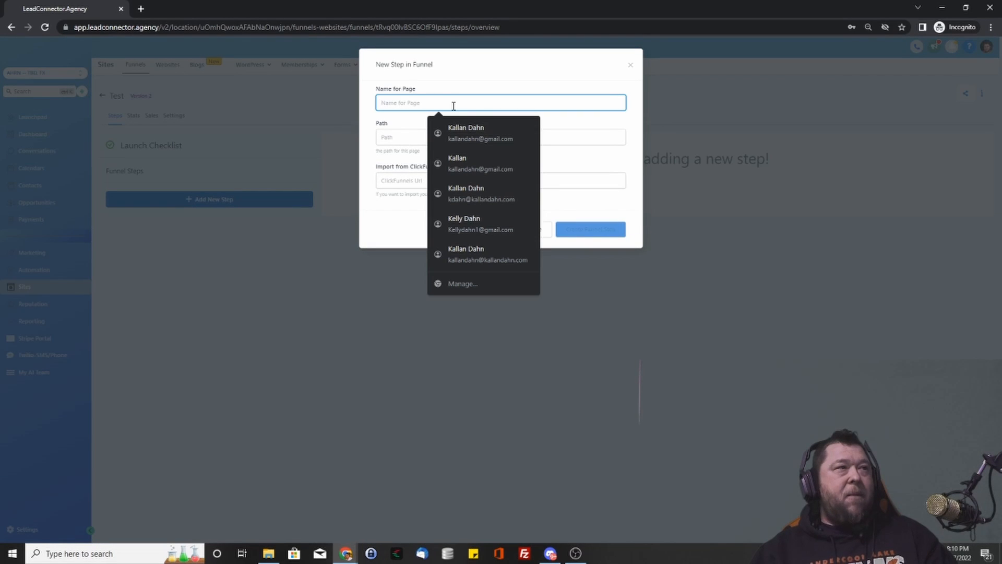
type("Hom")
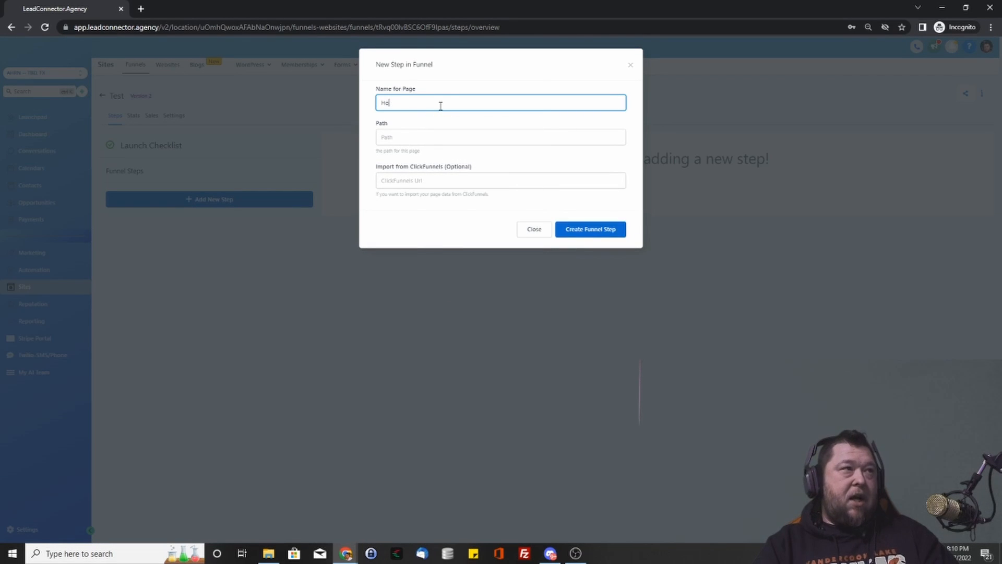
key("BackSpace")
key("BackSpace")
type("Offer")
key("Tab")
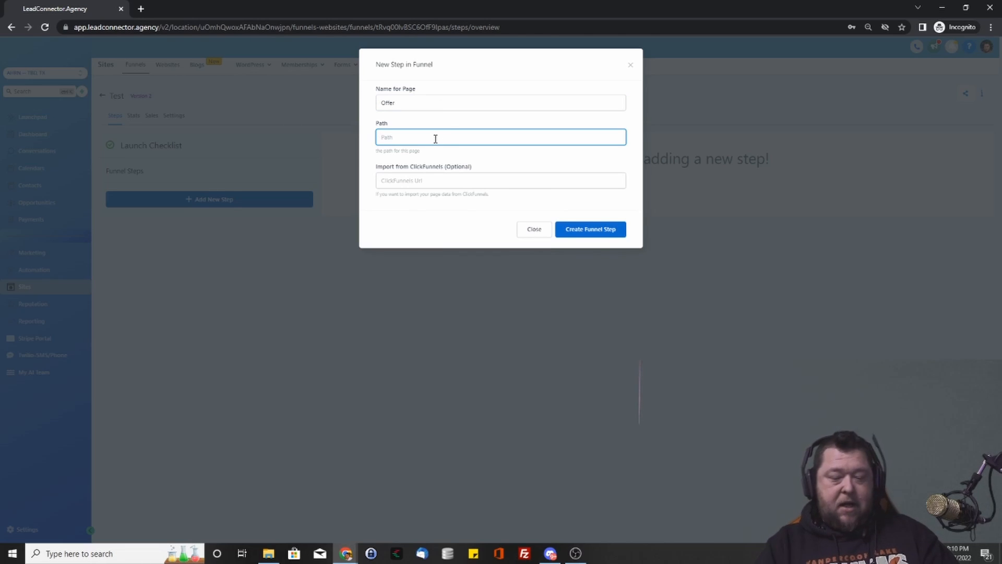
type("offer")
key("Tab")
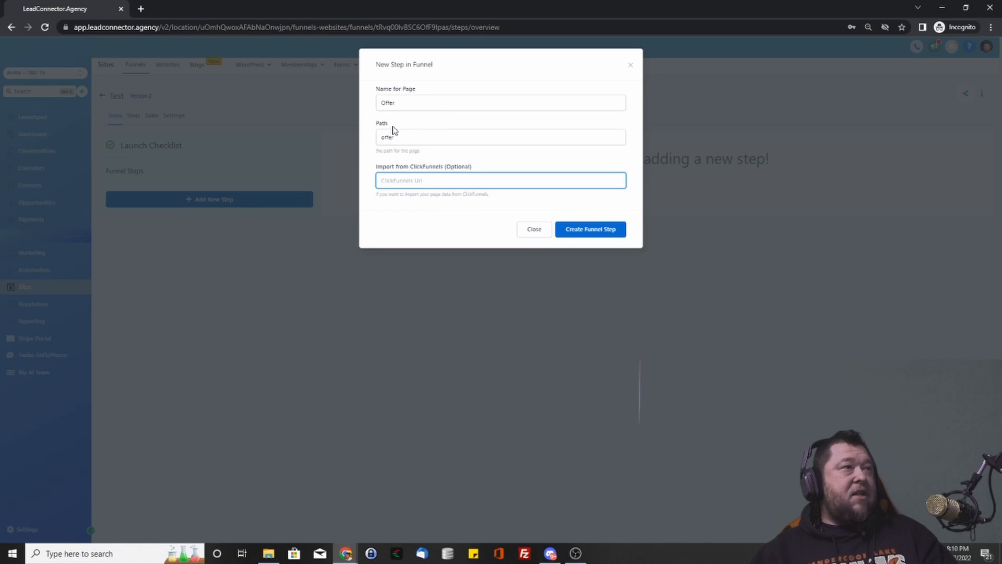
key("shift+Tab")
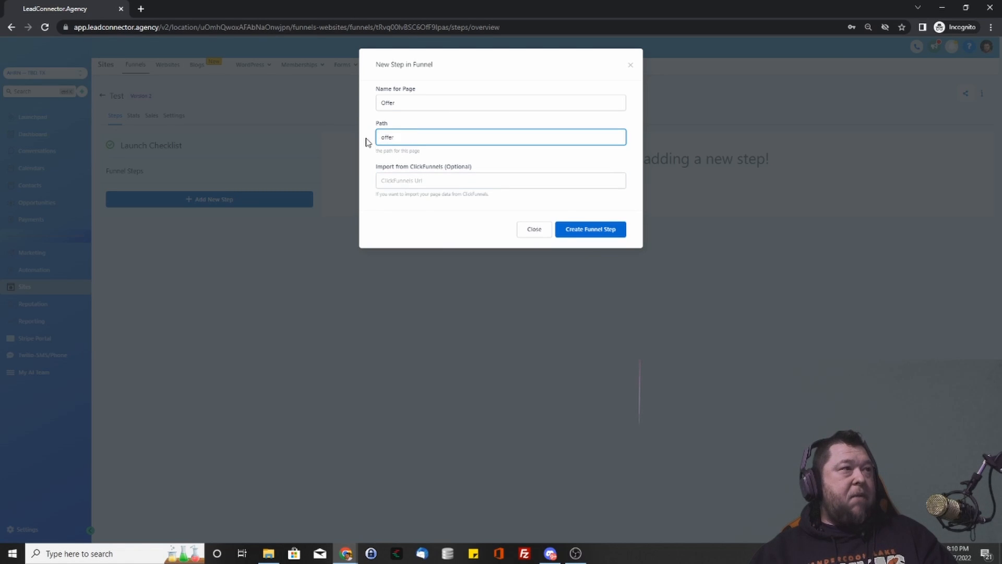
left_click_drag(414, 140, 431, 139)
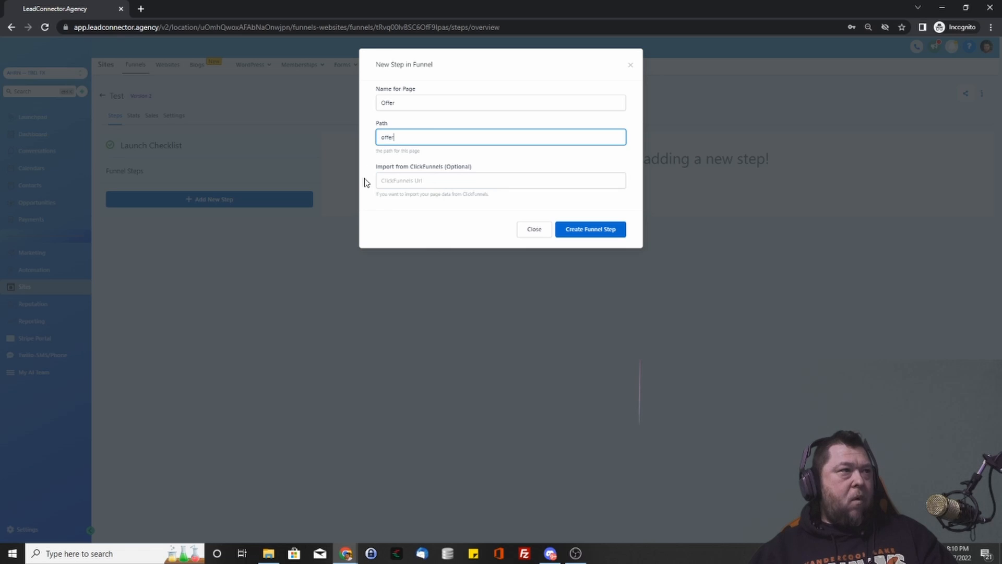
left_click(444, 184)
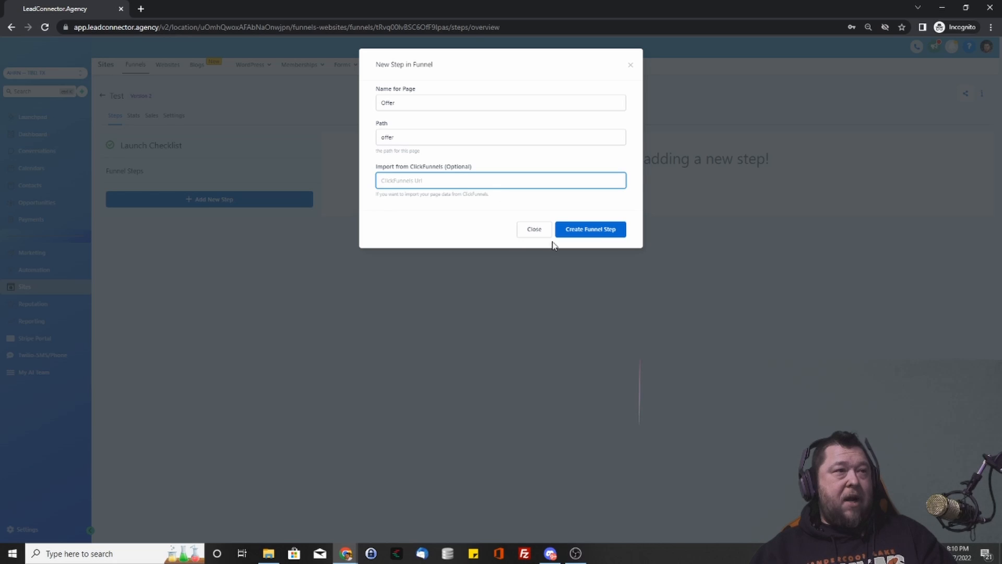
left_click(599, 235)
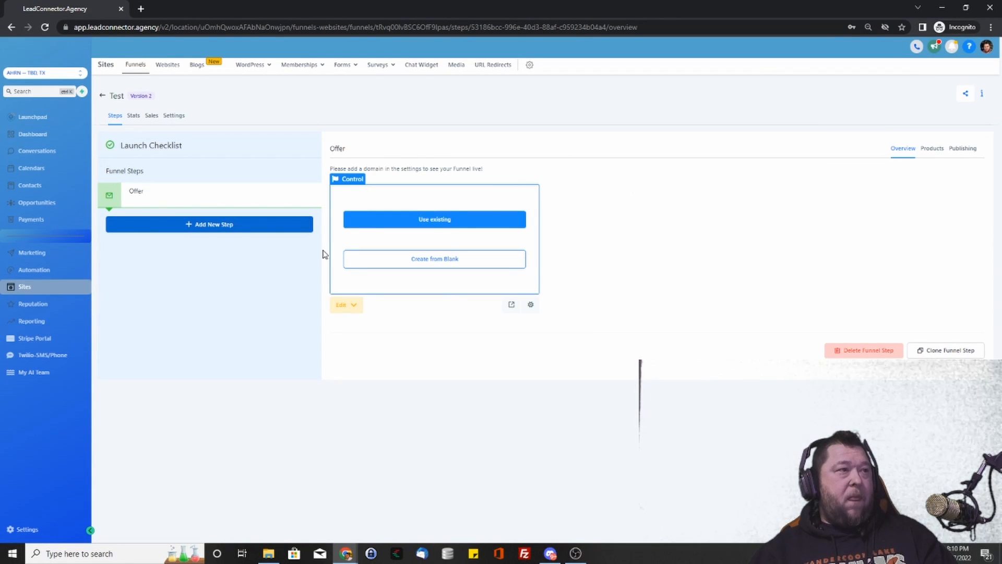
left_click(436, 223)
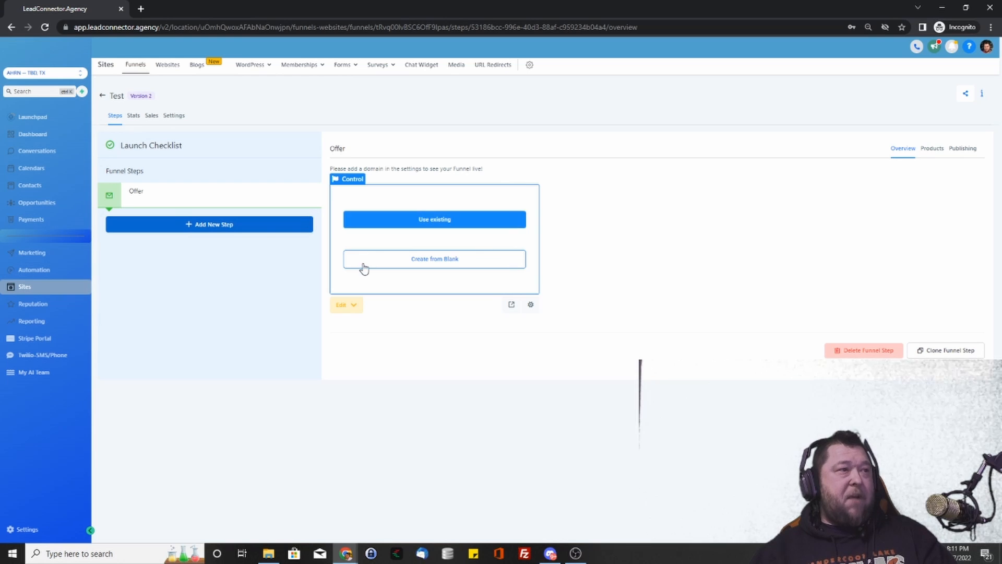
- Start the Offer page from blank with a full-width section holding a one-column row
left_click(464, 268)
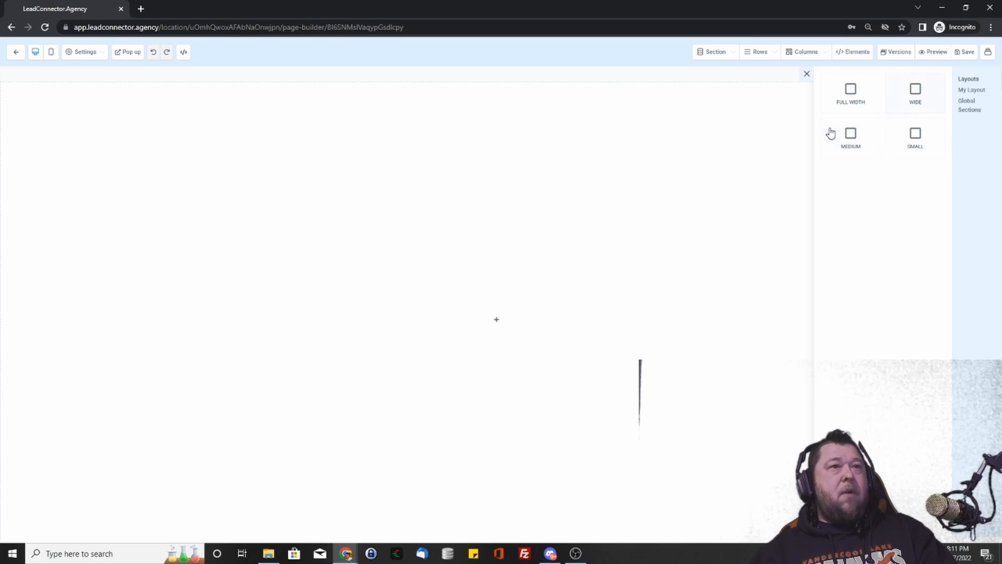
left_click(855, 97)
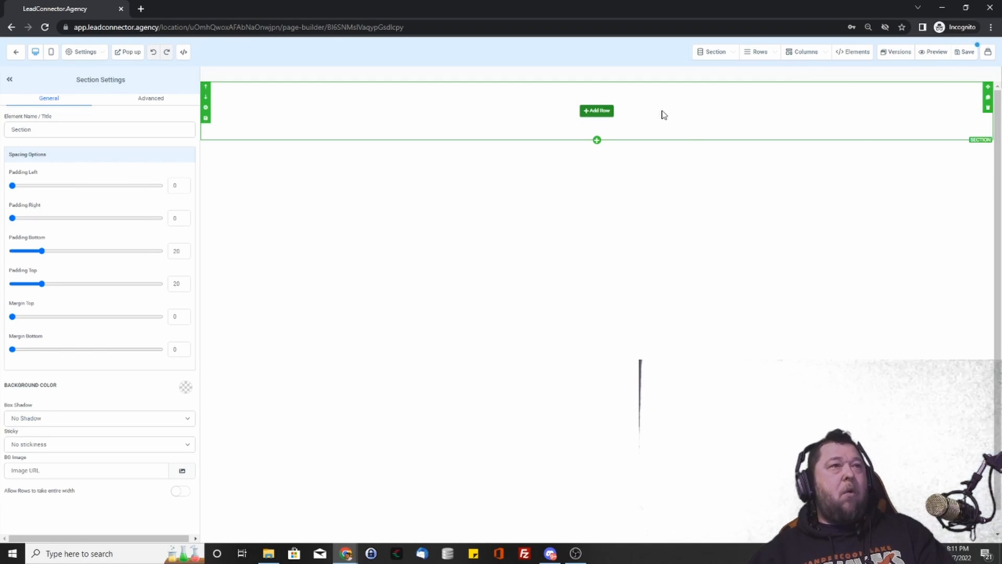
left_click(595, 111)
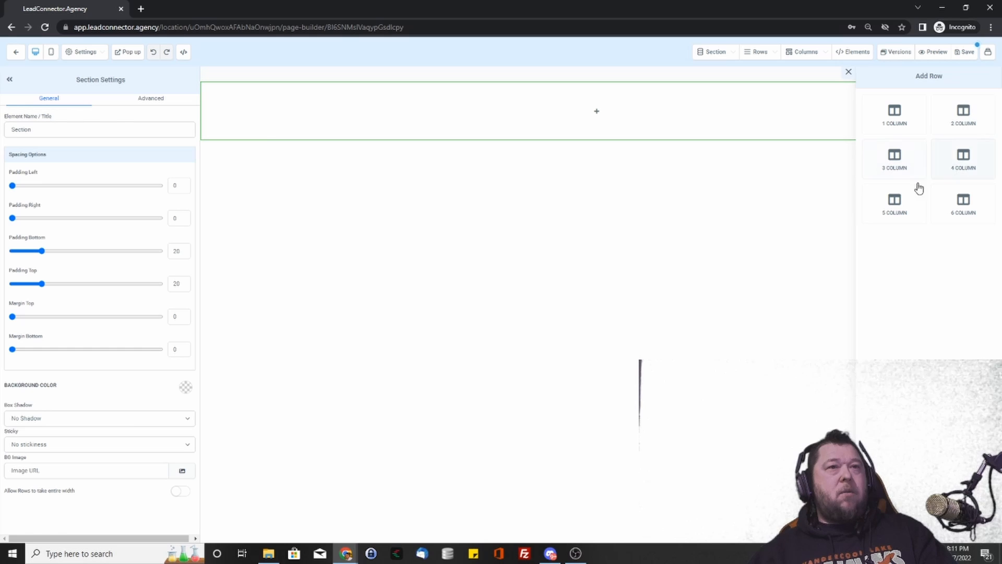
left_click(908, 125)
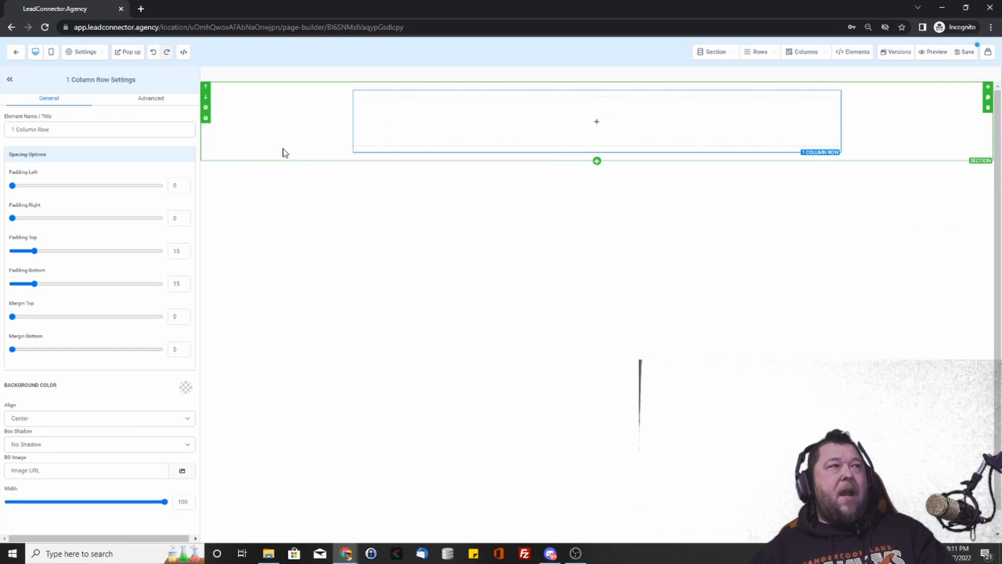
left_click(597, 152)
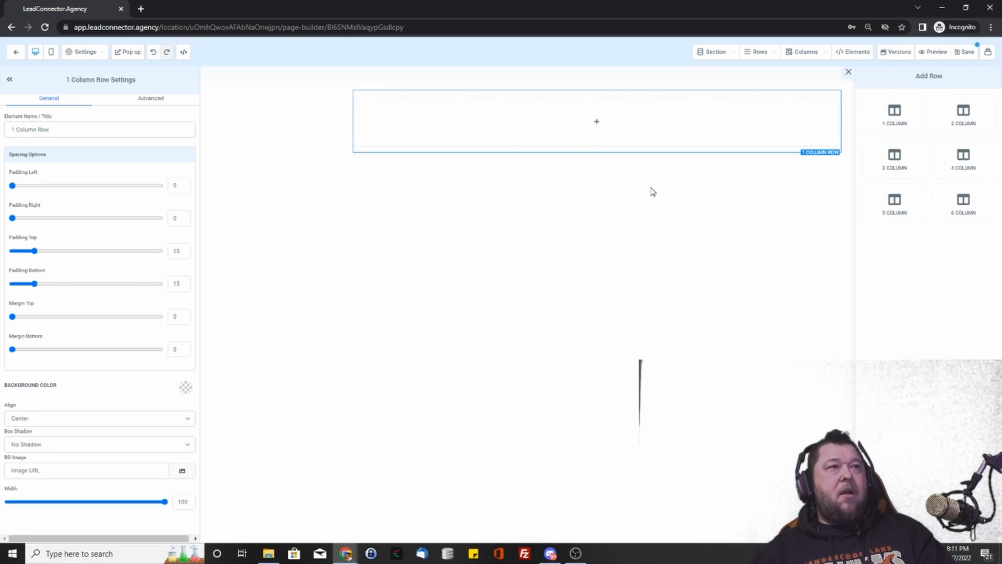
- Add a 2-column row under the first row, then browse and close the elements list
left_click(977, 118)
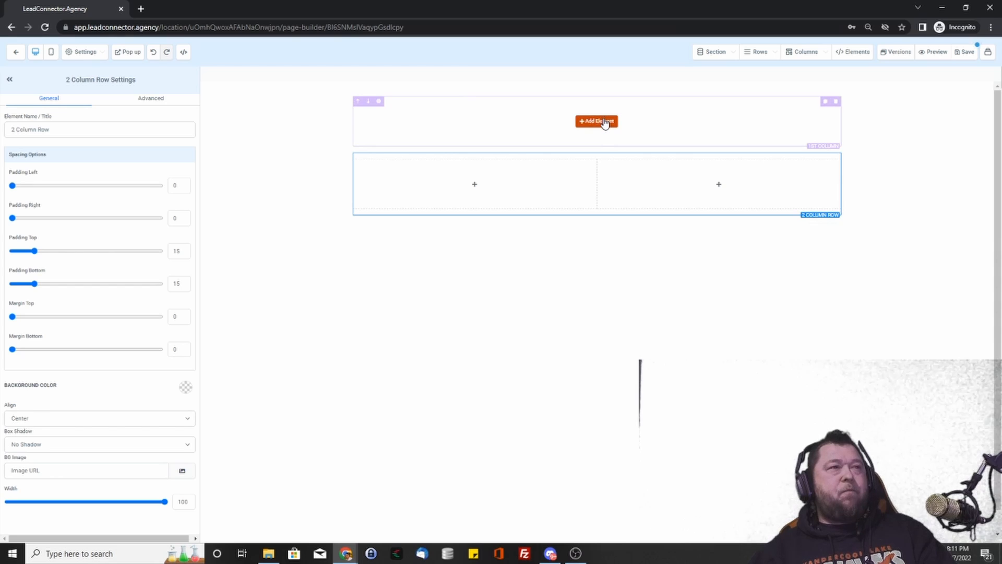
left_click(603, 122)
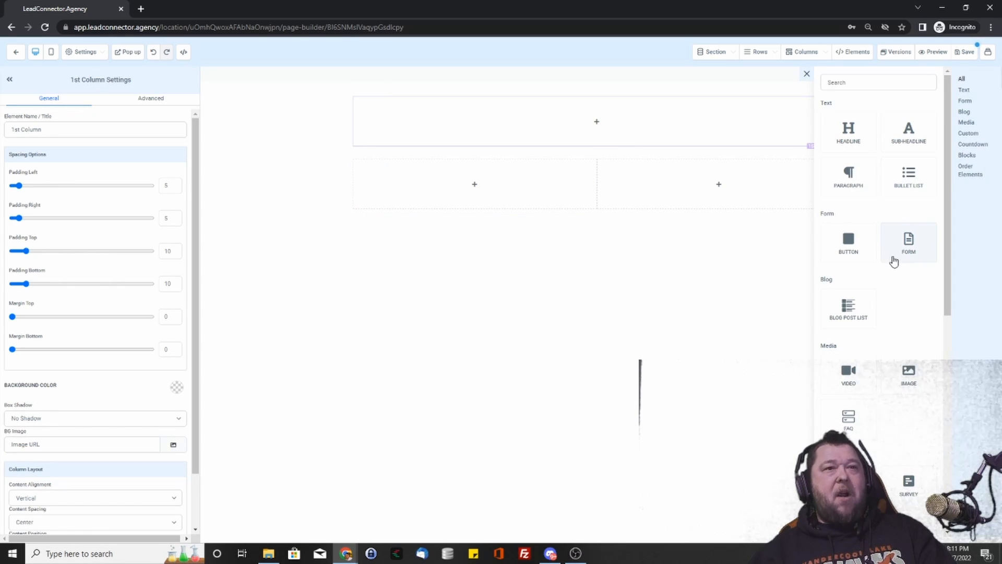
scroll(854, 356, "down", 1)
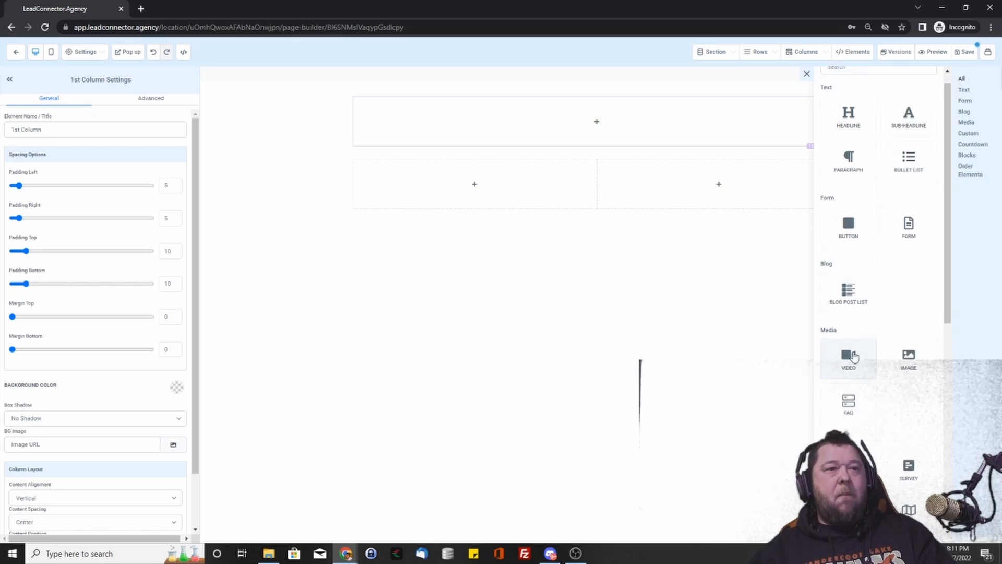
scroll(854, 356, "down", 3)
scroll(888, 336, "down", 5)
scroll(881, 291, "up", 4)
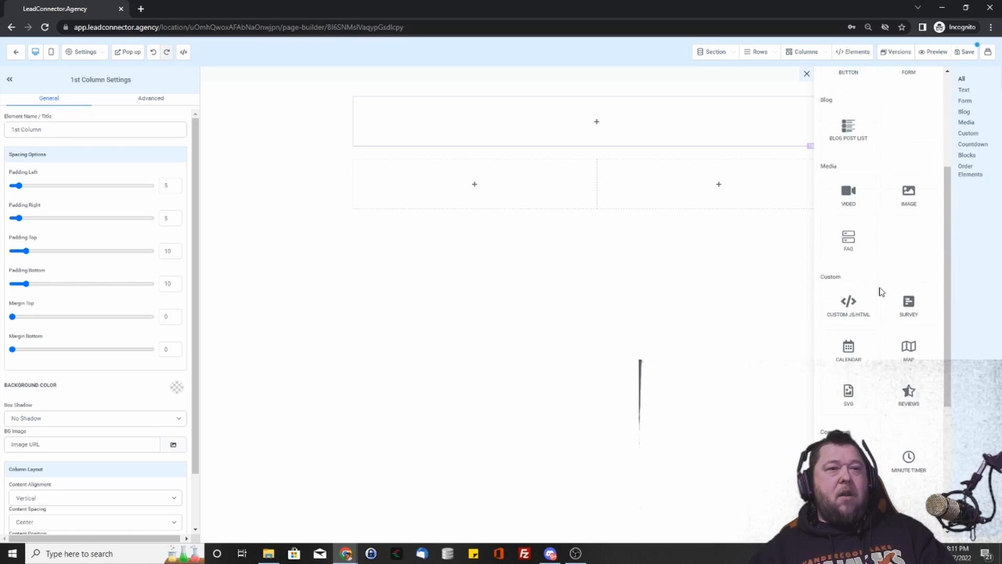
scroll(881, 291, "up", 4)
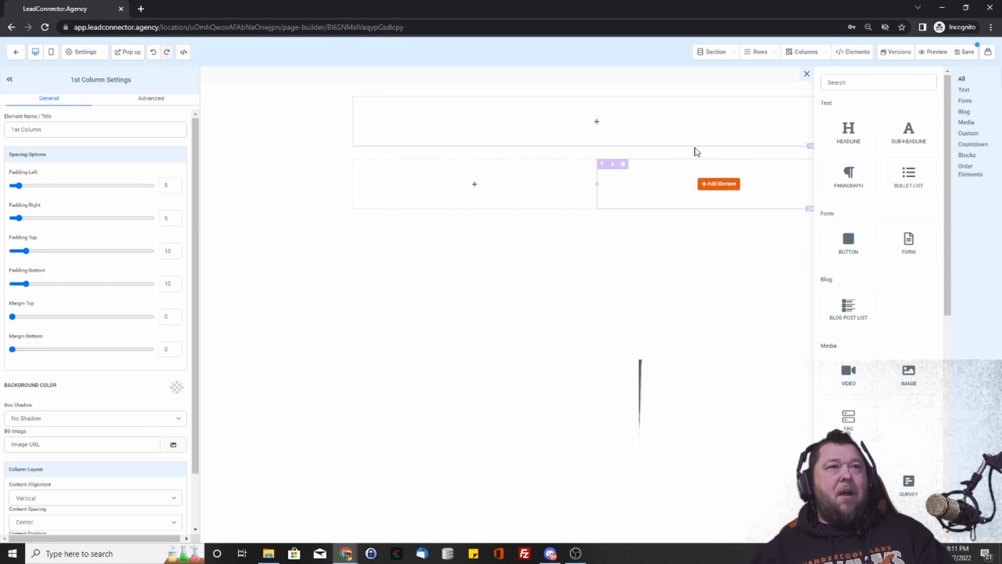
left_click(659, 273)
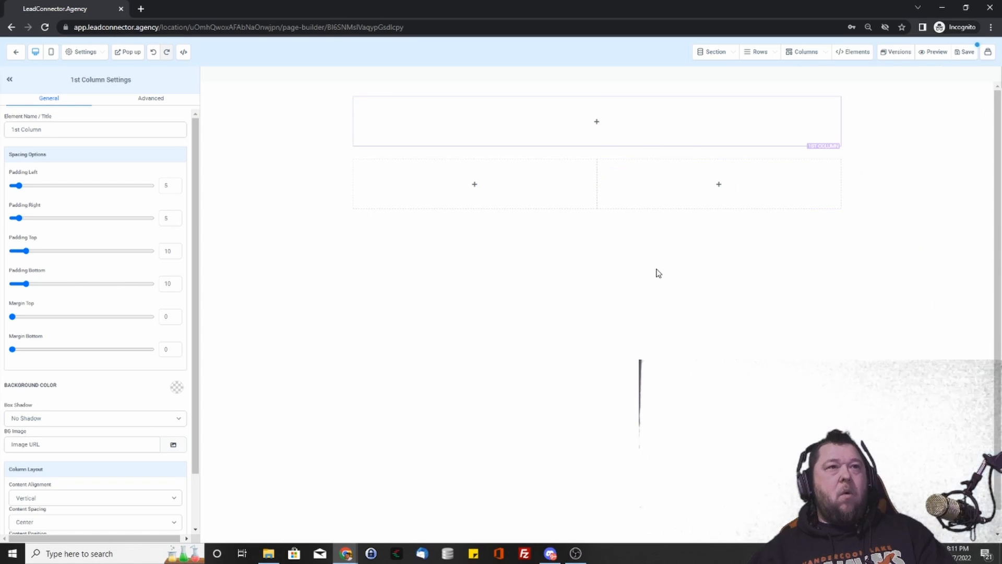
- Add a headline reading 'This is my headline' to the top row
left_click(595, 122)
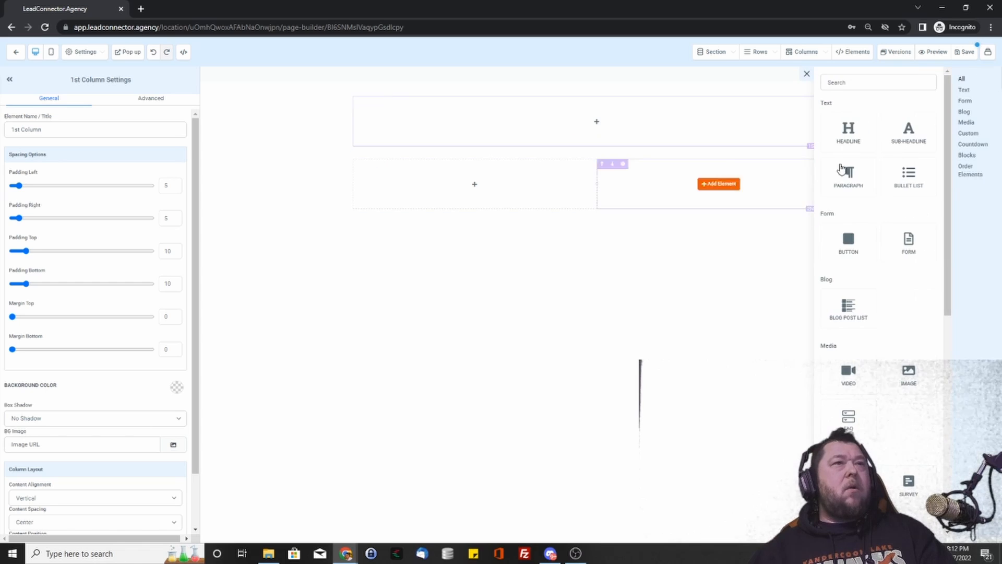
left_click(857, 131)
left_click(640, 110)
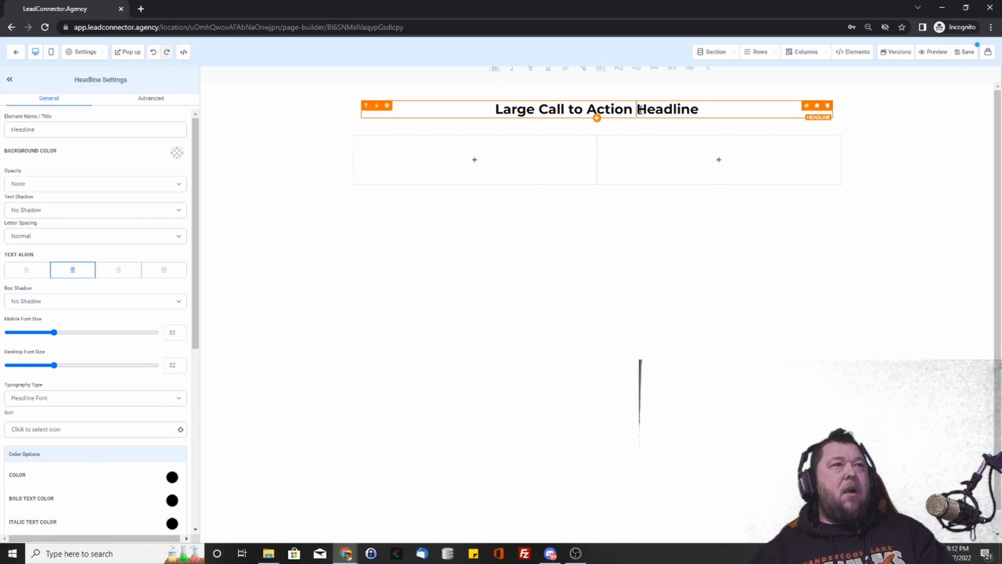
triple_click(640, 110)
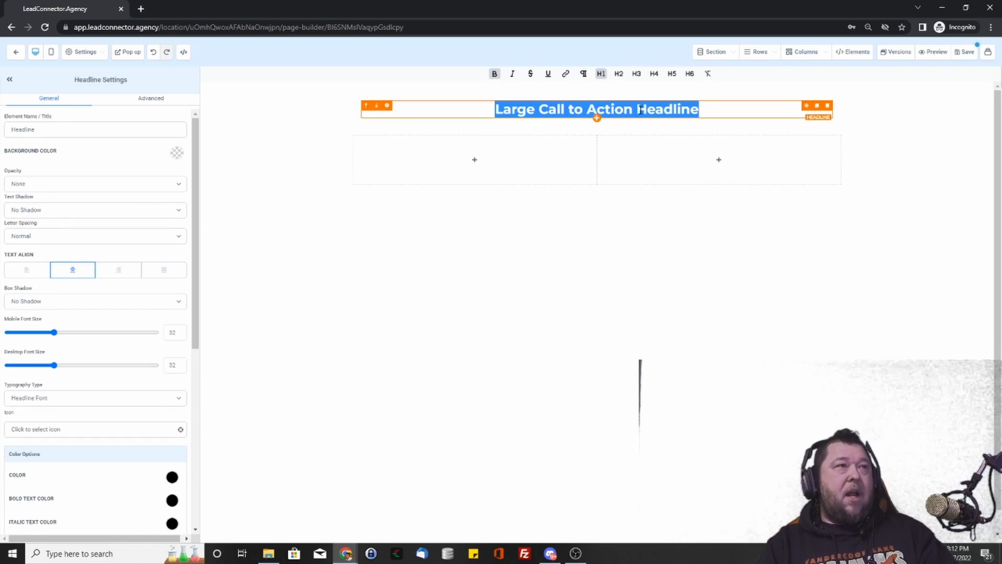
type("This ")
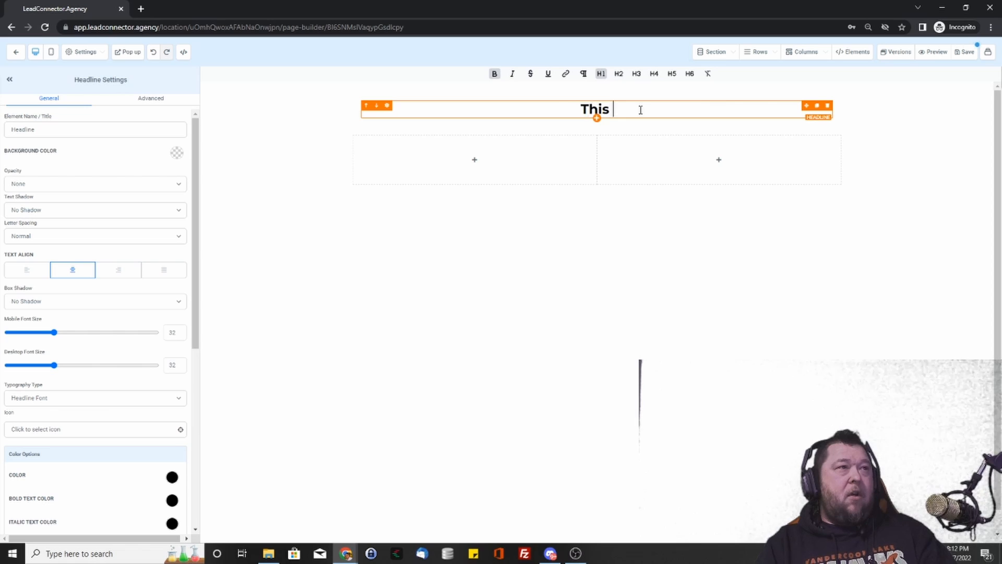
type("is my headling")
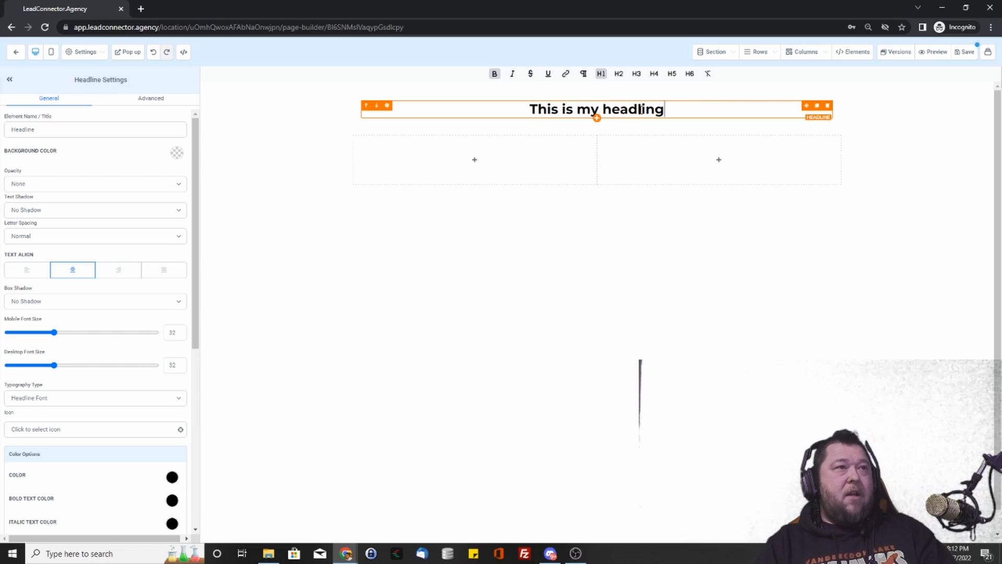
key("BackSpace")
key("BackSpace")
type("ne")
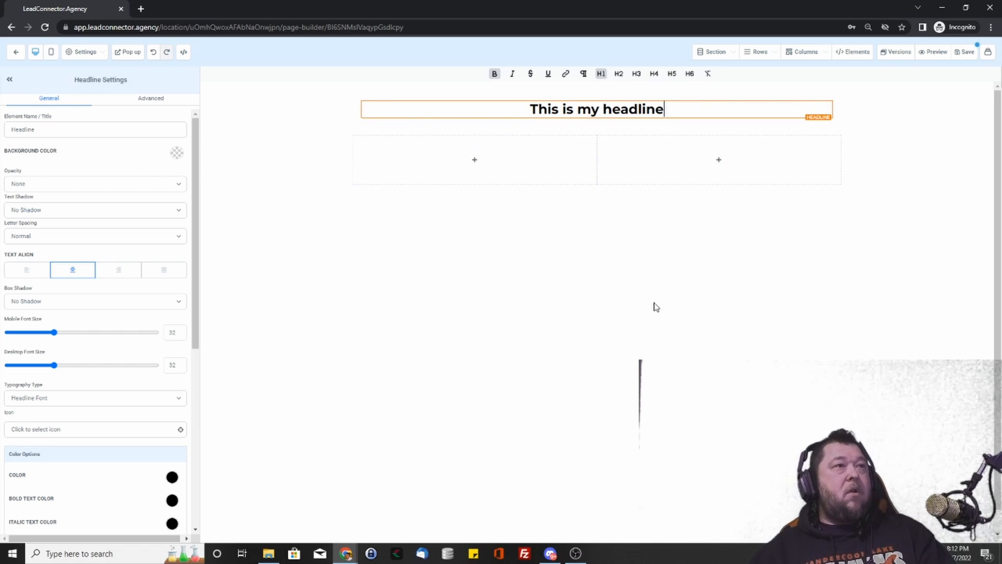
- Add a sub-headline 'More info below' beneath it, then select most of the headline text
left_click(596, 119)
left_click(908, 130)
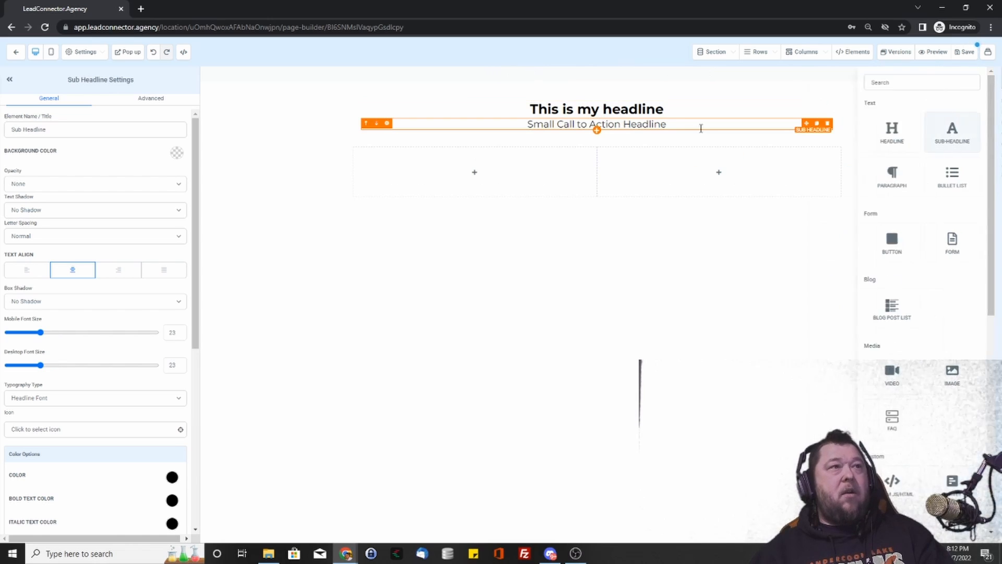
left_click(681, 127)
key("ctrl+a")
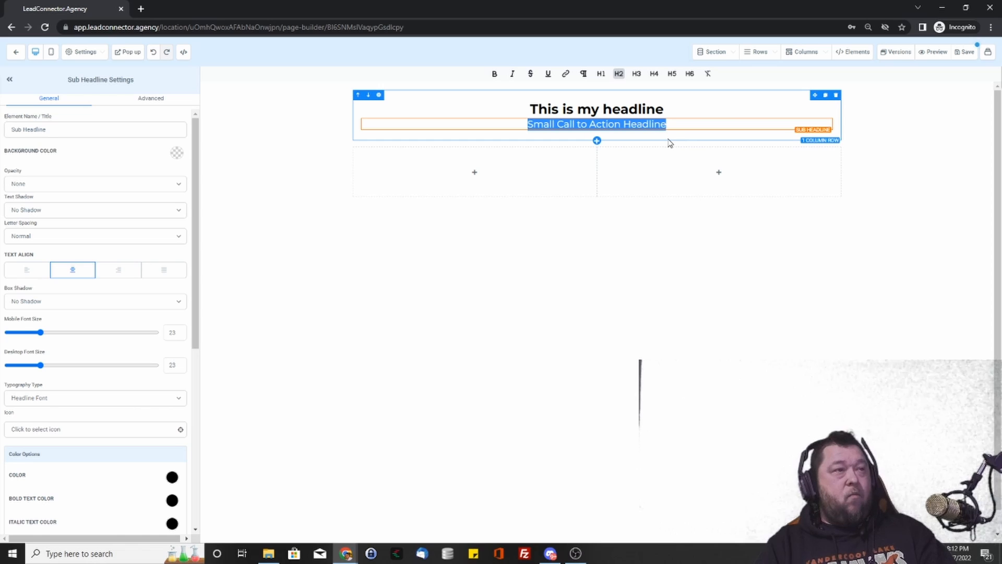
type("MOre in")
key("BackSpace")
key("BackSpace")
key("BackSpace")
key("BackSpace")
key("BackSpace")
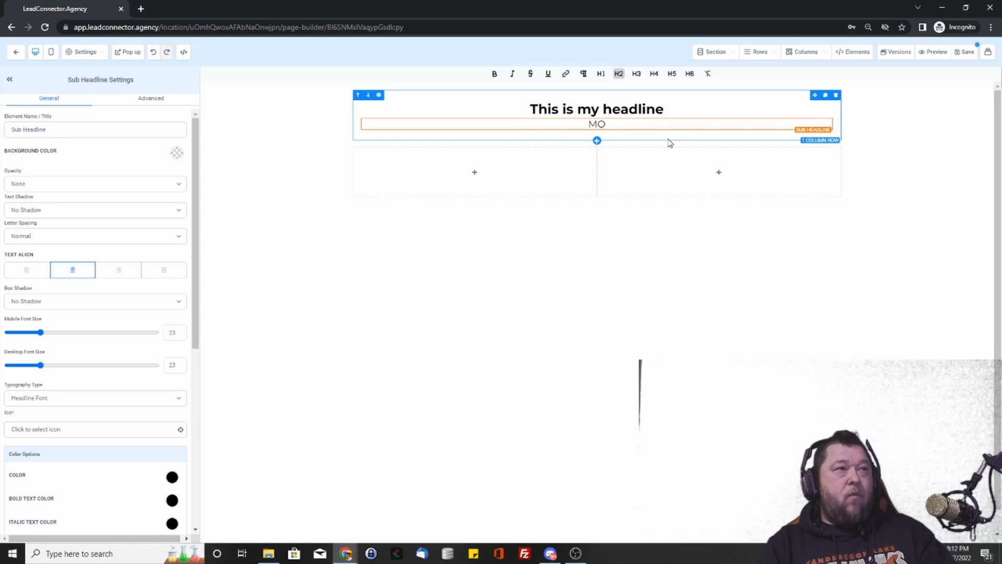
type("ore info")
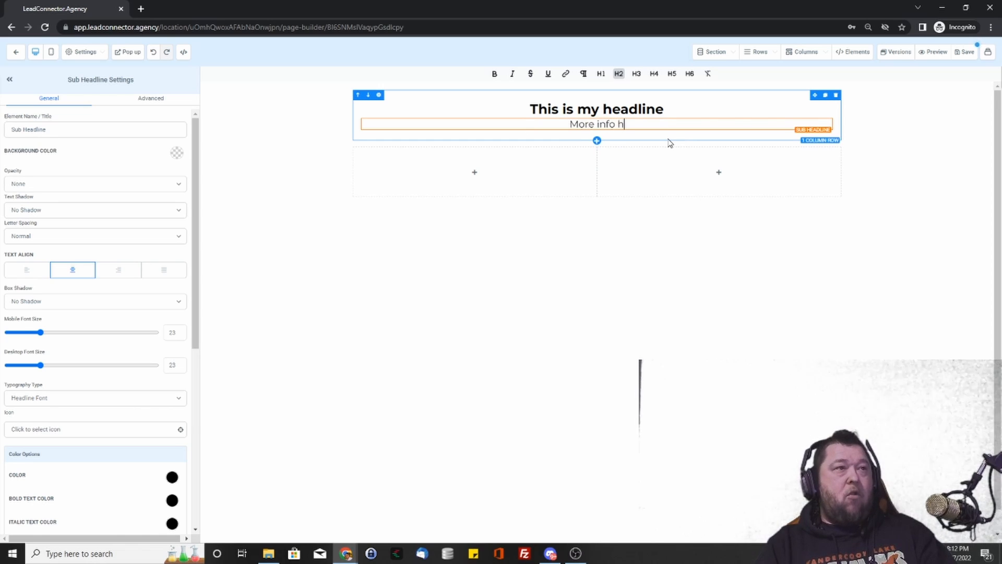
type(" below")
key("Return")
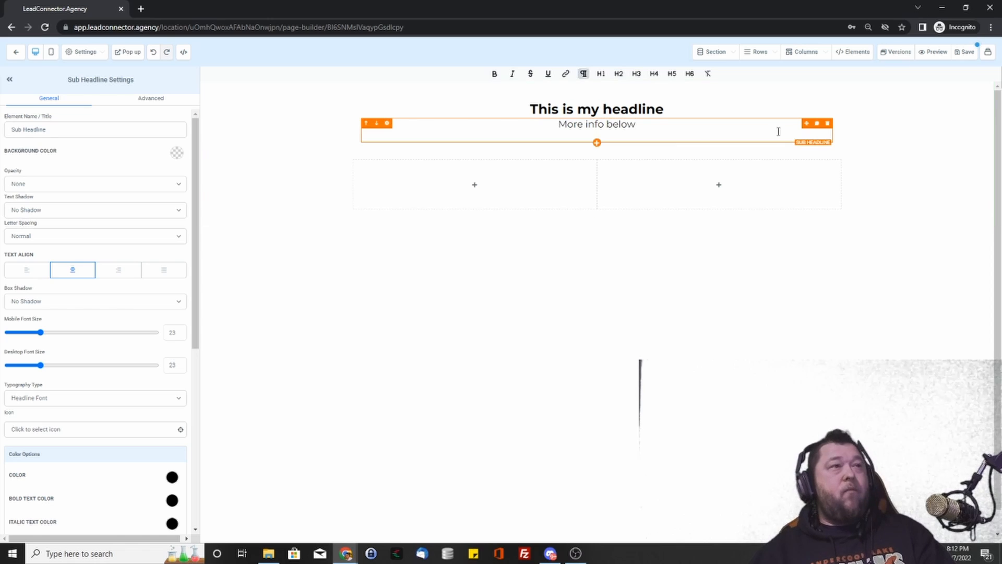
key("BackSpace")
left_click(655, 110)
left_click_drag(655, 110, 539, 111)
left_click(494, 73)
left_click(495, 74)
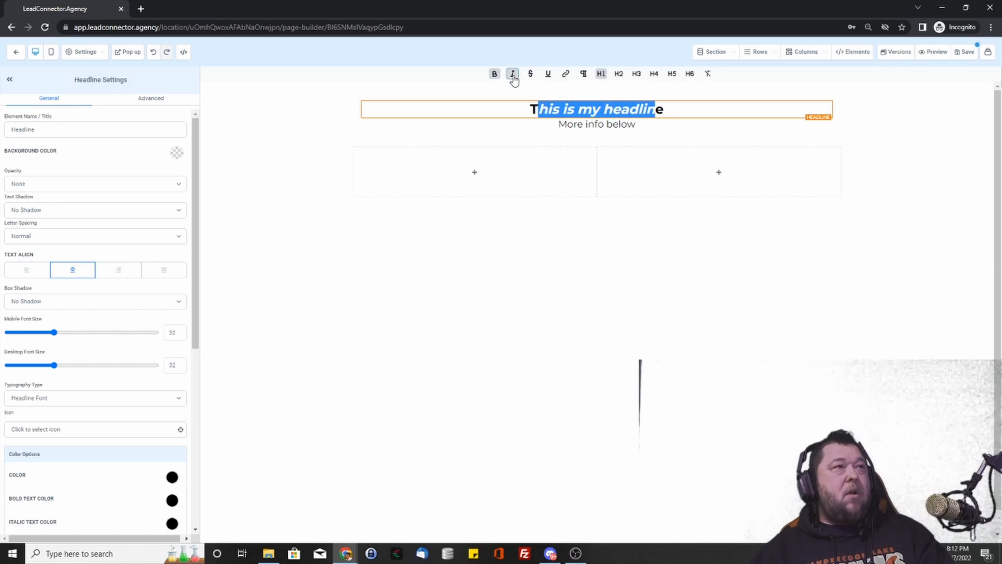
left_click(566, 74)
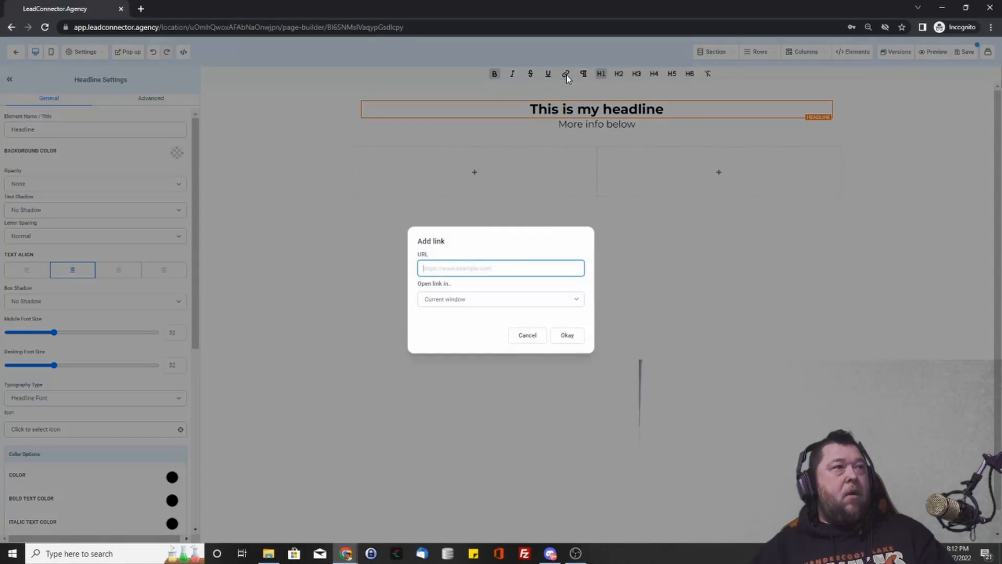
left_click(527, 336)
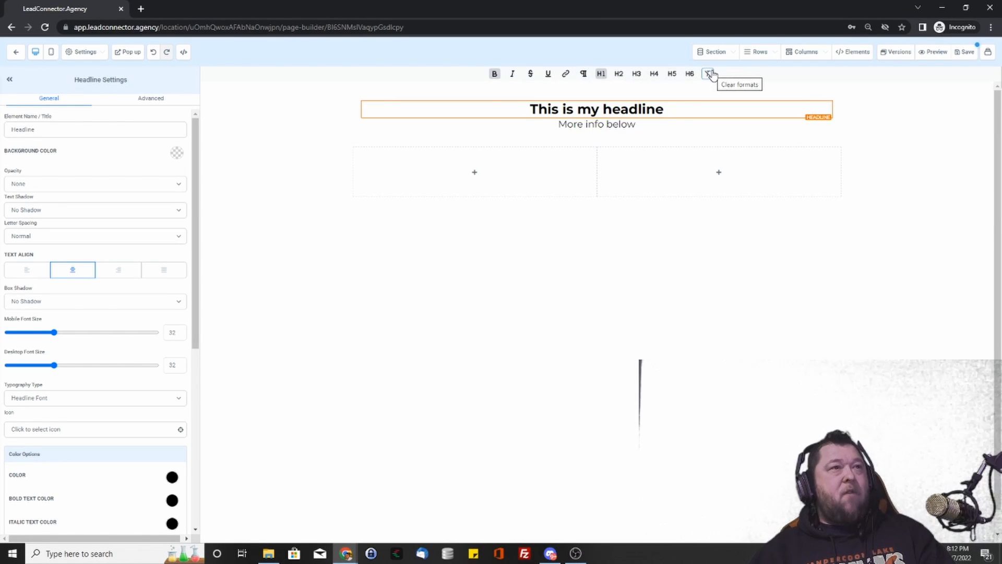
left_click(658, 136)
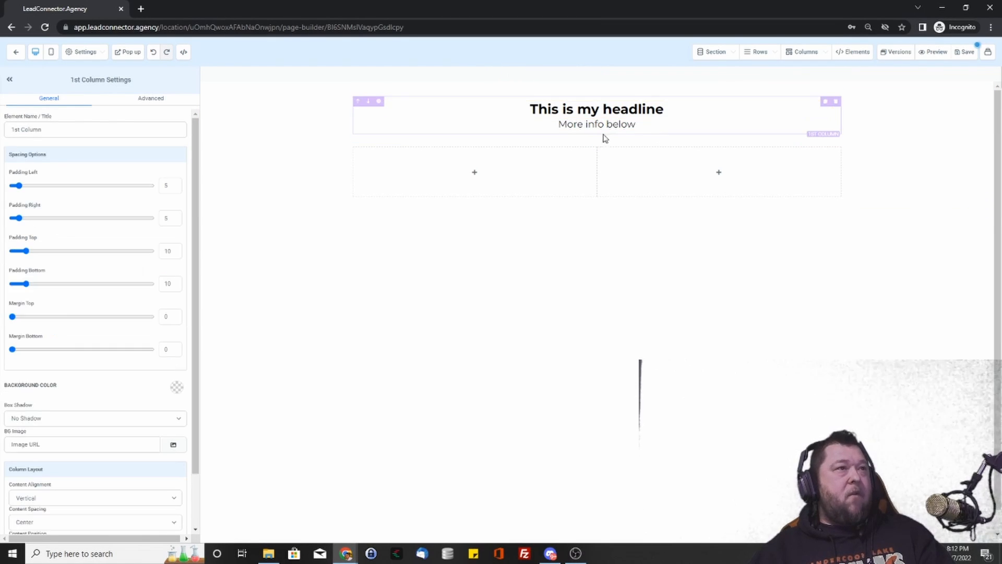
left_click(531, 110)
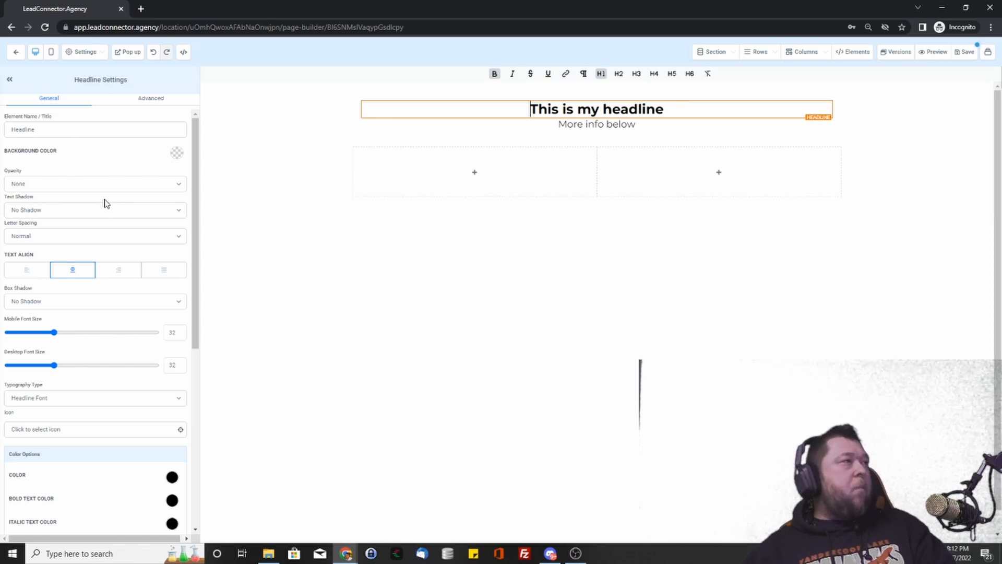
- Try several headline background colours, leaving it transparent with opacity None
left_click(178, 155)
left_click(92, 171)
left_click(109, 172)
left_click(75, 171)
left_click(25, 172)
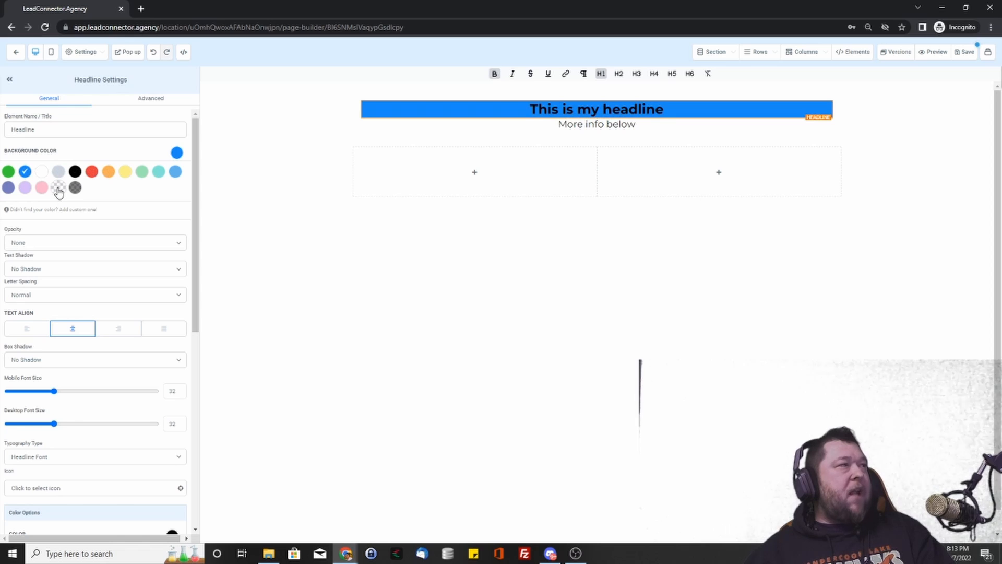
left_click(58, 188)
left_click(178, 152)
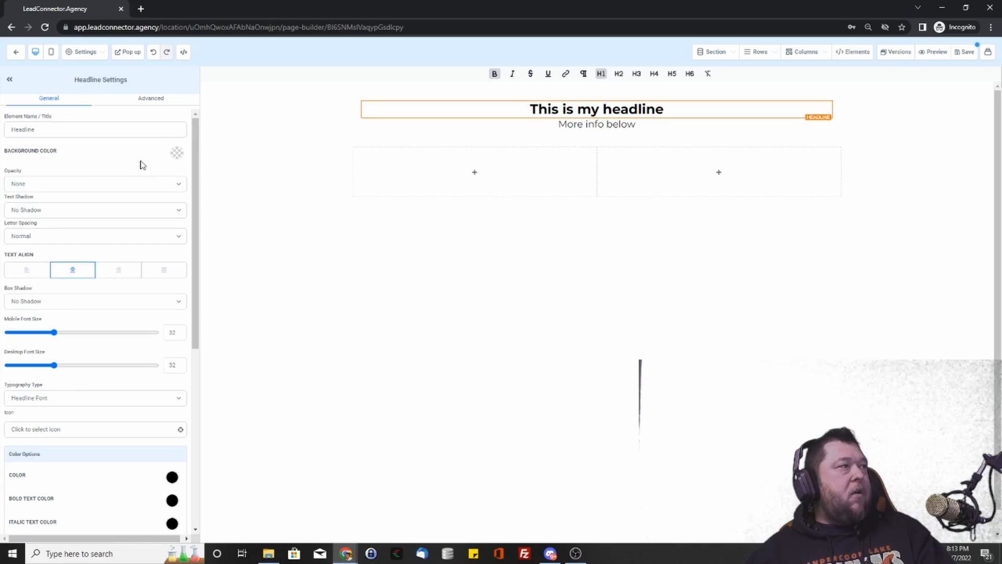
left_click(76, 186)
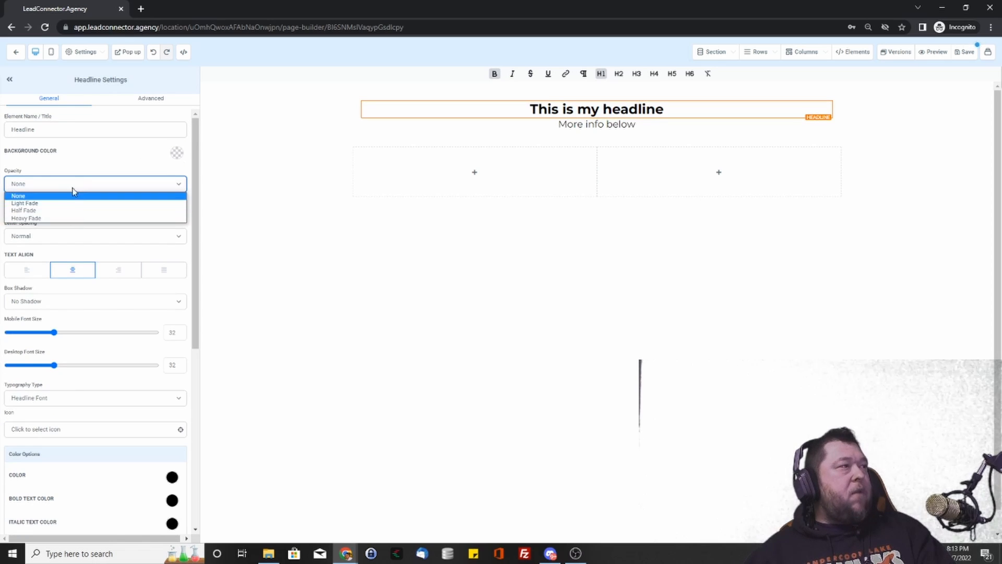
left_click(73, 188)
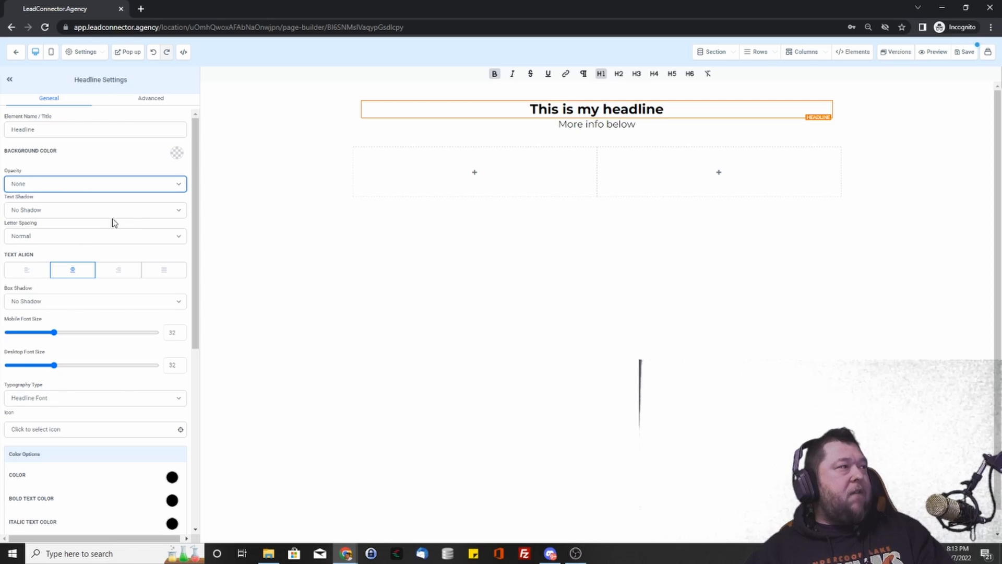
- Try a Light Fade text shadow, revert to No Shadow, keep Normal spacing and centre alignment
left_click(107, 211)
left_click(73, 230)
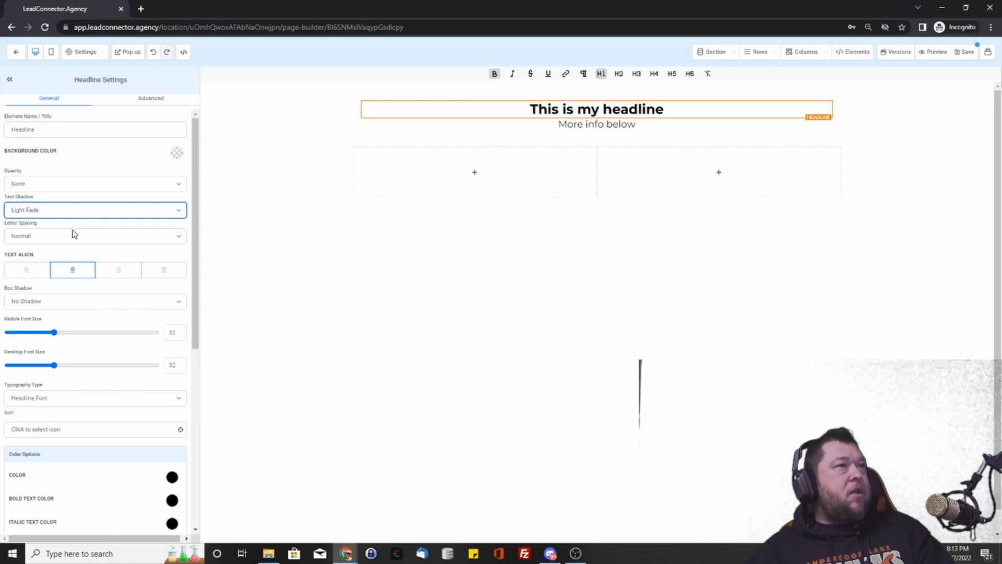
left_click(77, 215)
left_click(73, 221)
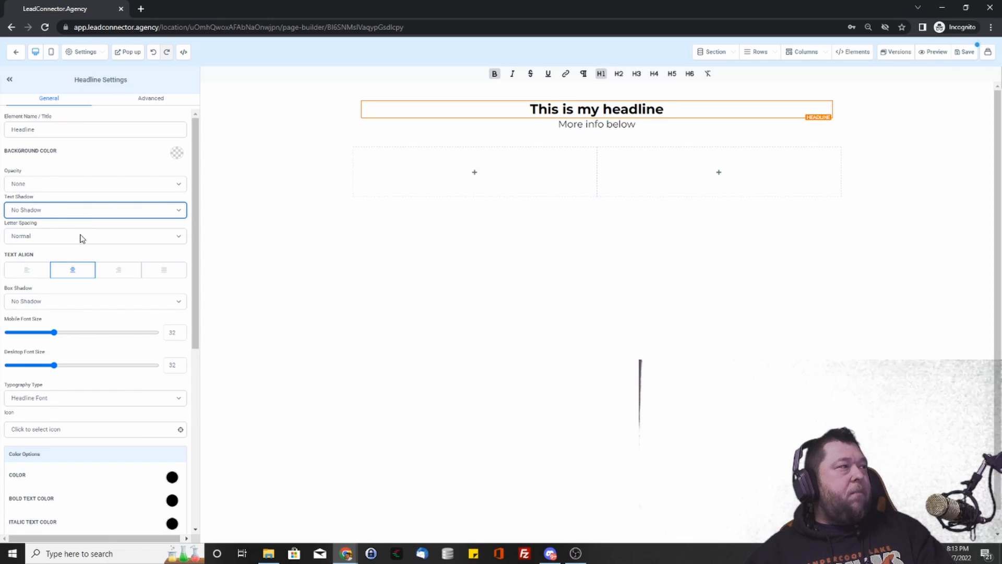
left_click(71, 235)
left_click(52, 236)
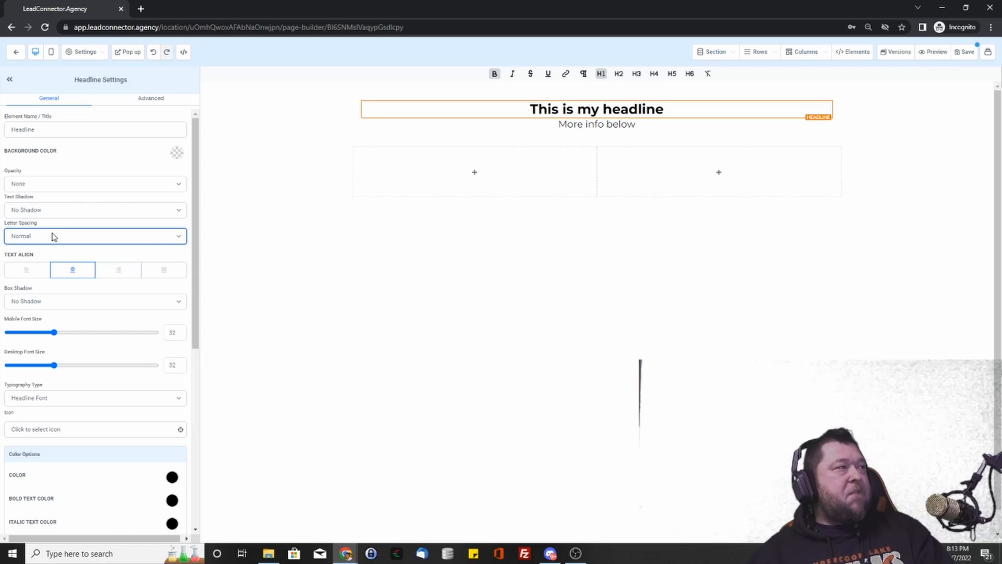
left_click(27, 275)
left_click(79, 276)
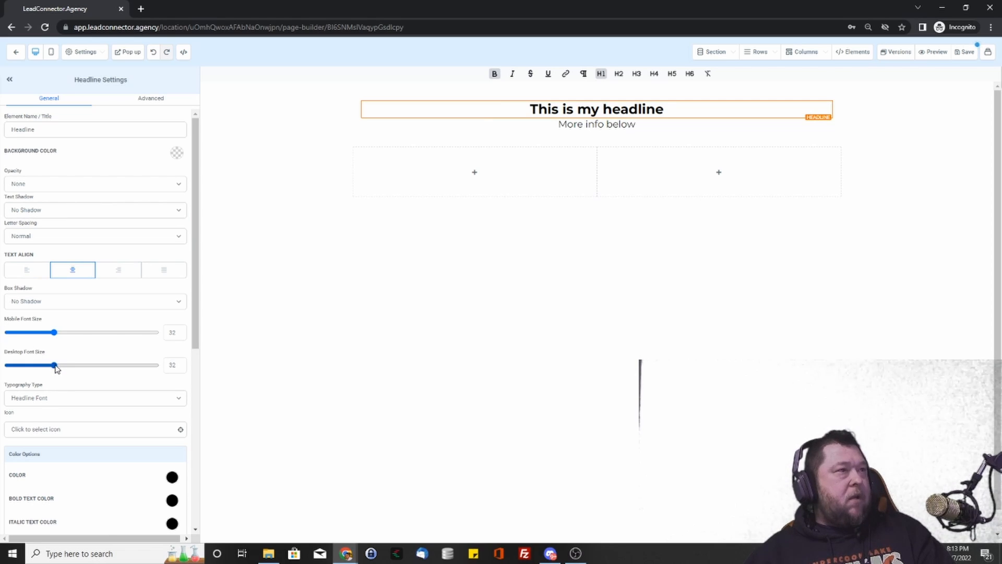
- Set the headline's desktop font size to 85 and its mobile font size to about 33
left_click_drag(57, 368, 78, 366)
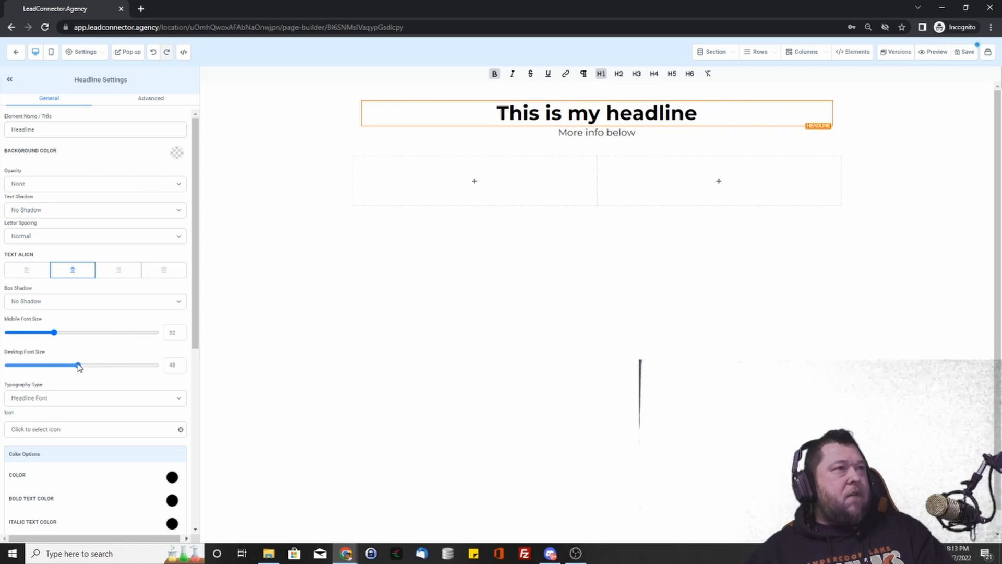
double_click(173, 364)
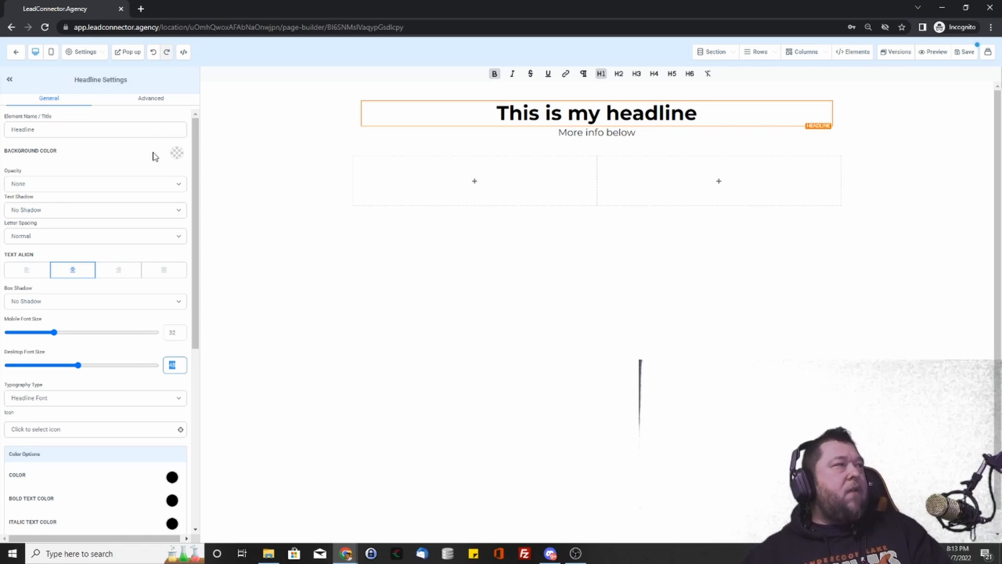
left_click(52, 52)
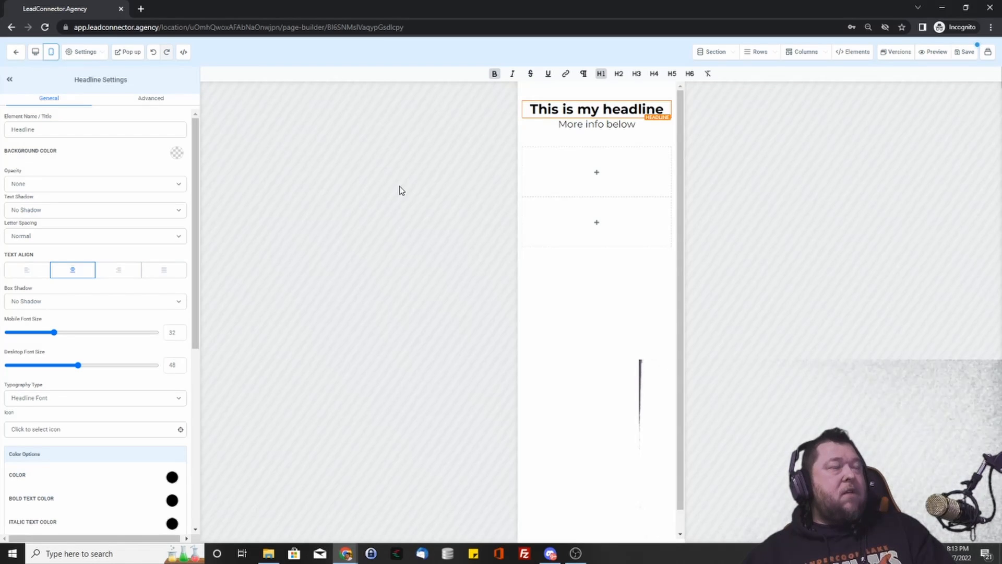
scroll(647, 276, "down", 1)
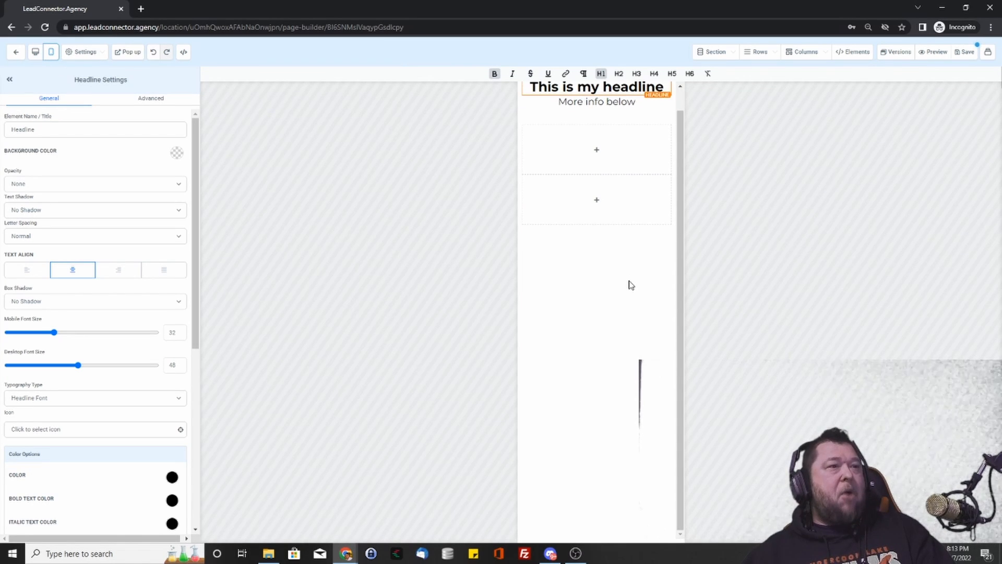
scroll(584, 240, "up", 1)
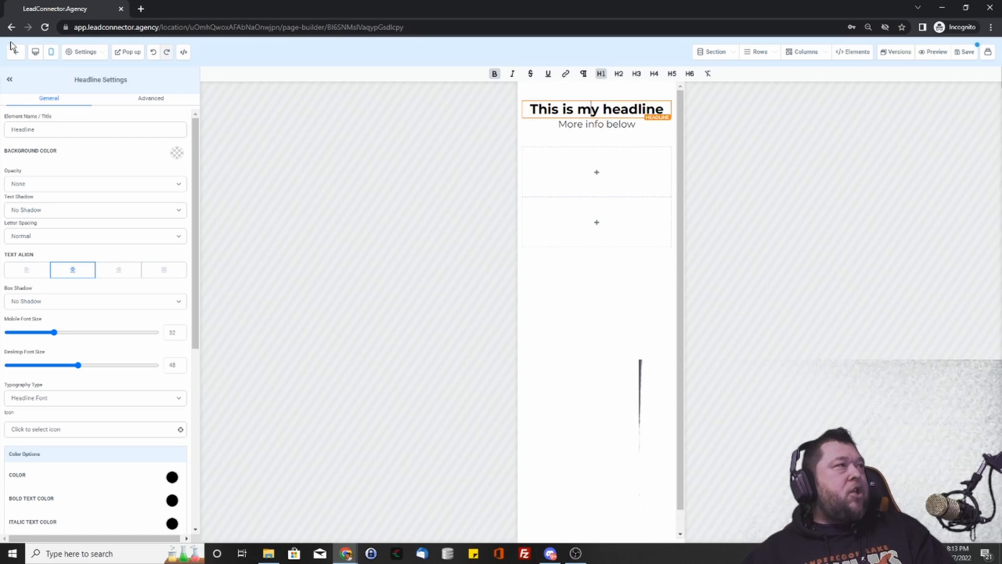
left_click(34, 52)
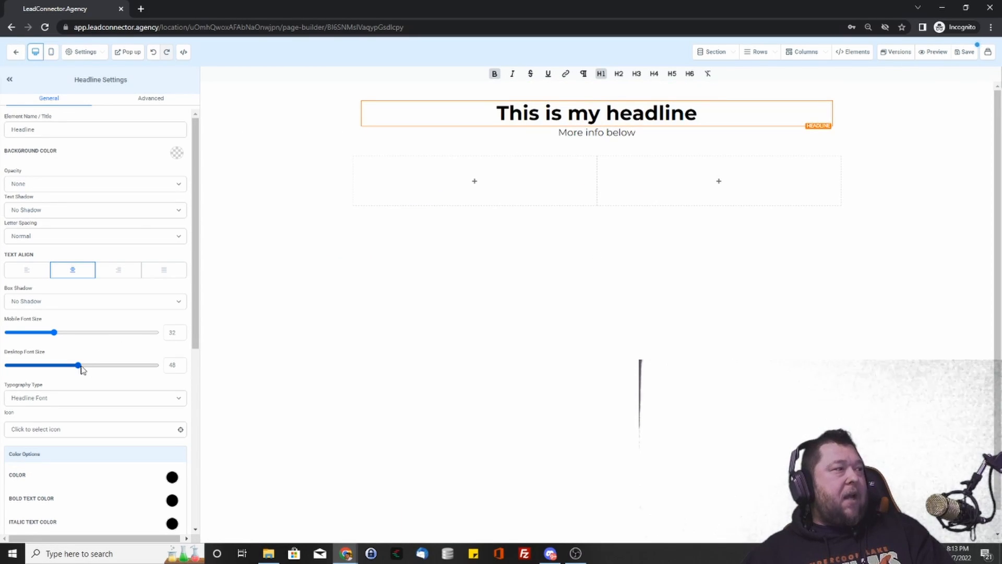
left_click_drag(78, 364, 134, 365)
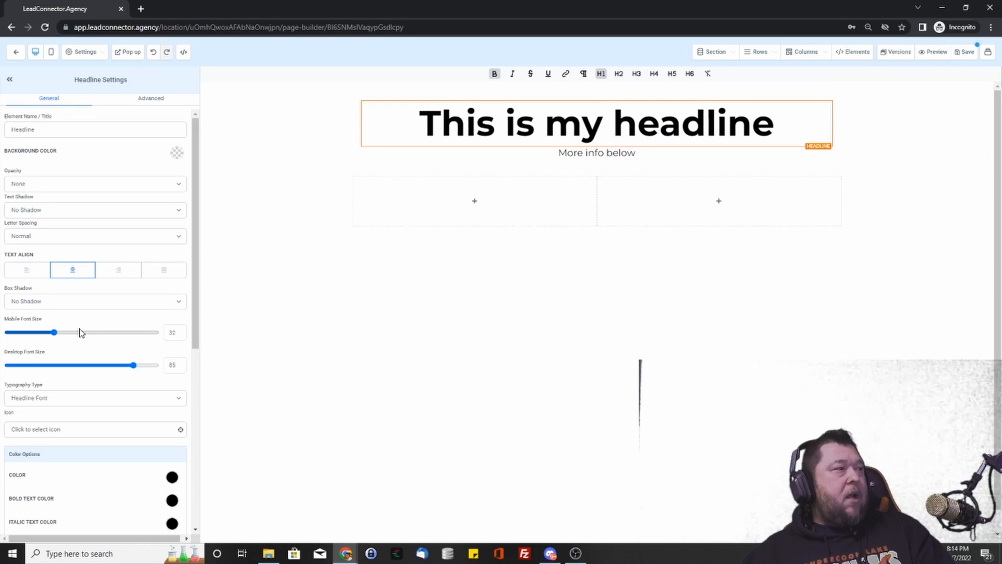
left_click_drag(57, 336, 135, 339)
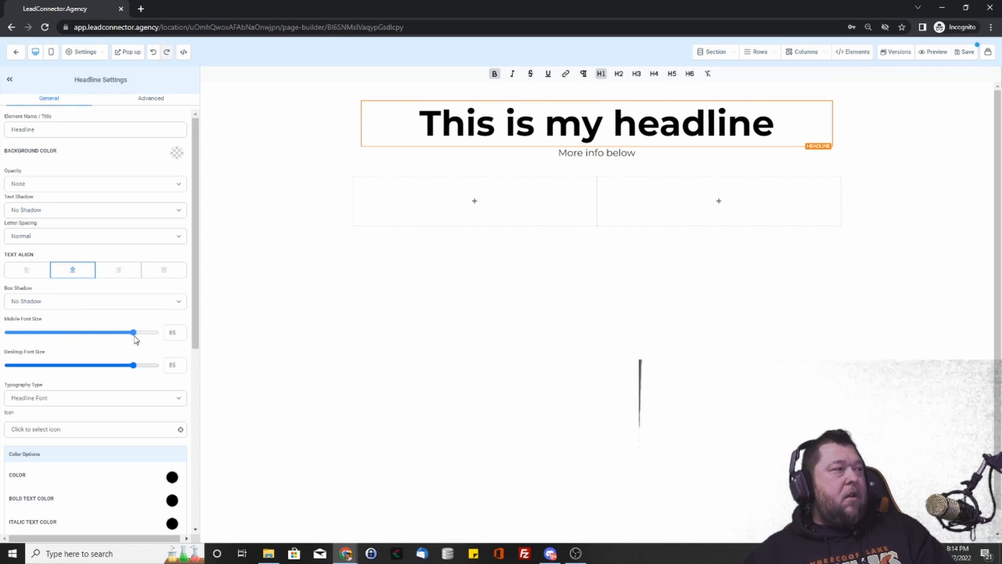
left_click(52, 53)
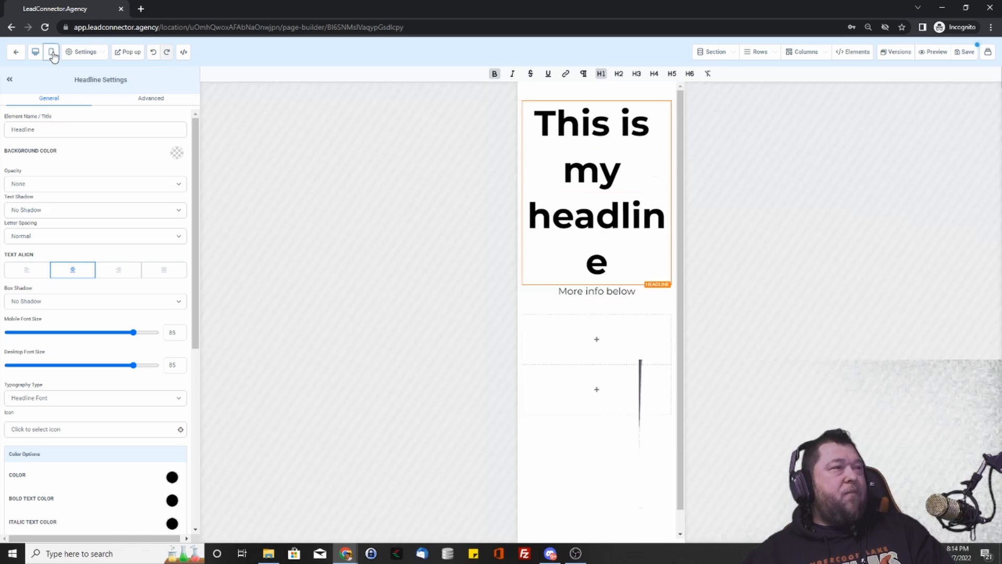
left_click_drag(133, 333, 58, 339)
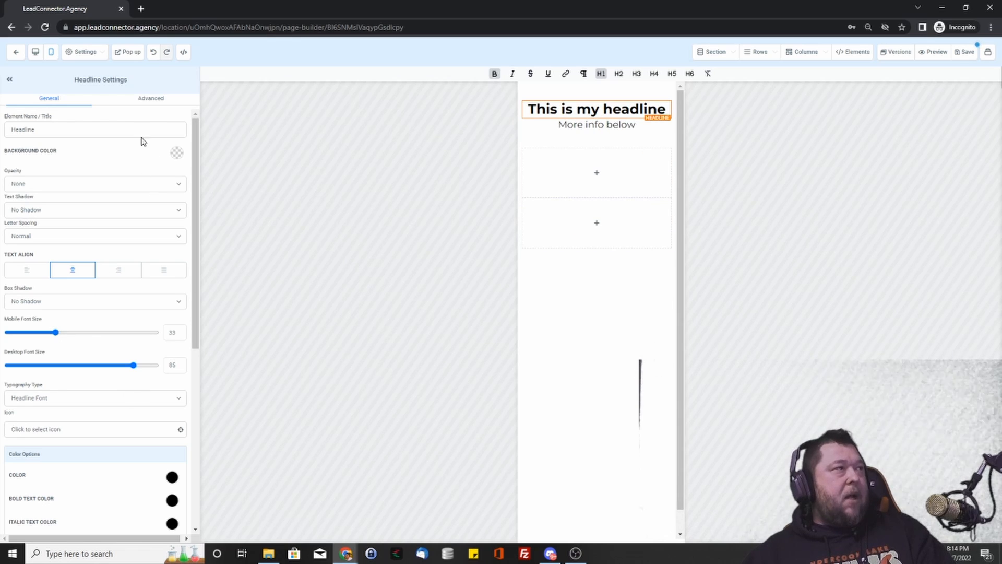
left_click(150, 103)
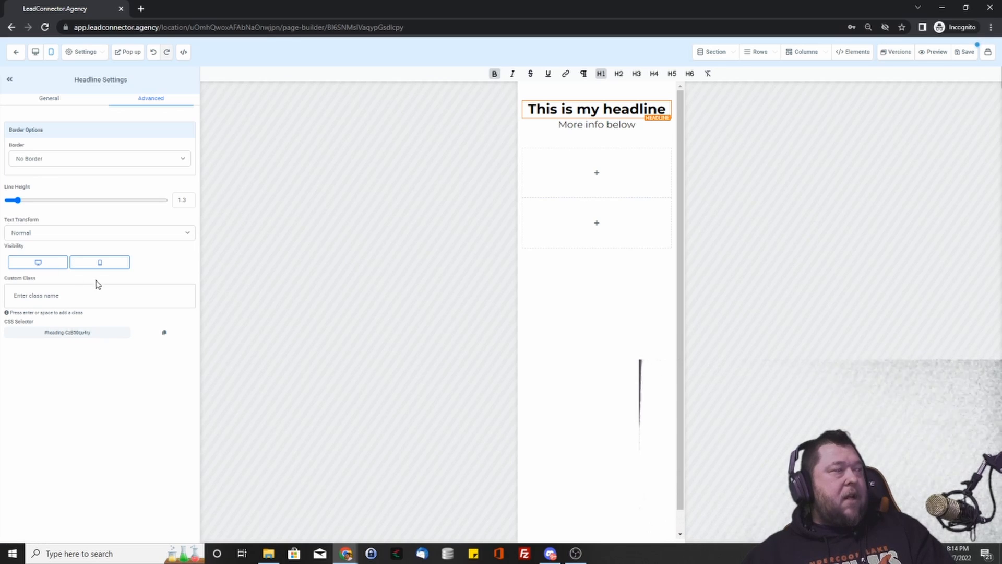
- Toggle the headline's desktop and mobile visibility off and back on, checking both previews
left_click(53, 267)
left_click(46, 266)
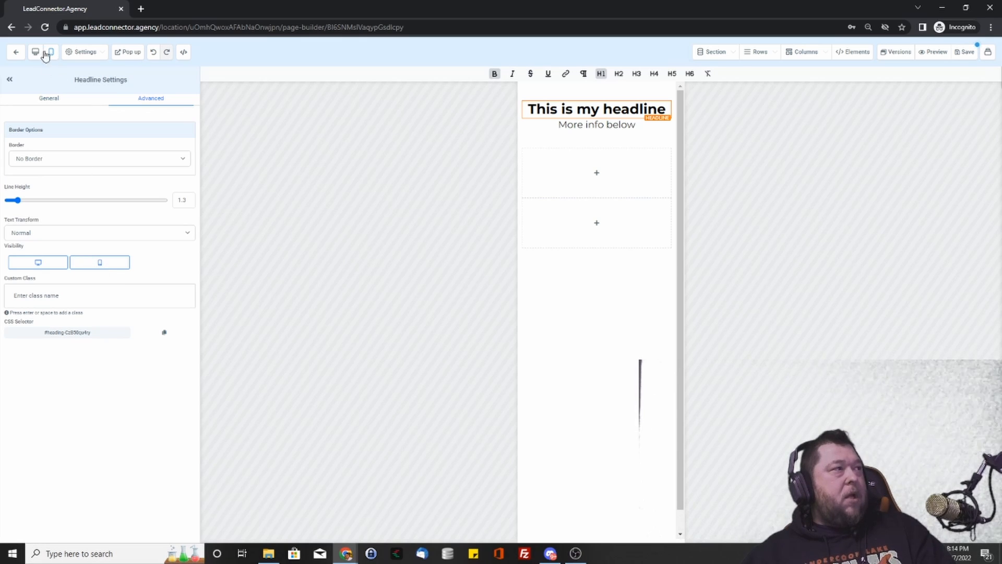
left_click(108, 269)
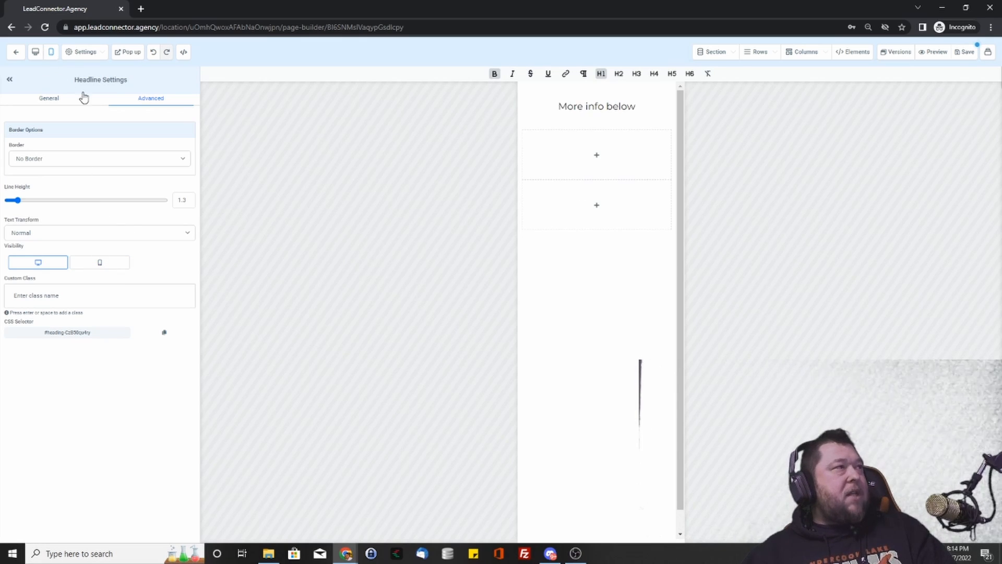
left_click(35, 52)
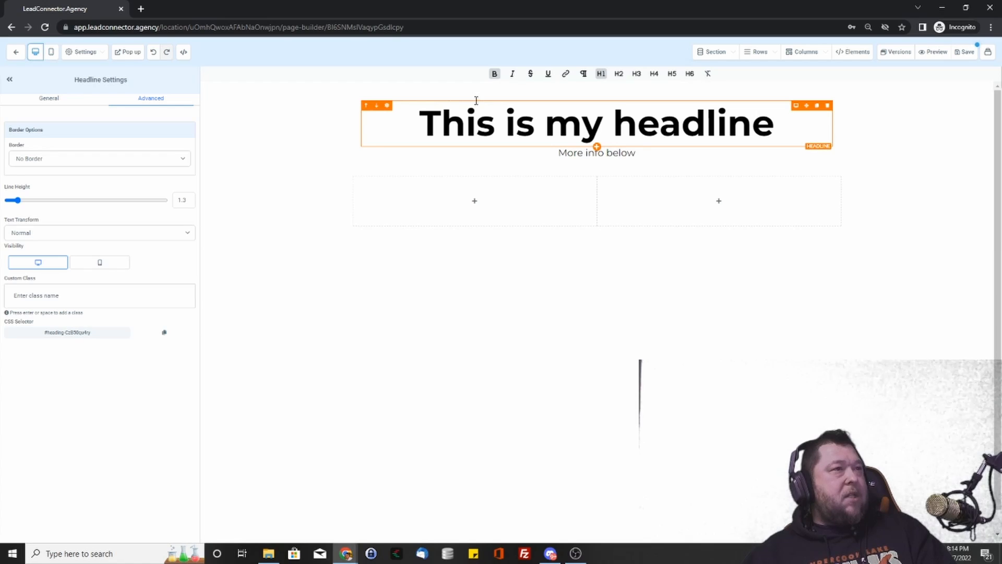
left_click(52, 54)
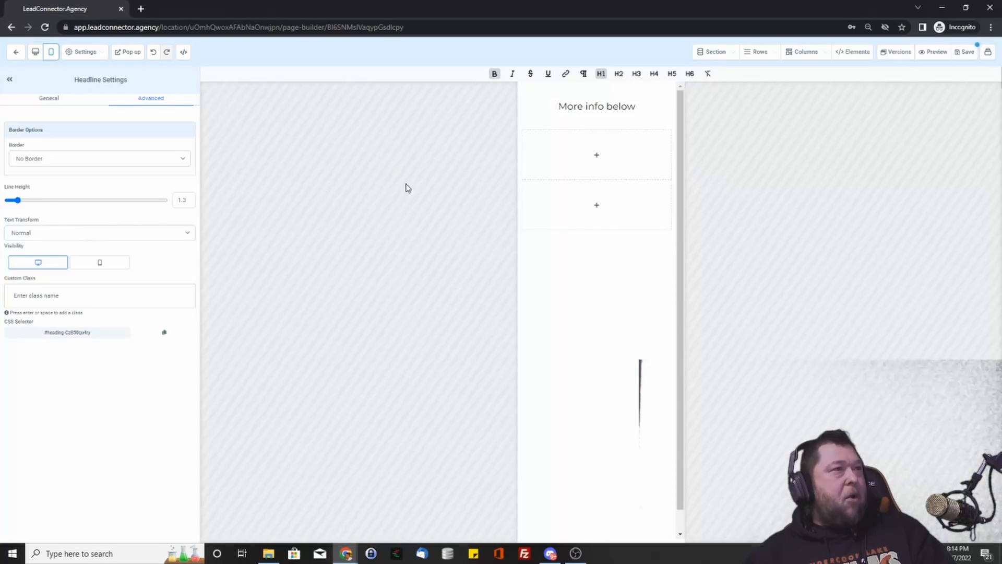
left_click(100, 264)
left_click(35, 53)
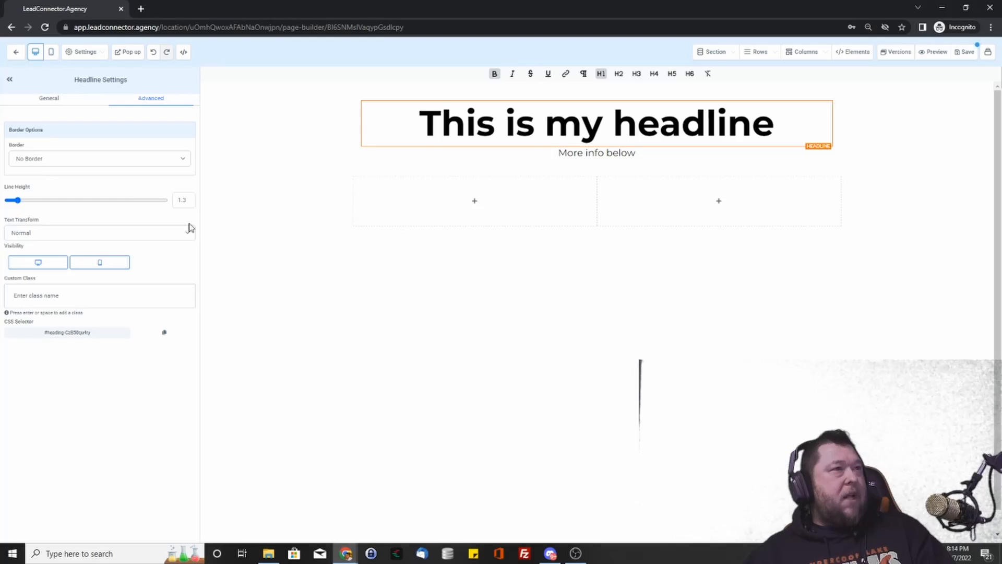
left_click(601, 154)
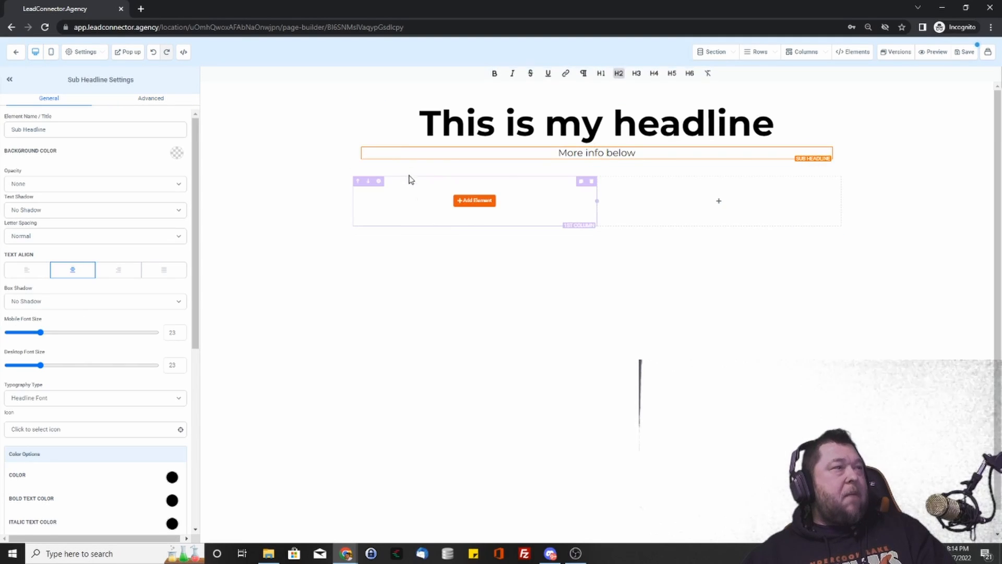
- Select the headline's one-column row and lower its top padding from 15 to 12, margins left at 0
left_click(386, 124)
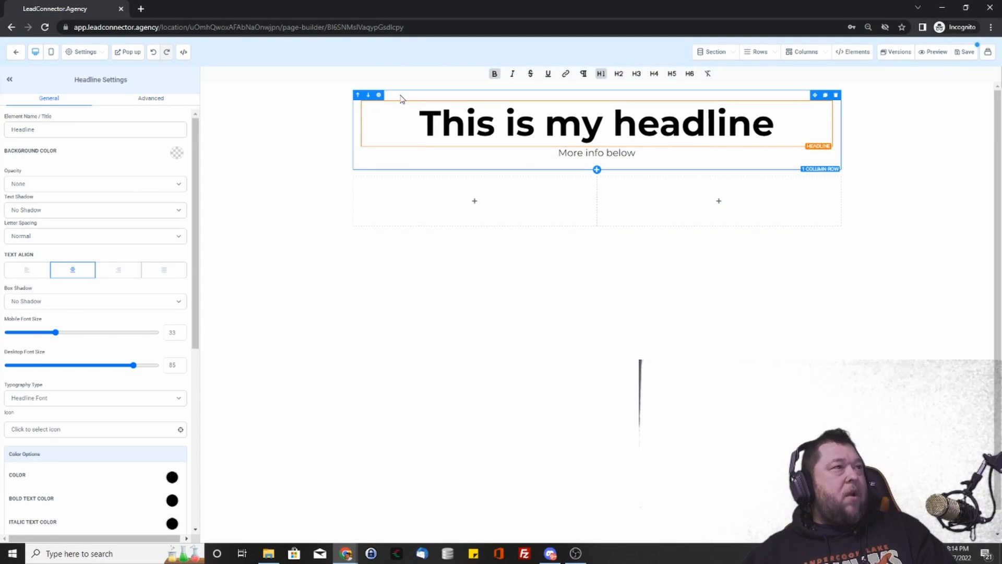
left_click(401, 99)
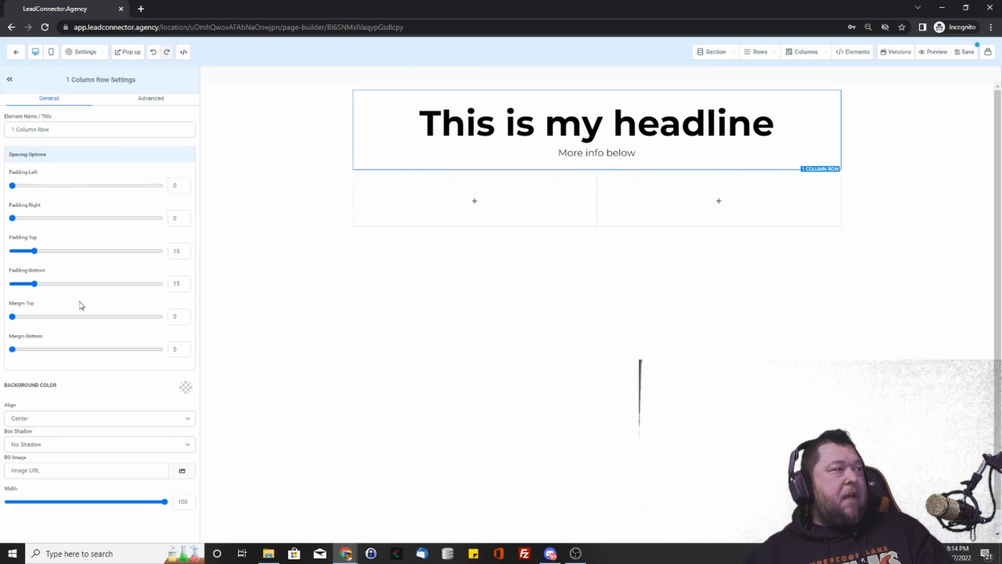
left_click(354, 128)
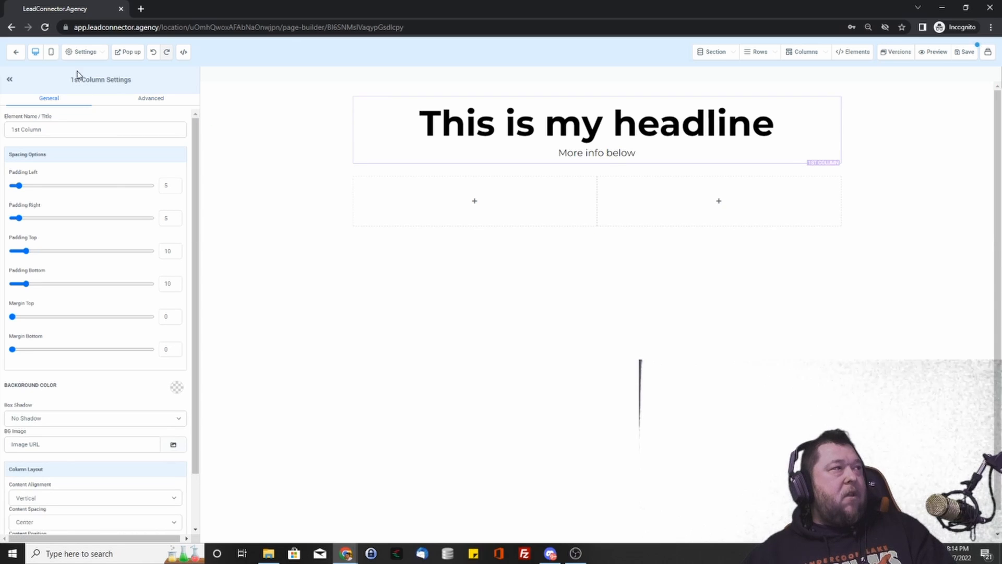
left_click_drag(75, 77, 128, 79)
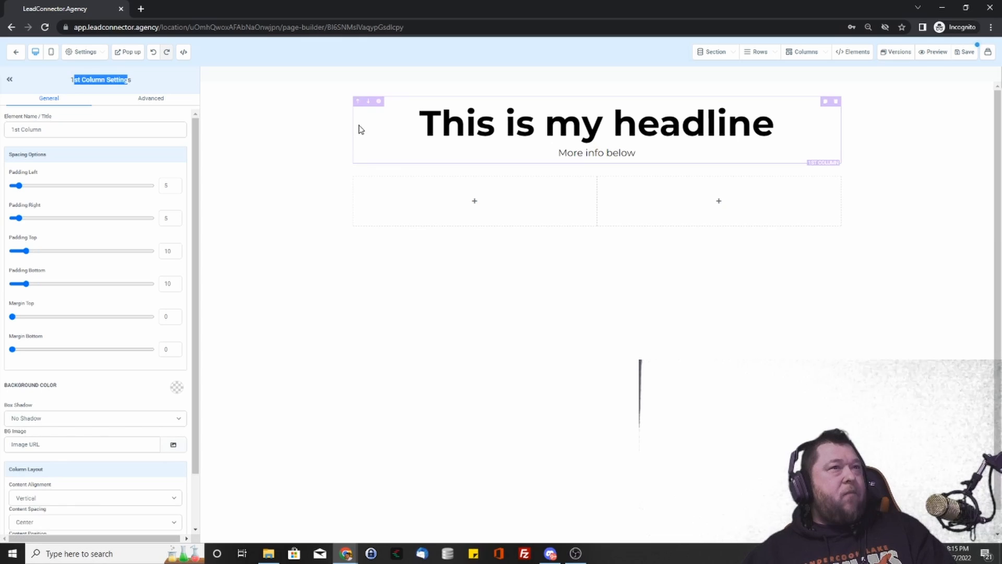
left_click(389, 99)
left_click_drag(83, 80, 132, 83)
left_click(133, 84)
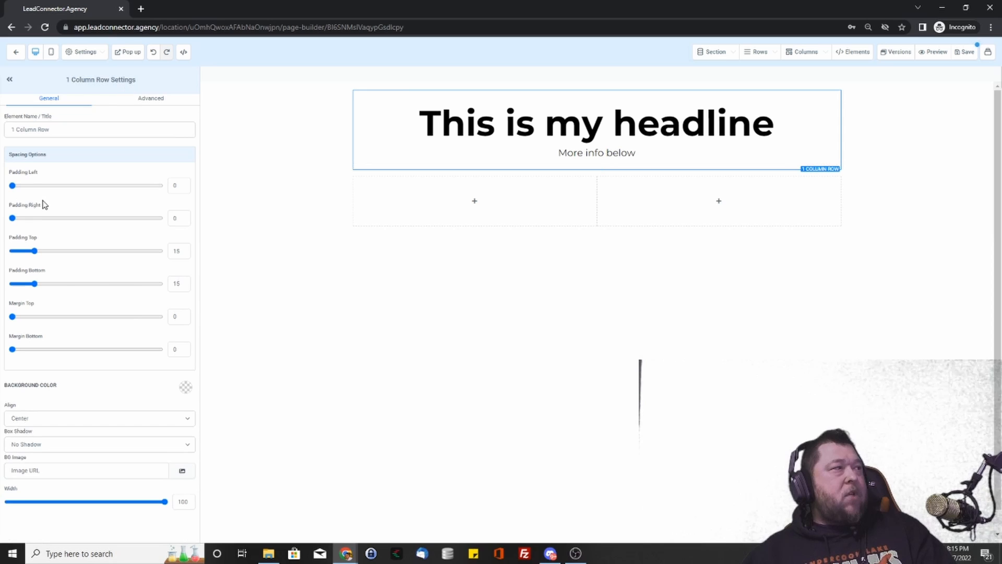
mouse_move(35, 253)
left_mouse_down()
mouse_move(73, 253)
mouse_move(30, 253)
left_mouse_up()
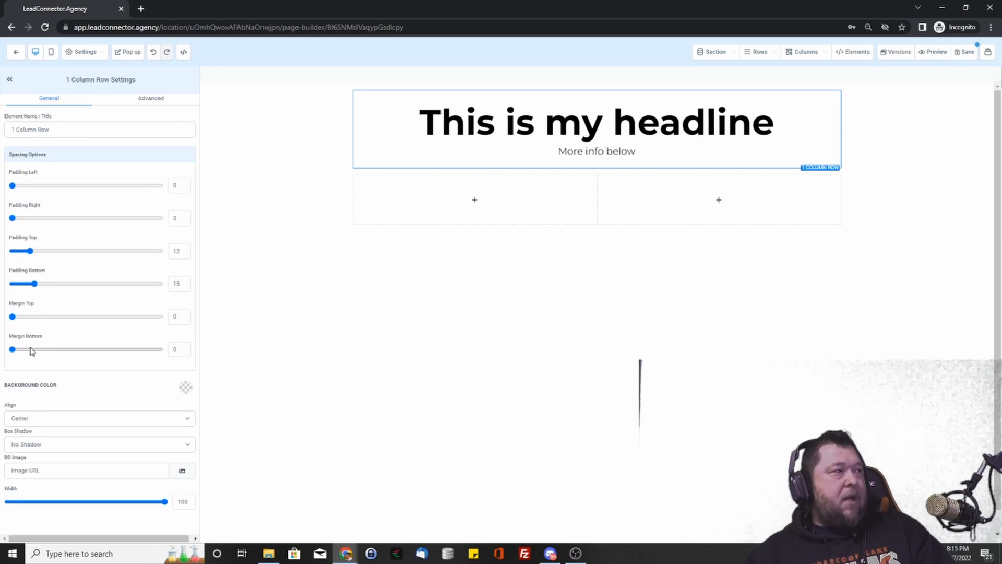
mouse_move(13, 318)
left_mouse_down()
mouse_move(85, 322)
mouse_move(12, 318)
left_mouse_up()
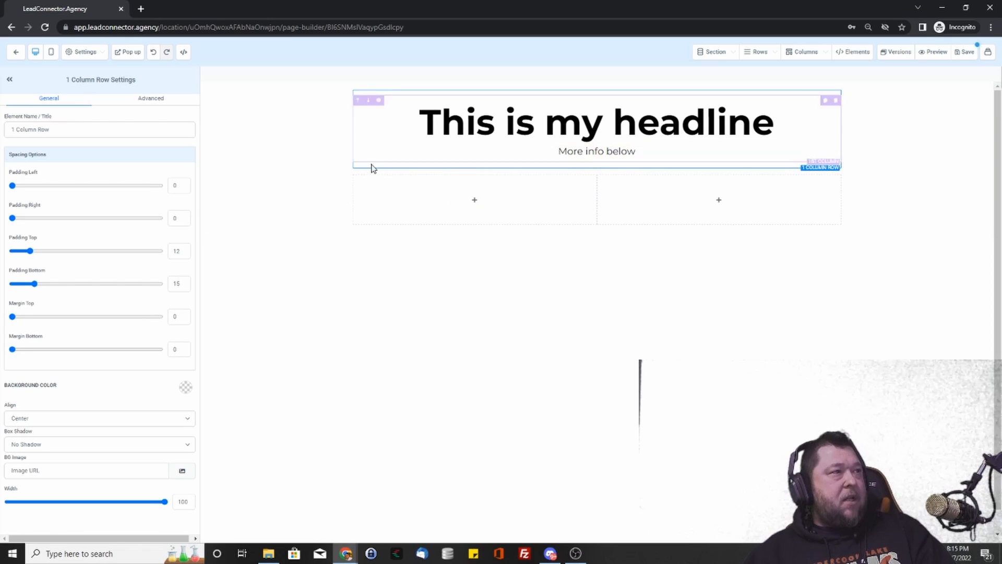
mouse_move(15, 351)
left_mouse_down()
mouse_move(119, 362)
mouse_move(11, 351)
left_mouse_up()
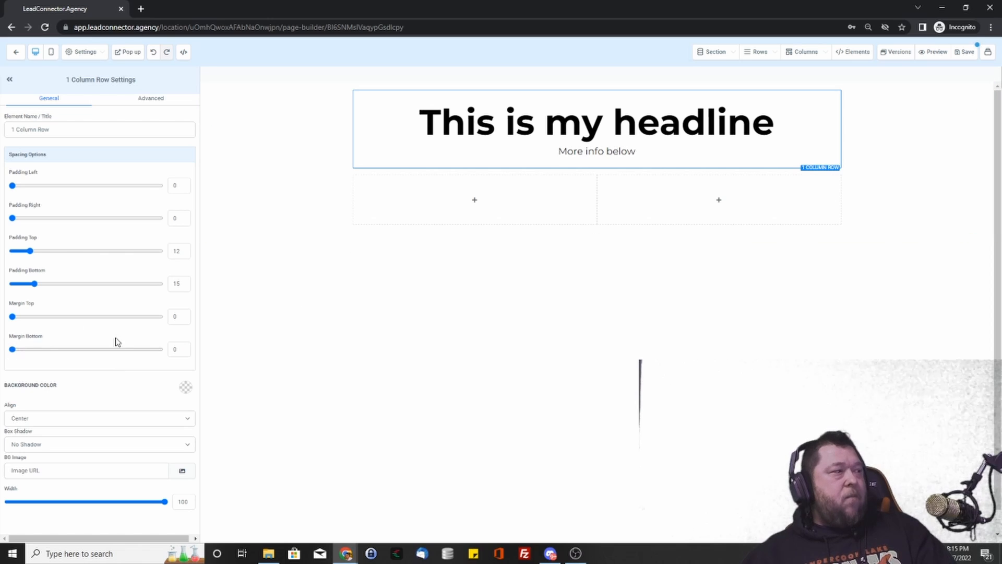
- Set the headline row's background colour to dark grey
left_click(187, 391)
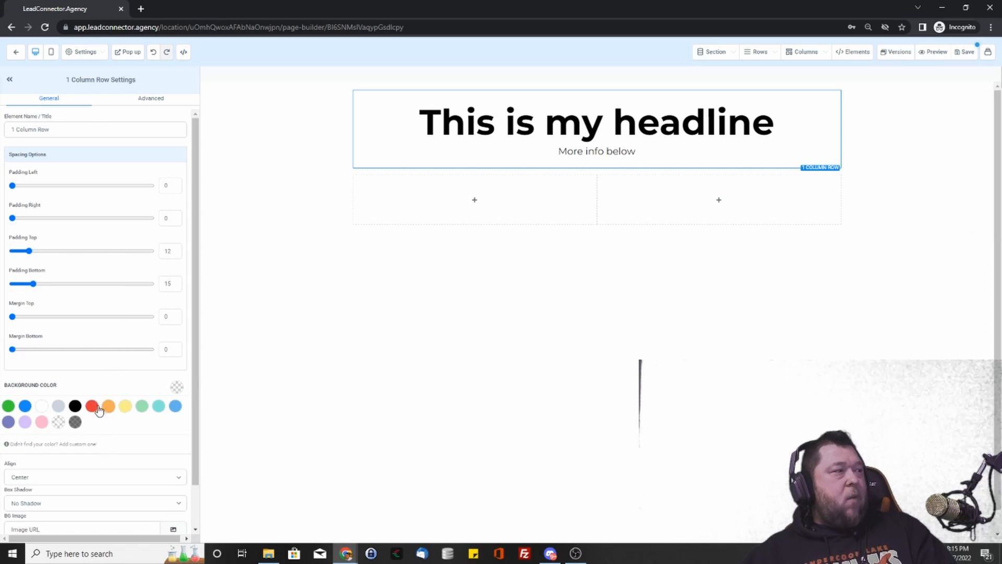
left_click(91, 406)
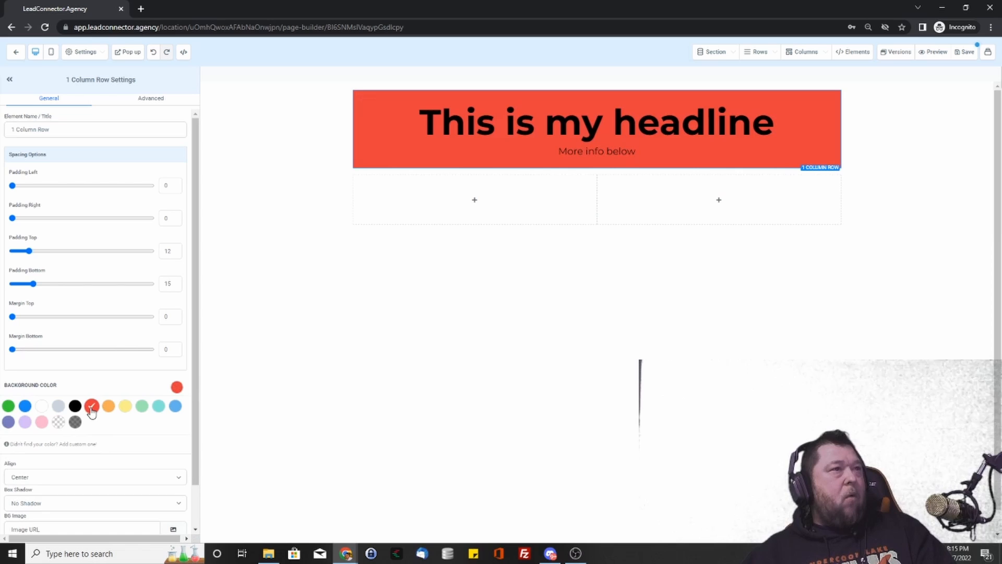
left_click(74, 422)
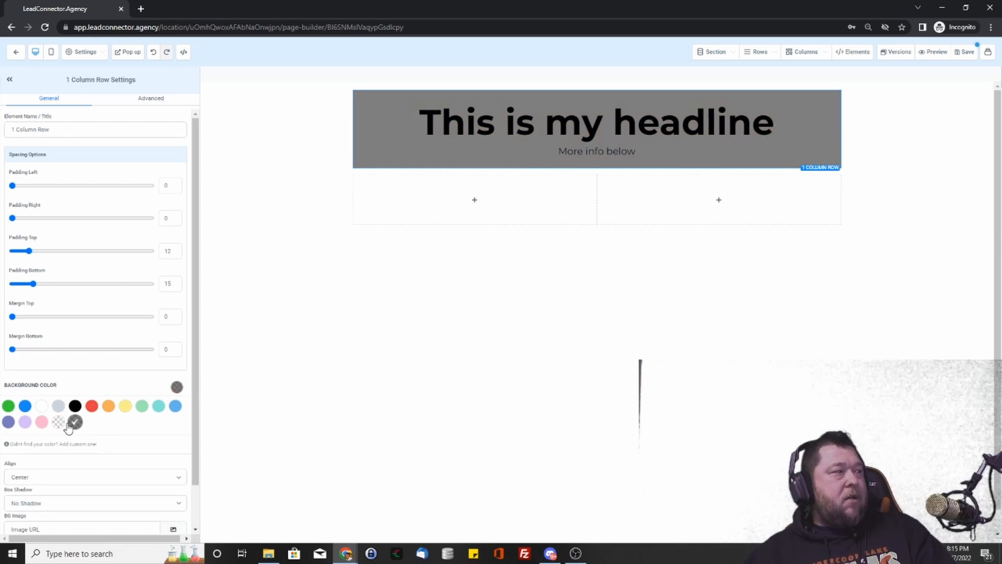
left_click(184, 388)
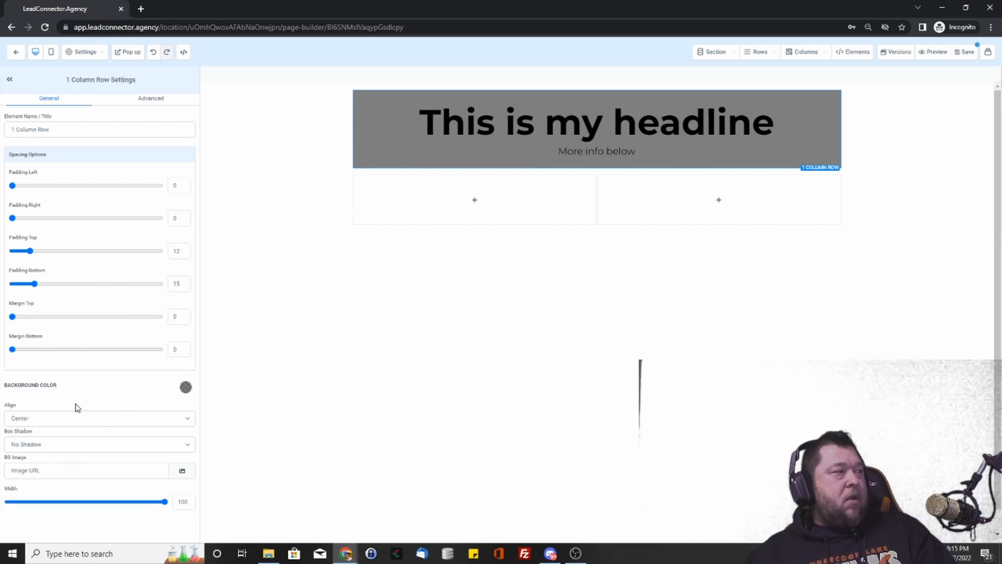
- Use the eyes picture from My Media as the banner background image
left_click(183, 471)
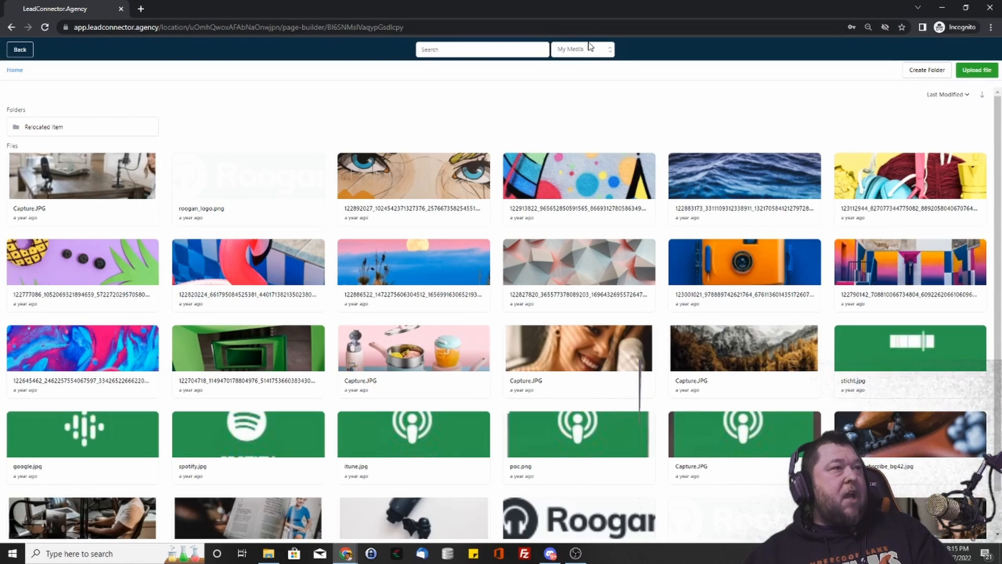
left_click(413, 175)
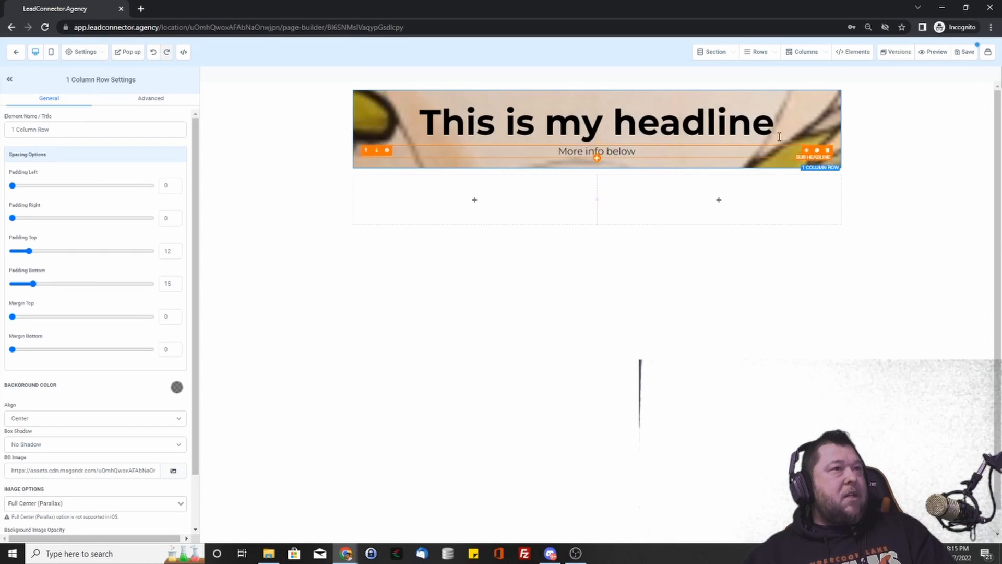
scroll(55, 478, "down", 2)
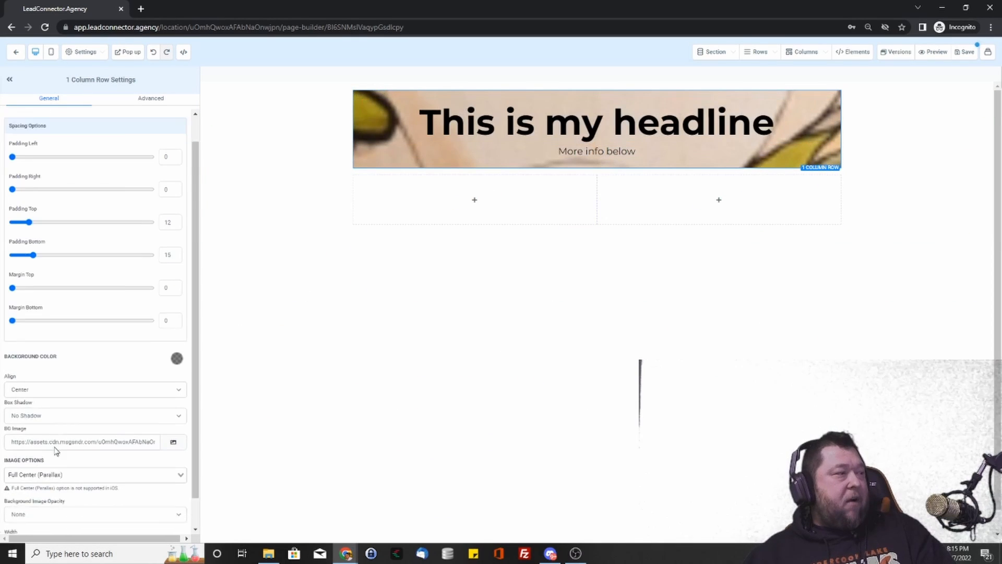
- Try the background image fit options, settling on Full Center
left_click(61, 444)
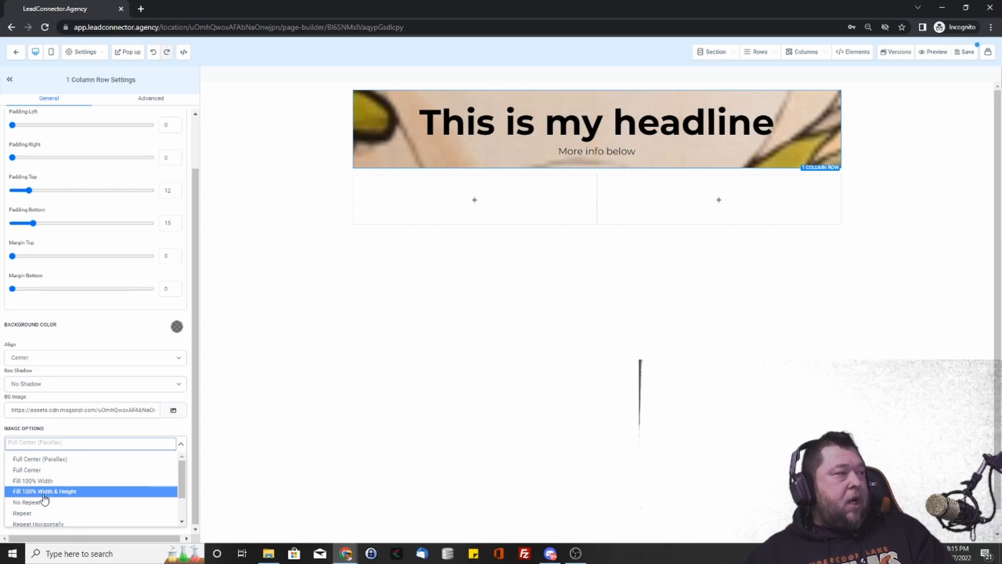
left_click(48, 481)
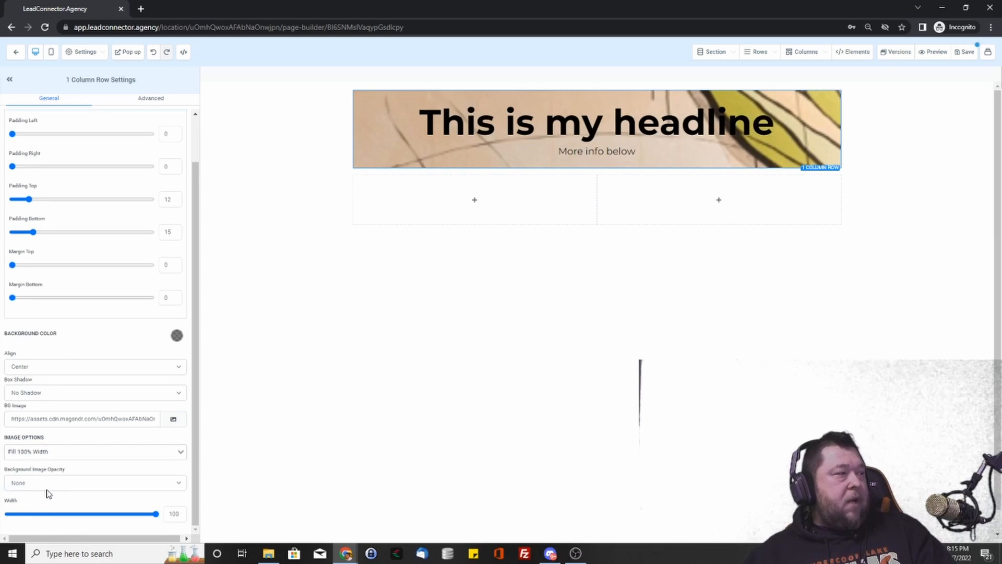
left_click(49, 451)
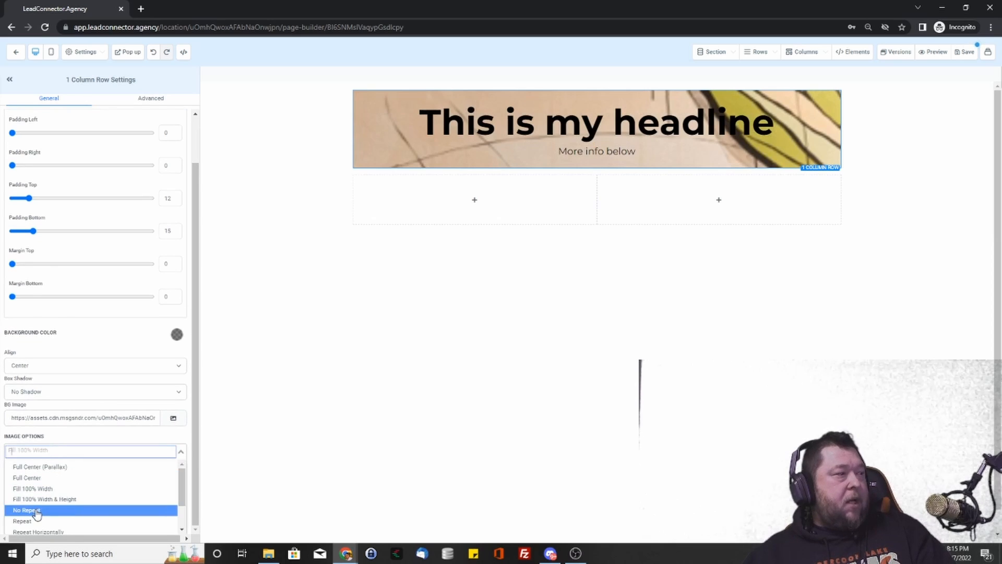
left_click(36, 512)
left_click(49, 452)
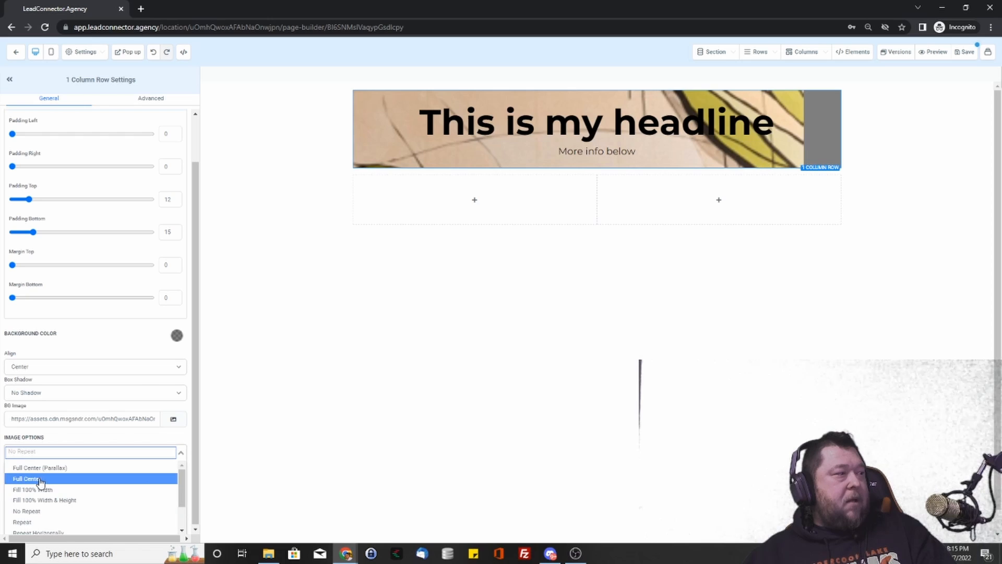
left_click(42, 483)
left_click(60, 446)
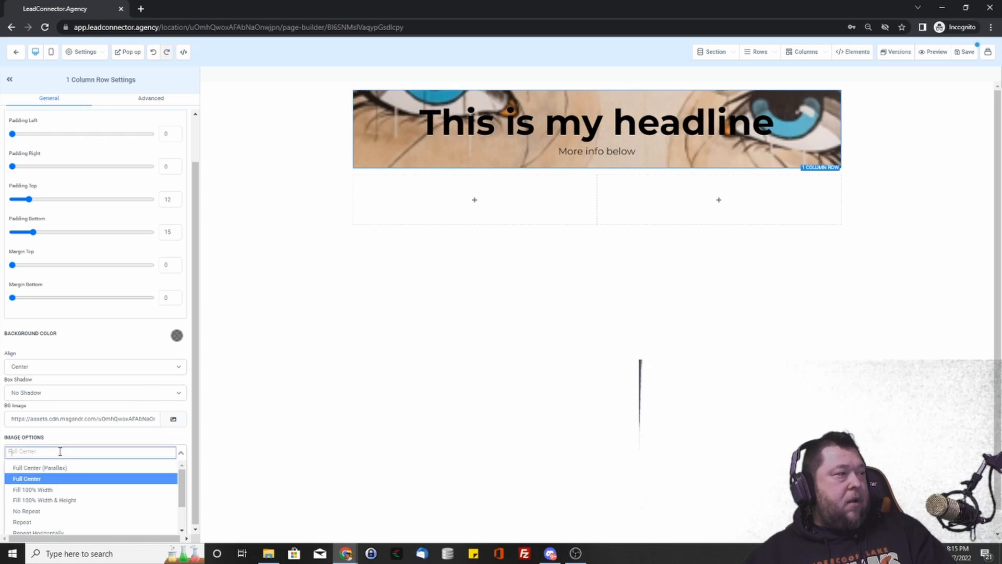
left_click(94, 451)
- Clear the BG Image URL so the banner shows a plain grey background
left_click(102, 418)
key("ctrl+a")
key("BackSpace")
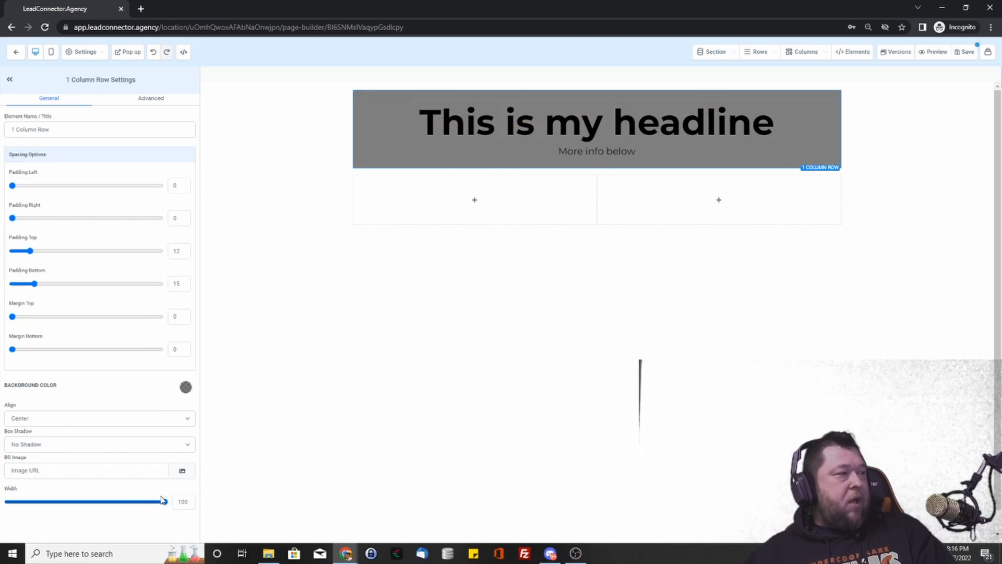
left_click_drag(165, 502, 197, 512)
left_click(338, 122)
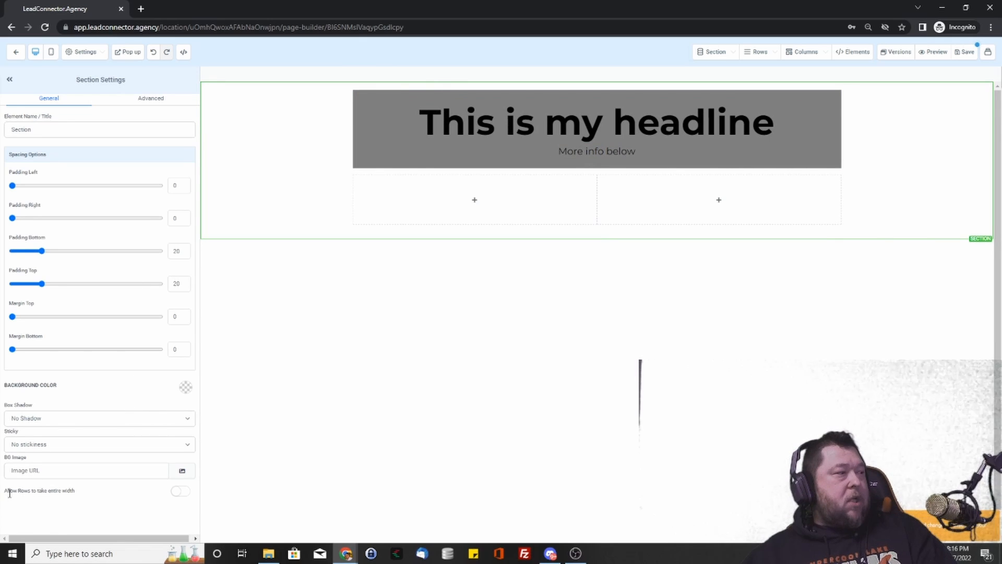
- Toggle 'Allow Rows to take entire width' on and off, then add an element to the left column
left_click_drag(26, 492, 78, 497)
left_click(96, 501)
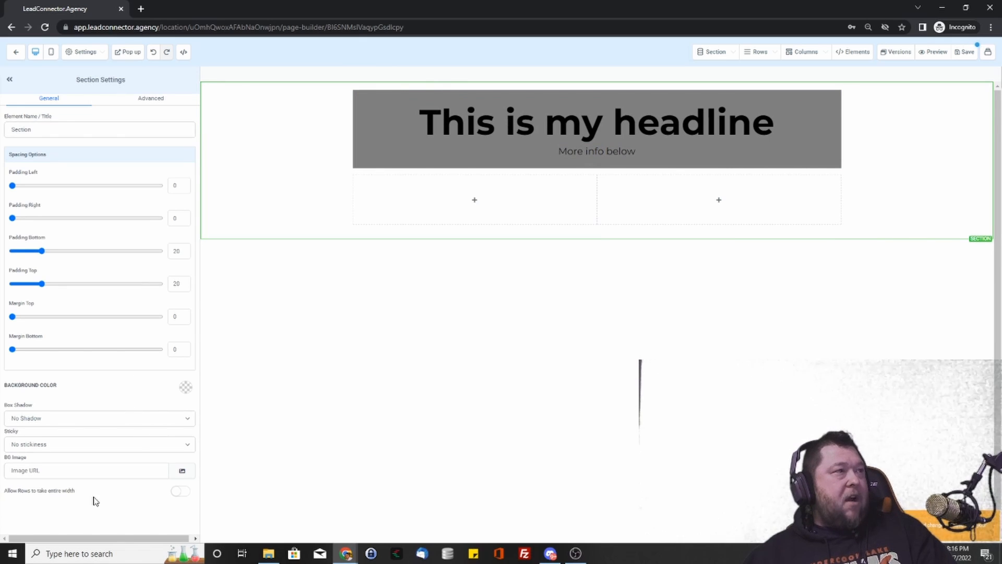
left_click(179, 491)
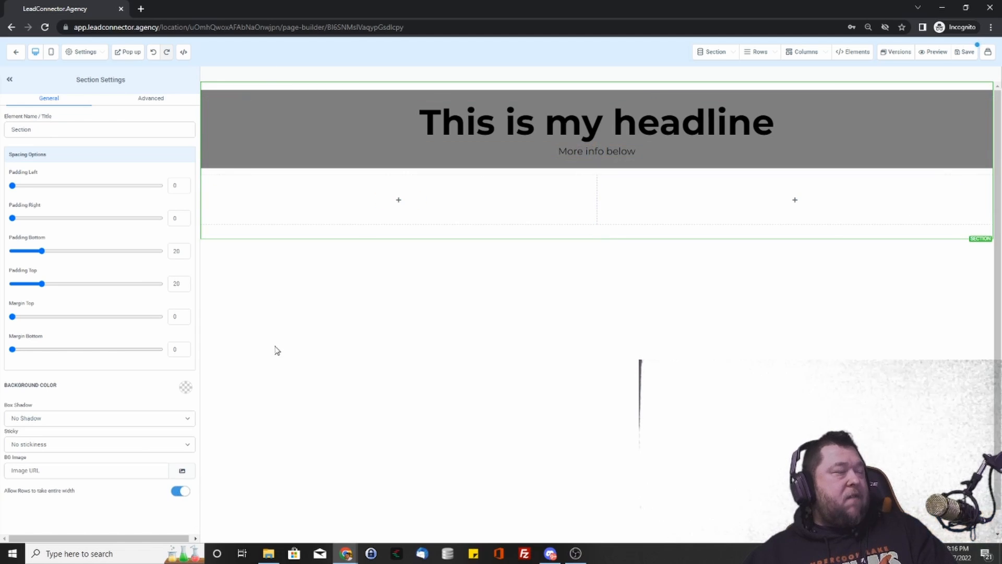
left_click(182, 492)
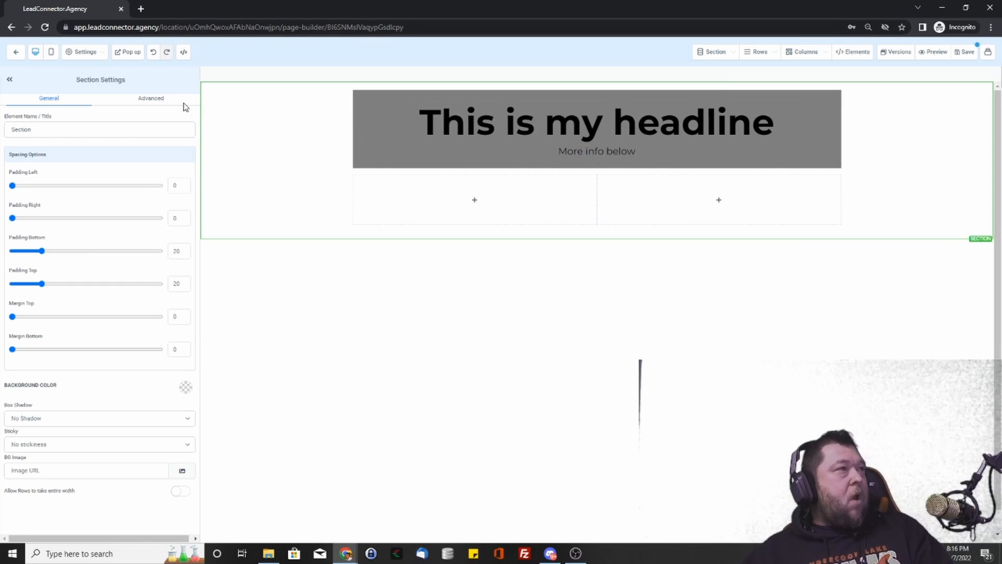
left_click(489, 202)
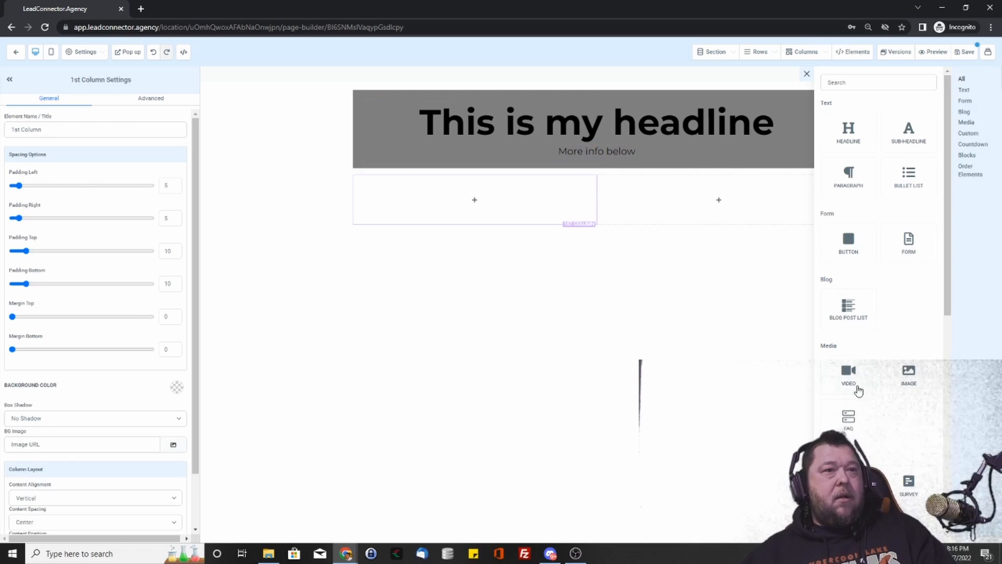
- Add an image placeholder to the left column and a video to the right column
left_click(901, 384)
left_click(715, 247)
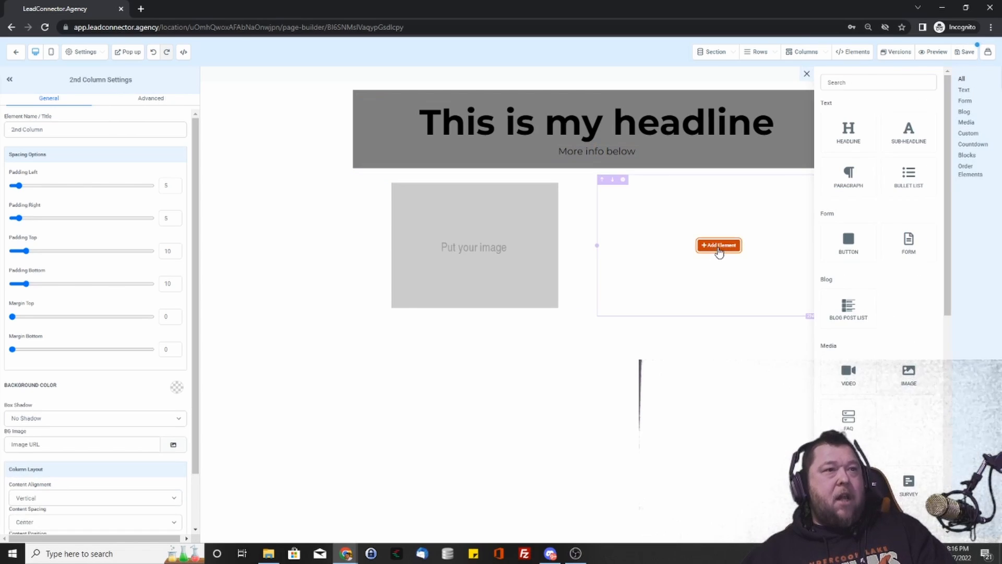
left_click(825, 372)
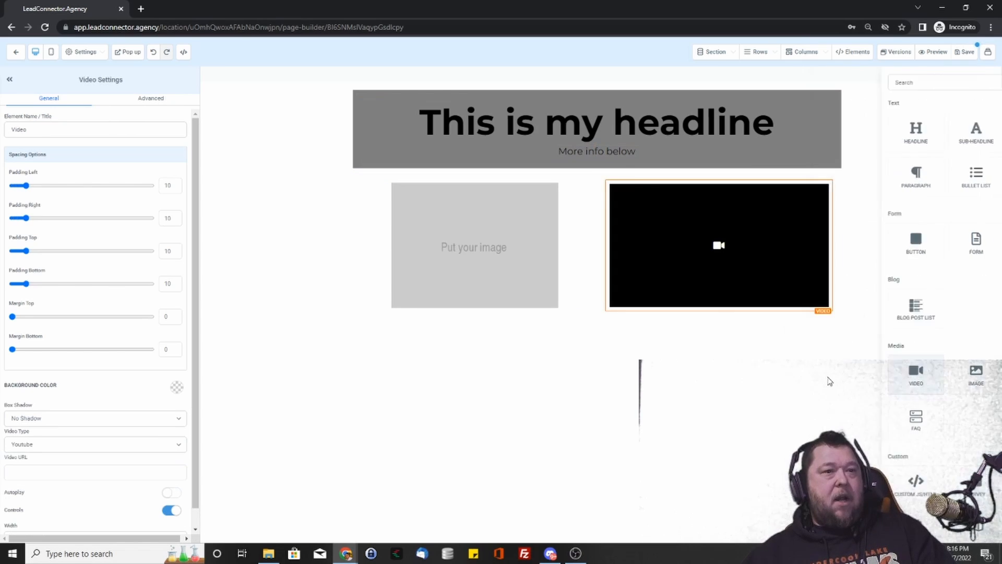
- Add a new section with a single-column row holding a three-item FAQ
left_click(597, 334)
left_click(844, 107)
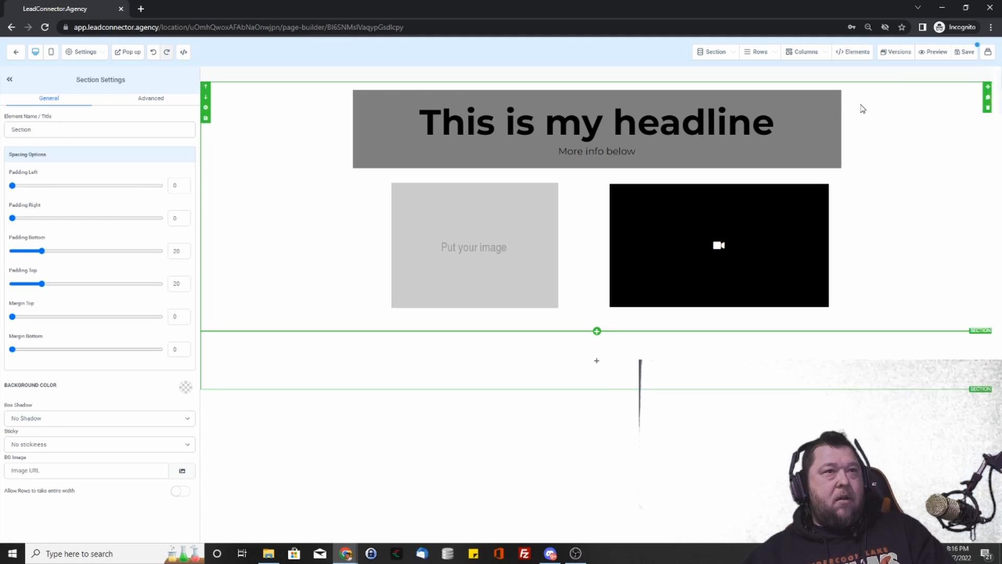
left_click(597, 360)
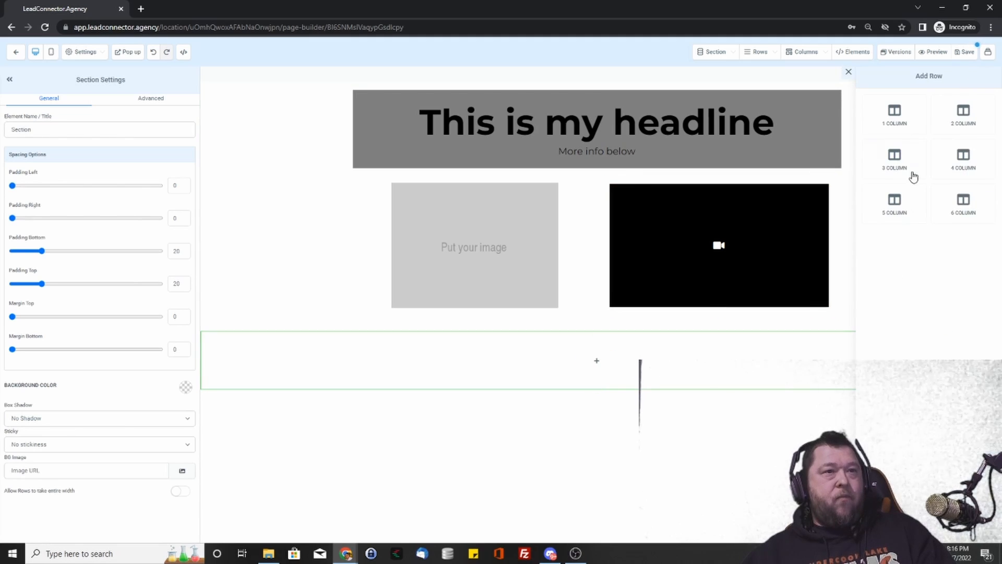
left_click(909, 102)
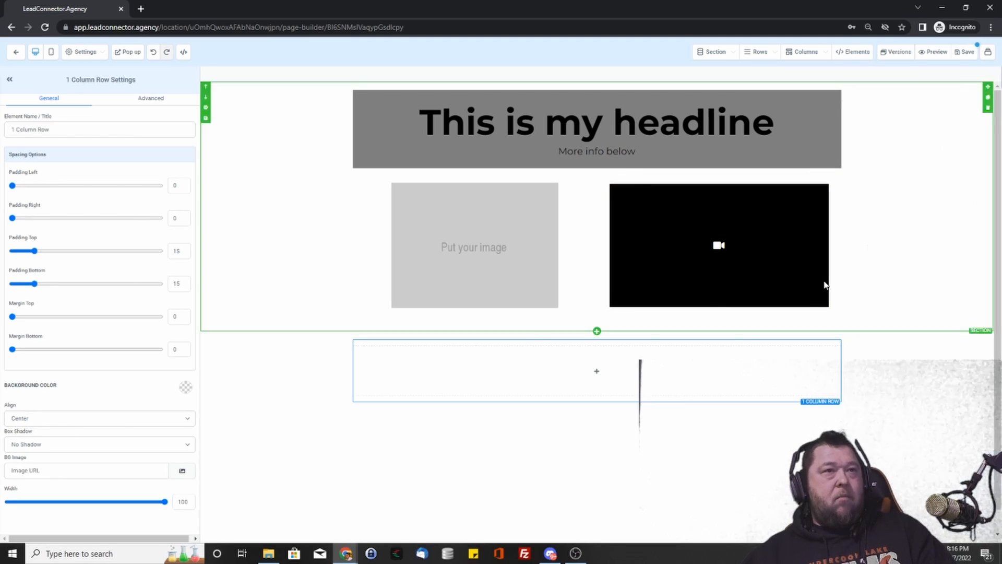
left_click(595, 369)
scroll(897, 358, "down", 2)
left_click_drag(850, 317, 564, 375)
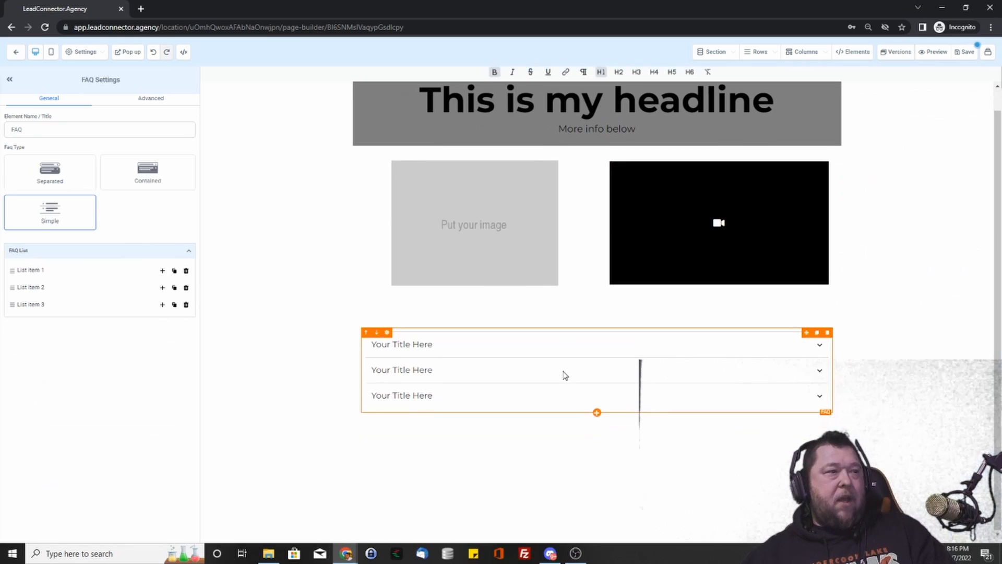
left_click(597, 413)
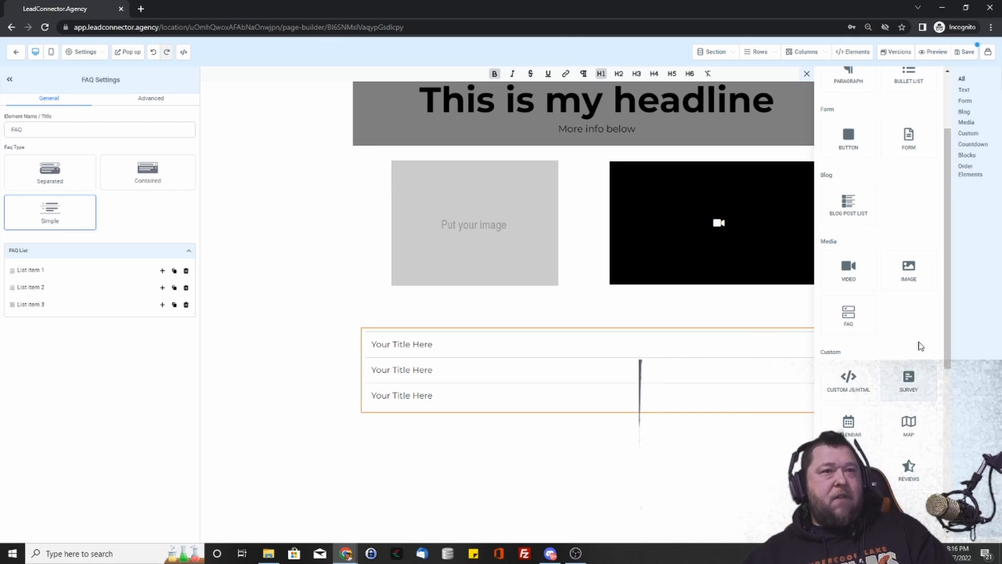
- Add the Interview Set Up form below the FAQ, then delete it again
left_click(929, 151)
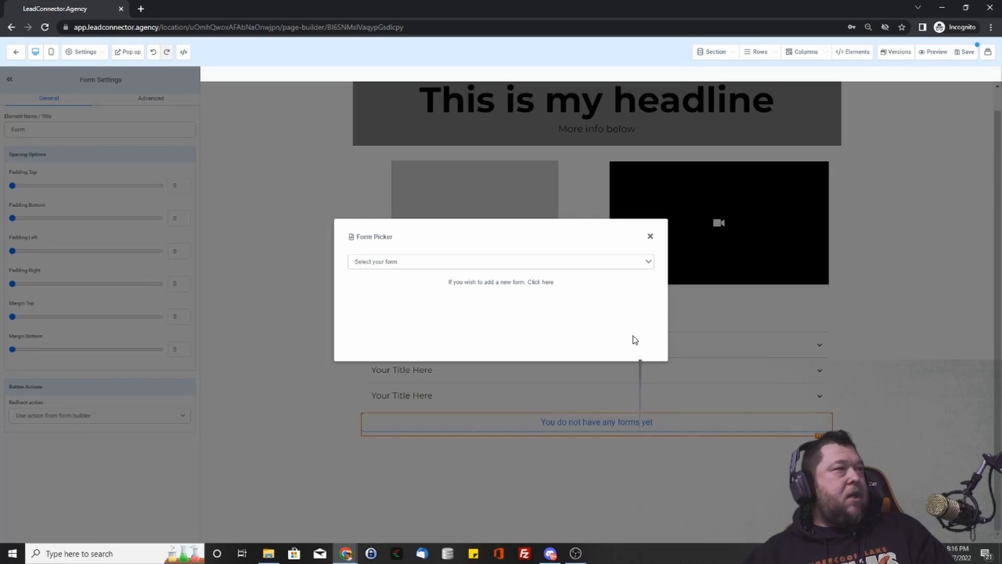
left_click(596, 262)
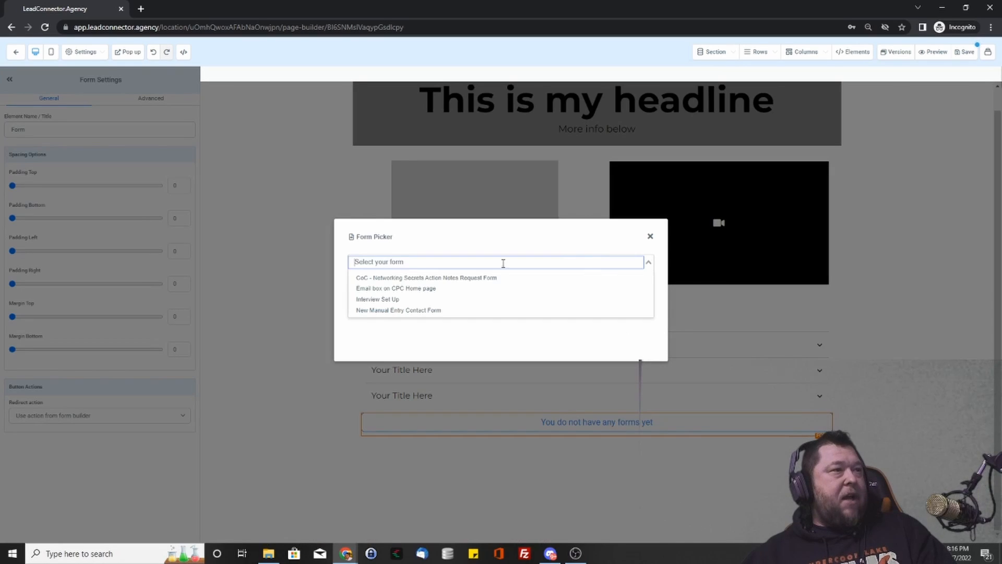
left_click(396, 301)
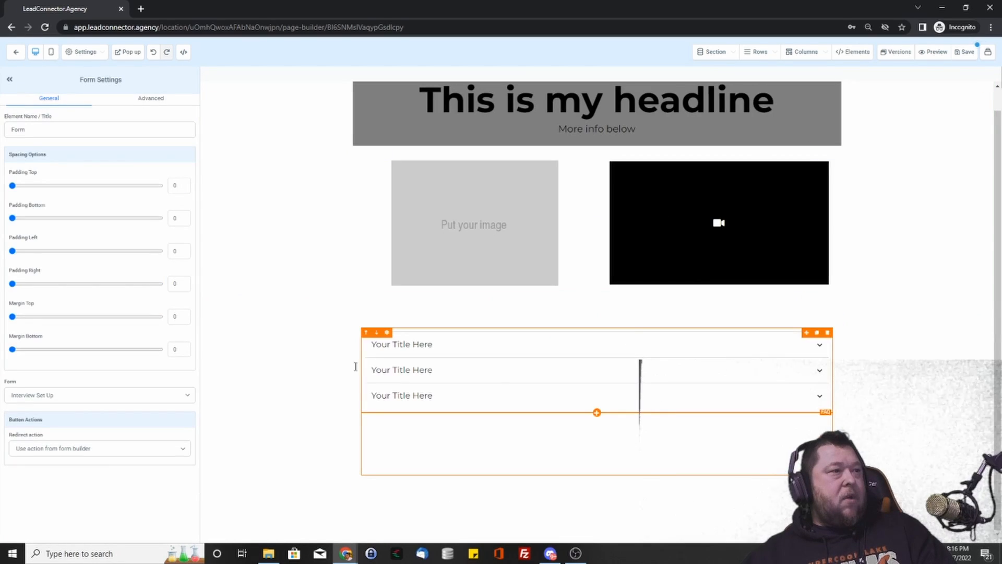
left_click(324, 367)
scroll(556, 150, "down", 5)
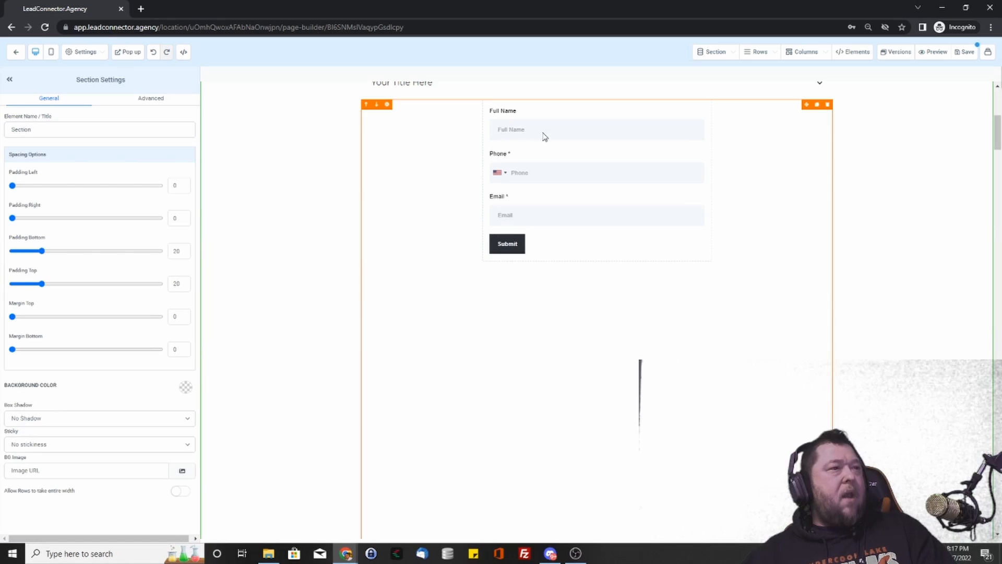
scroll(593, 340, "up", 3)
left_click(644, 231)
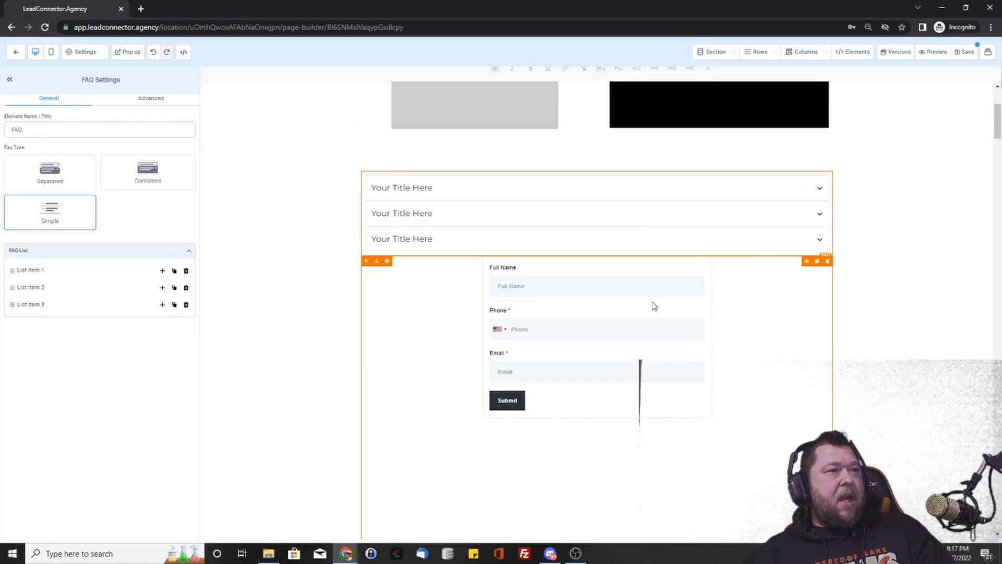
left_click(655, 307)
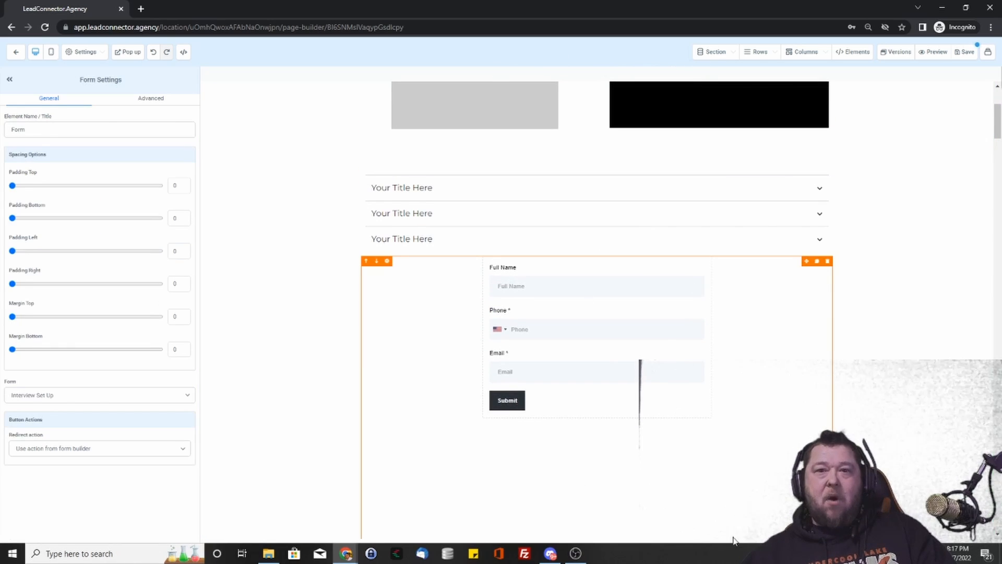
scroll(606, 360, "down", 5)
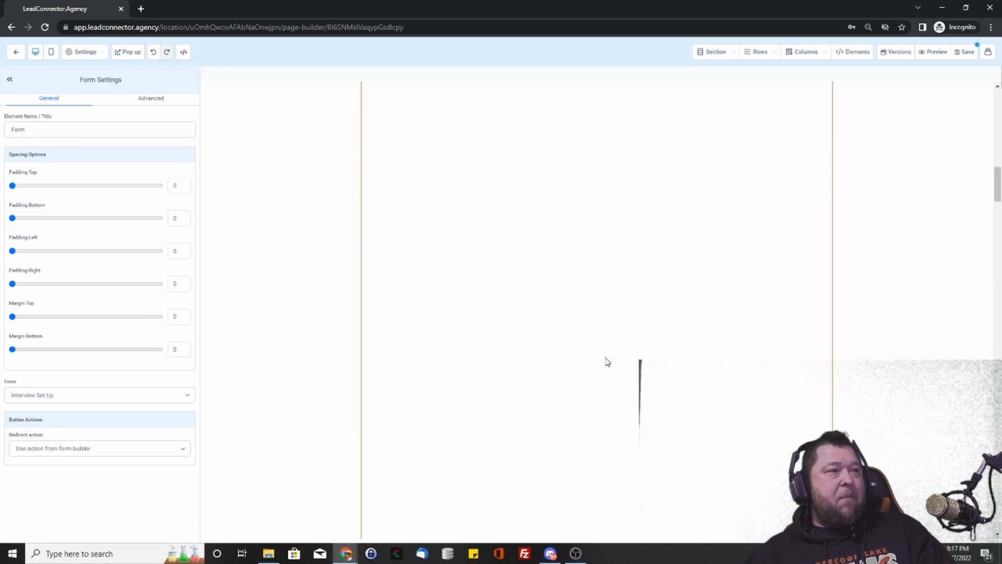
scroll(604, 362, "up", 7)
scroll(648, 217, "up", 2)
scroll(695, 221, "down", 4)
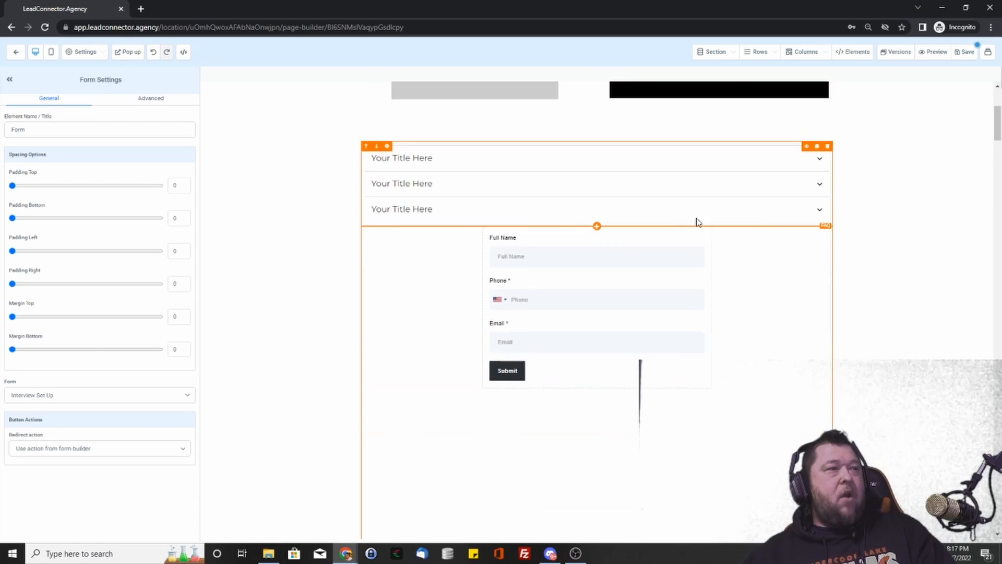
left_click(829, 232)
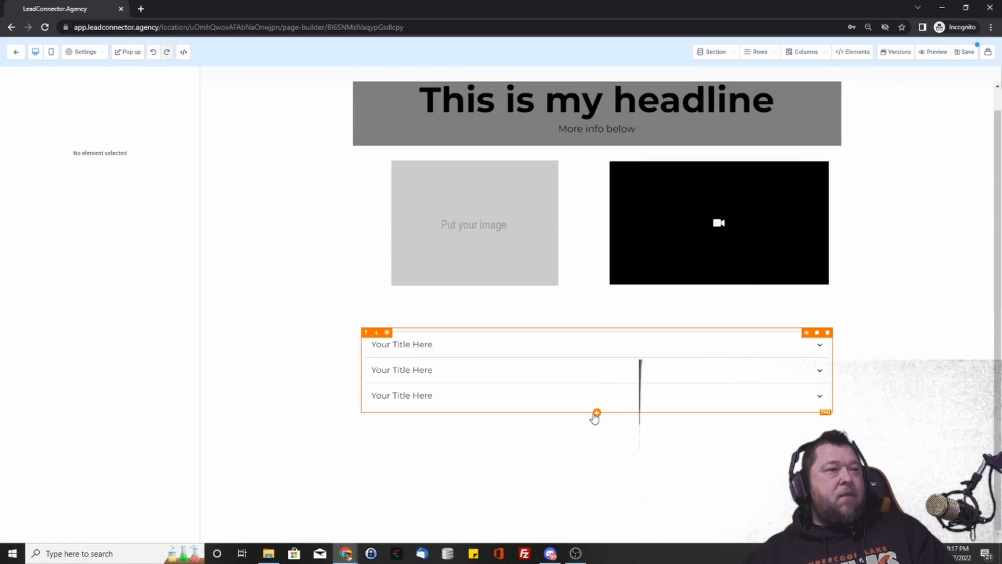
- Add a Customer Testimonials reviews widget below the FAQ, then delete it
left_click(597, 413)
scroll(884, 414, "down", 2)
scroll(859, 399, "up", 1)
scroll(866, 405, "down", 2)
scroll(899, 365, "up", 1)
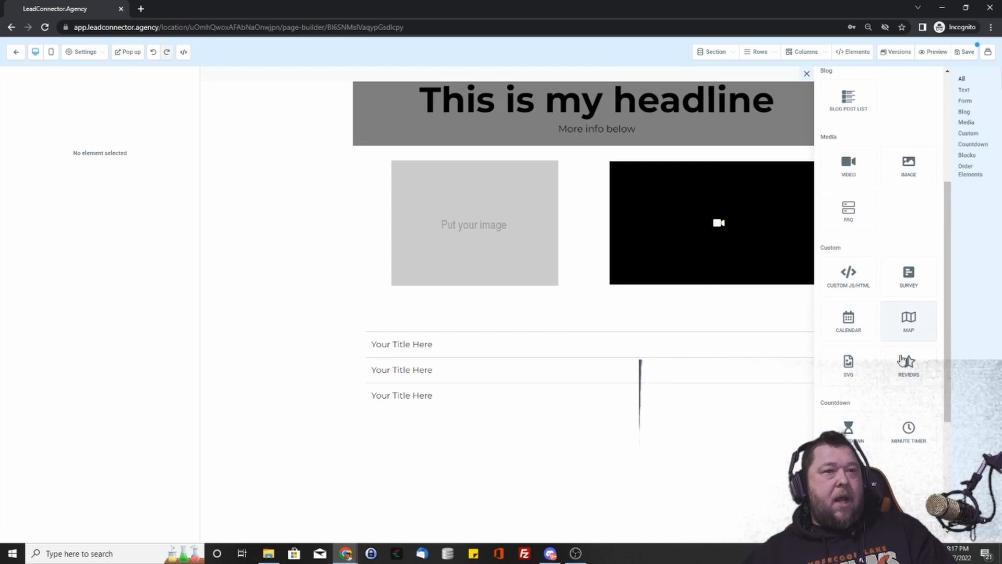
left_click(907, 366)
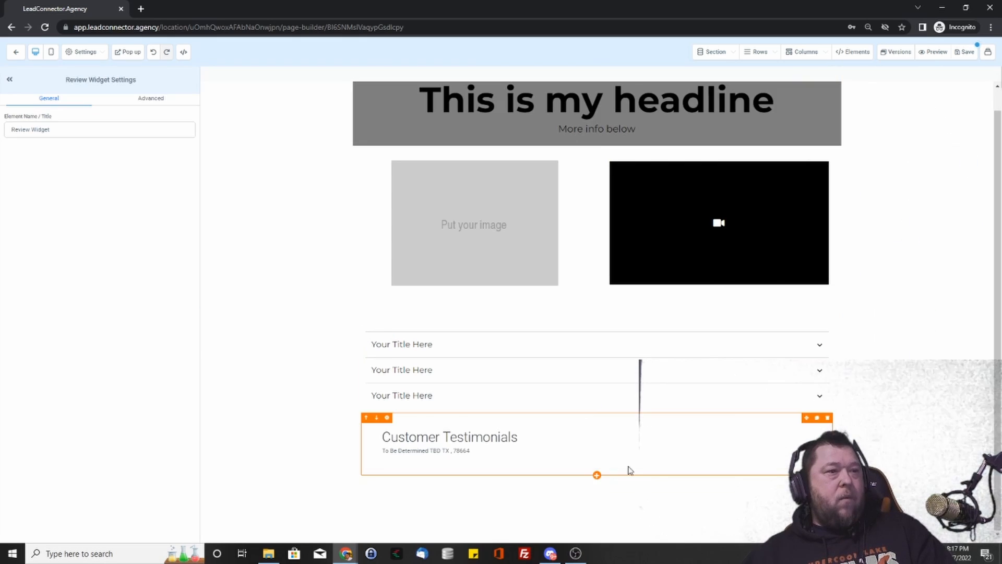
left_click(828, 418)
left_click(596, 431)
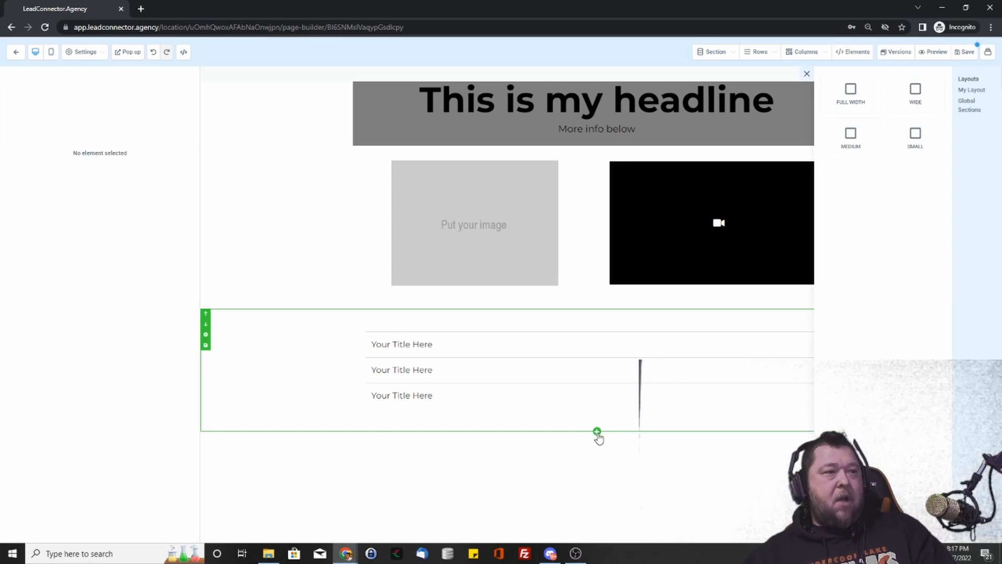
- Add a countdown timer below the FAQ and toggle its desktop visibility off and back on
left_click(597, 396)
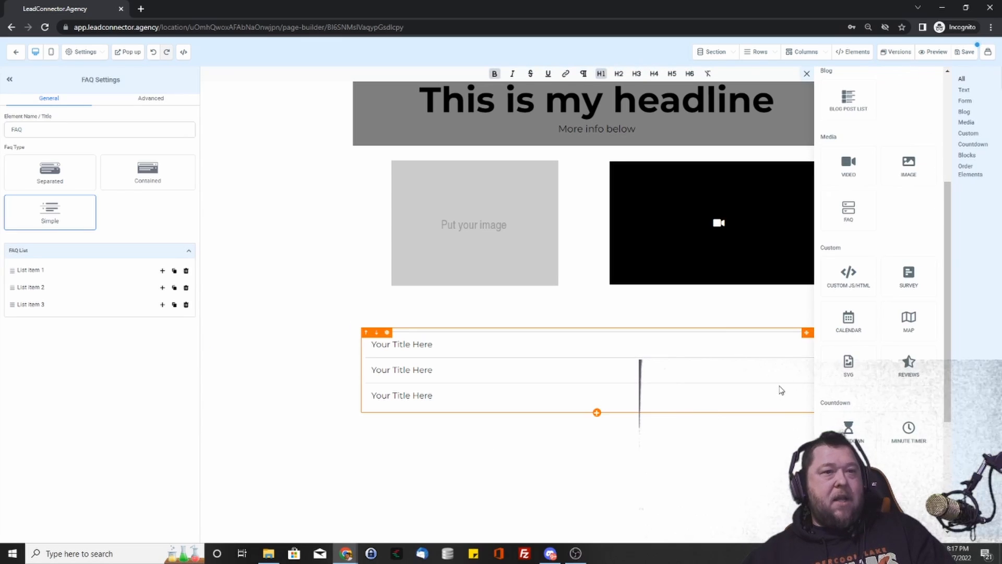
scroll(877, 313, "down", 2)
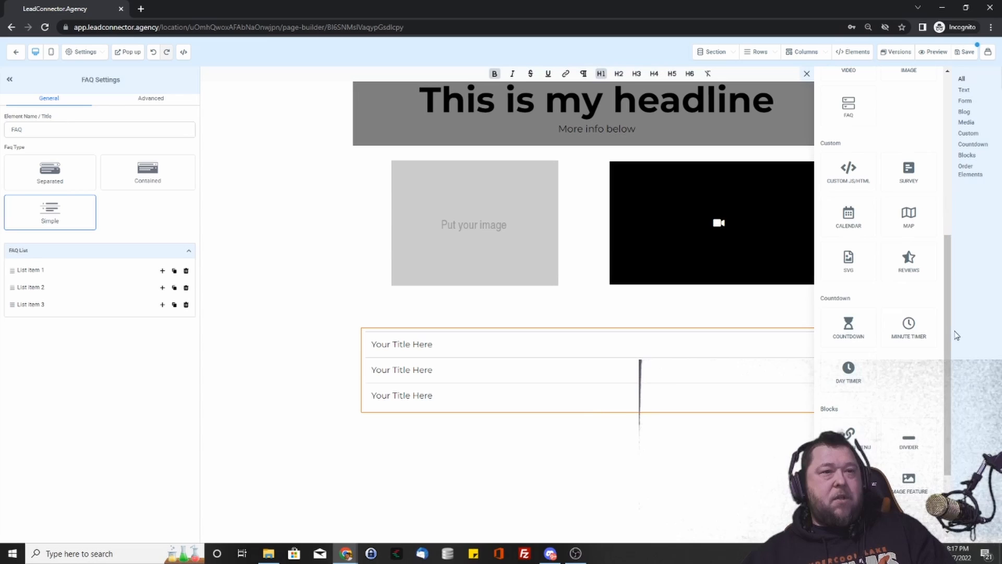
left_click(849, 331)
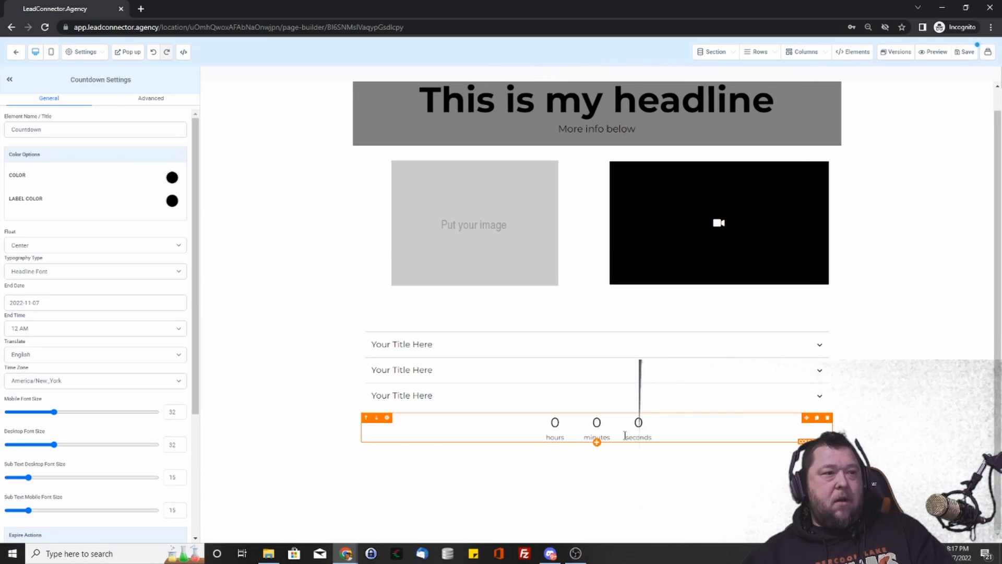
scroll(80, 285, "down", 3)
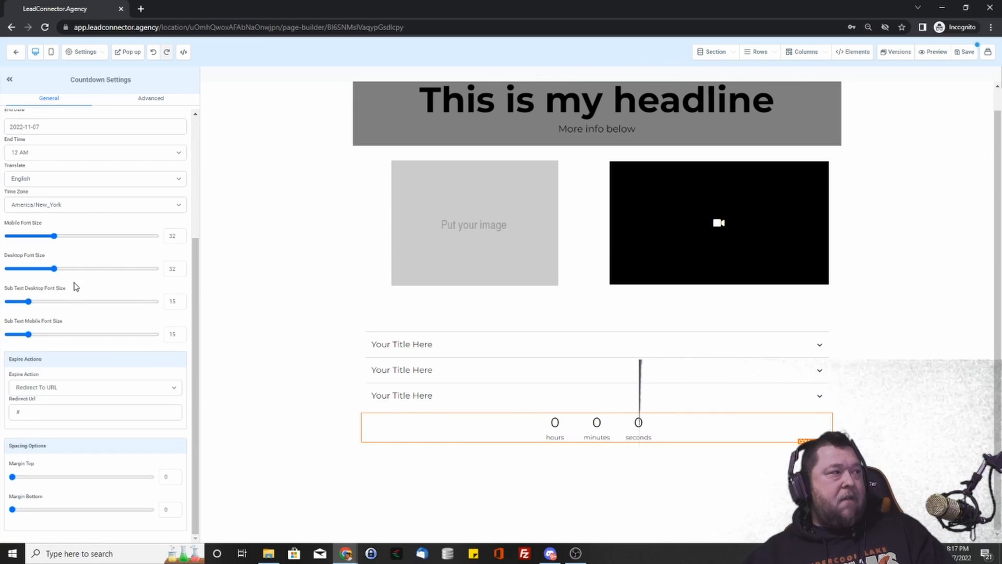
scroll(57, 379, "up", 3)
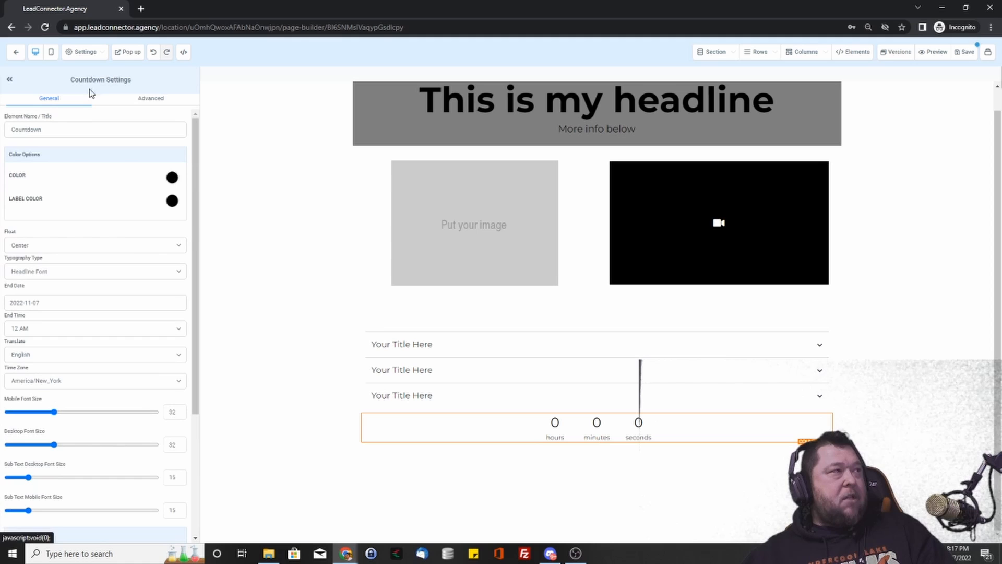
left_click(154, 104)
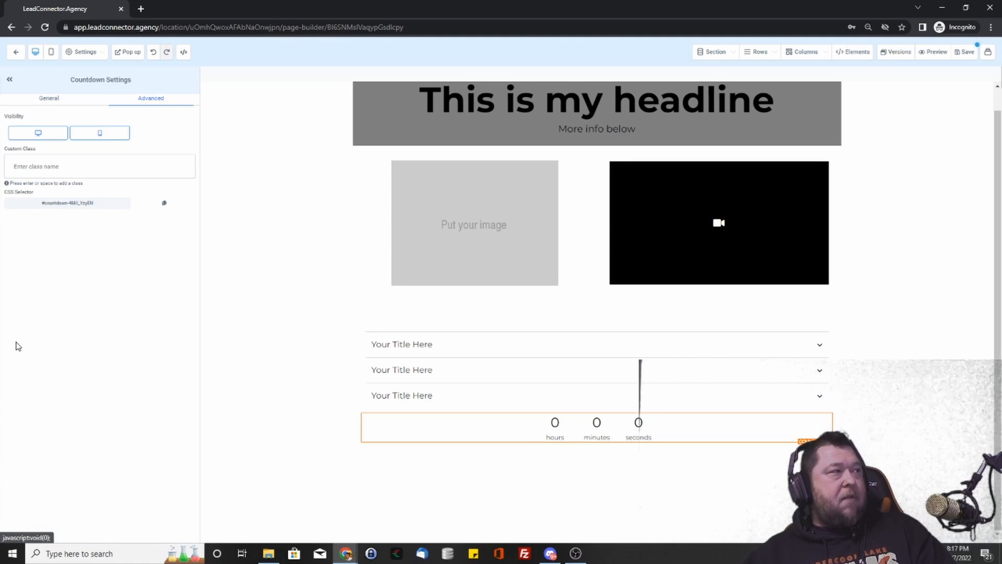
left_click(40, 134)
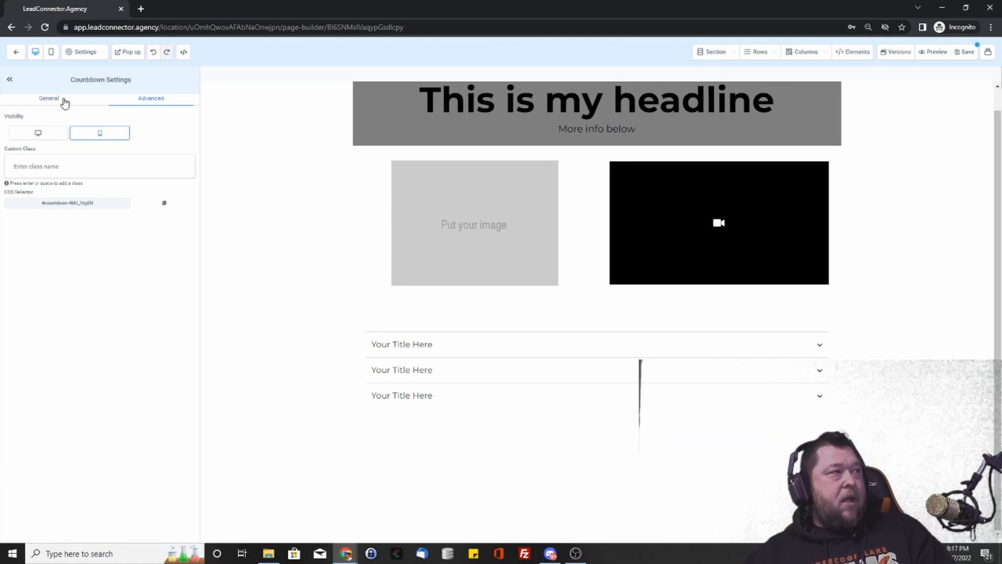
left_click(49, 134)
left_click(49, 99)
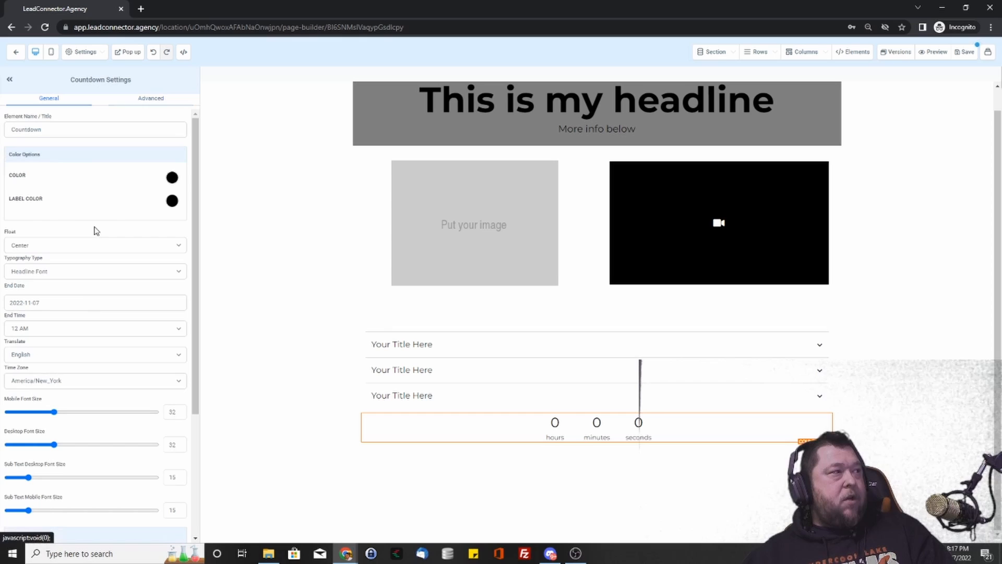
- Set the countdown end date to 2022-12-01, then delete the timer
left_click(55, 303)
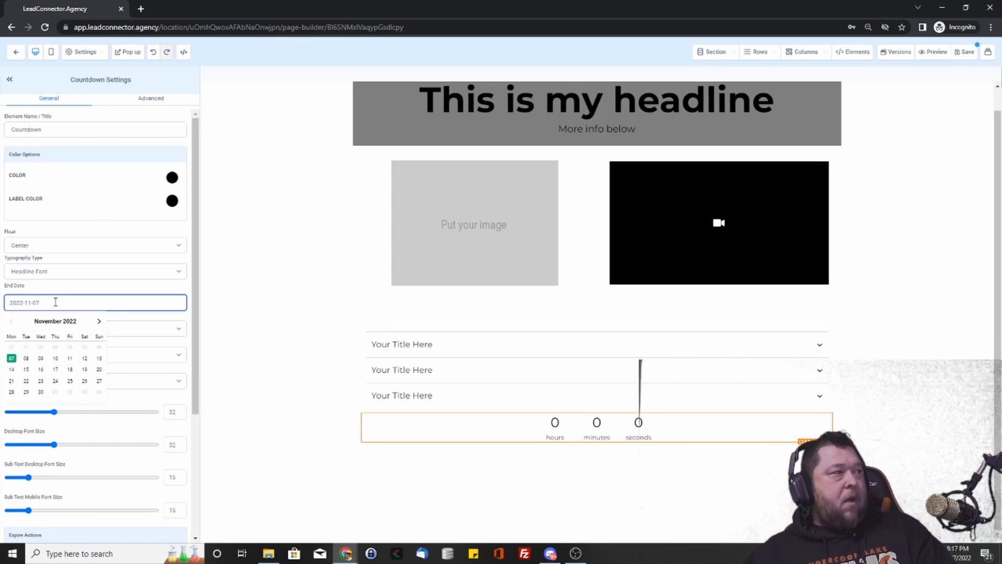
left_click(99, 321)
left_click(99, 321)
left_click(11, 321)
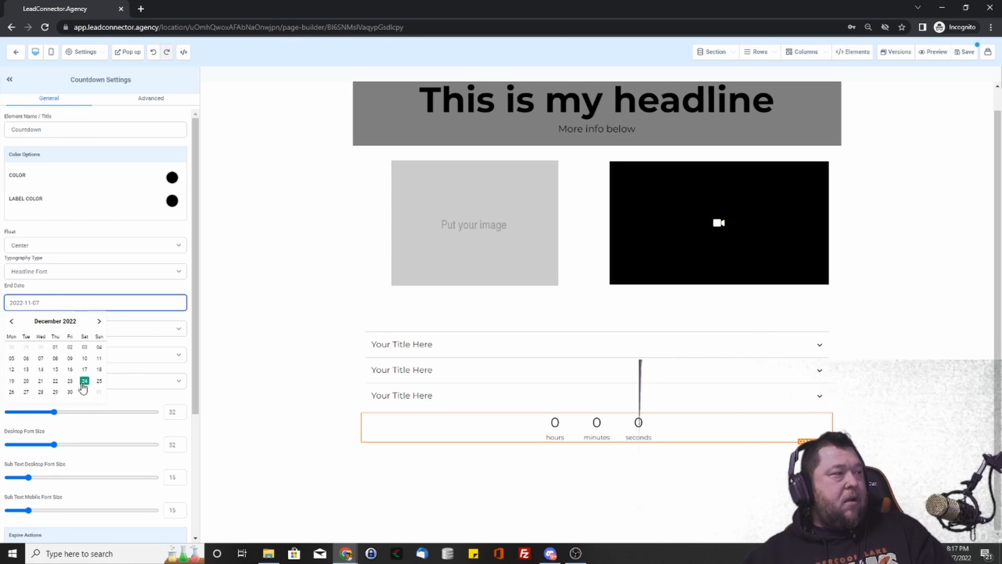
left_click(55, 346)
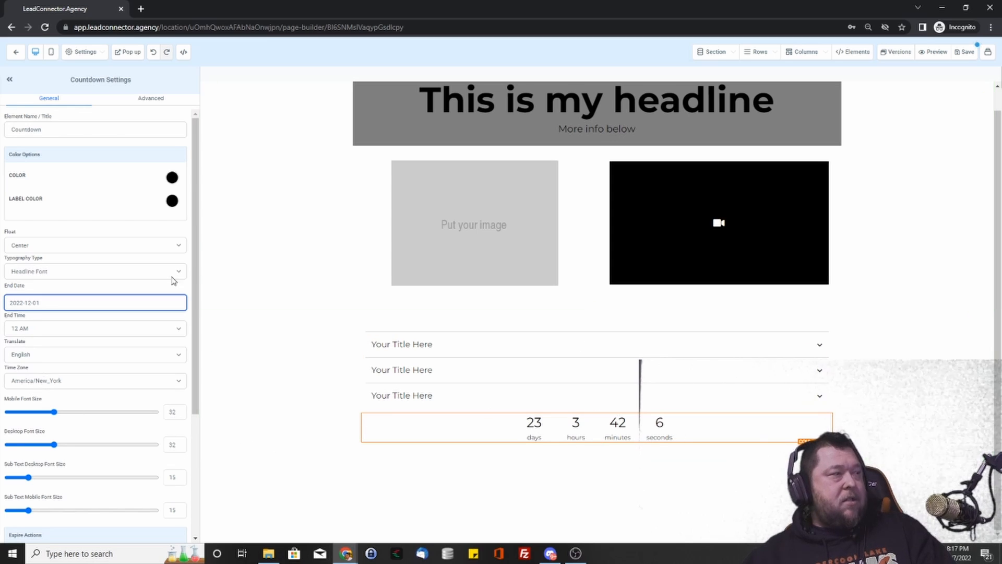
scroll(49, 293, "down", 2)
scroll(85, 282, "up", 2)
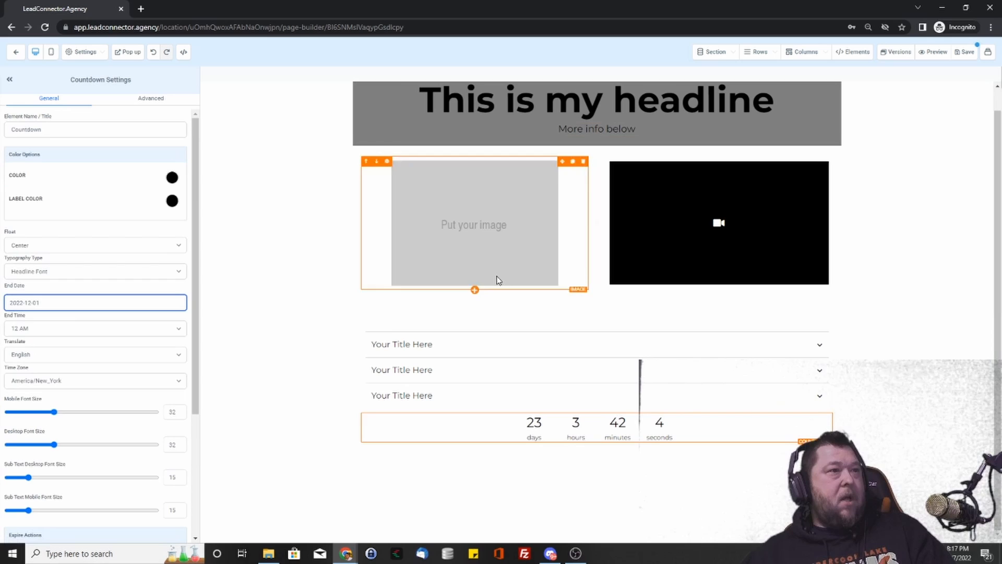
left_click(826, 417)
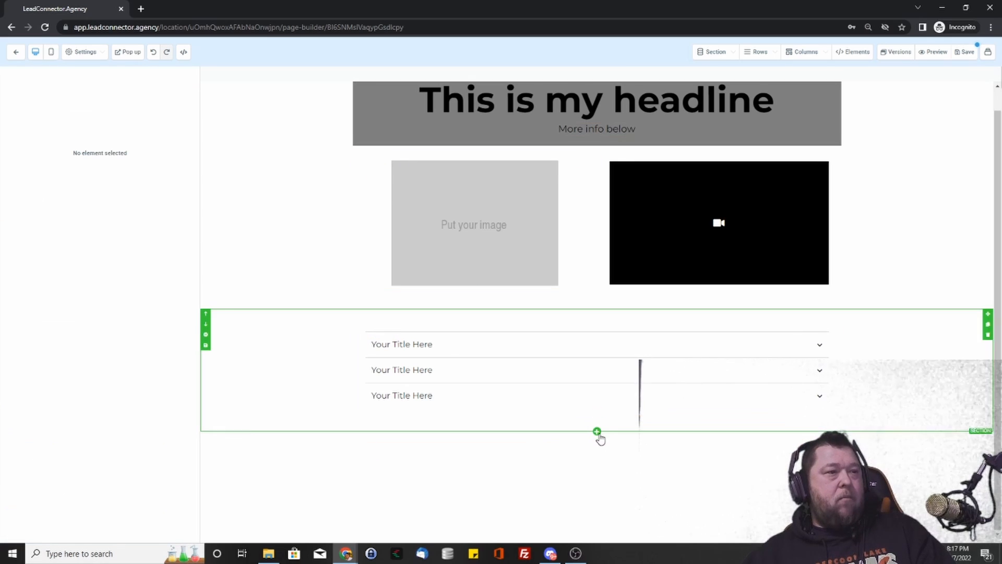
- Add a navigation menu below the FAQ
left_click(598, 418)
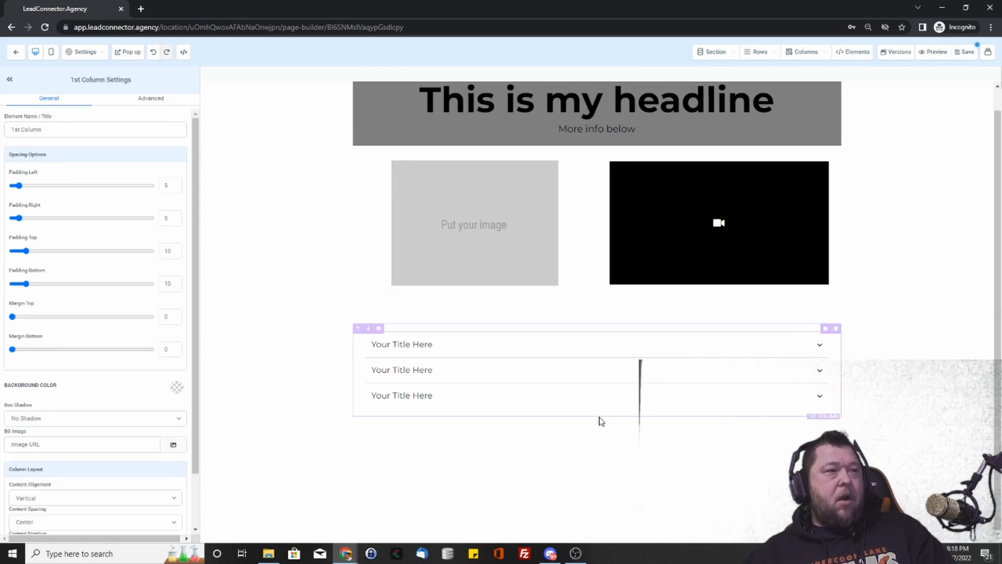
left_click(597, 413)
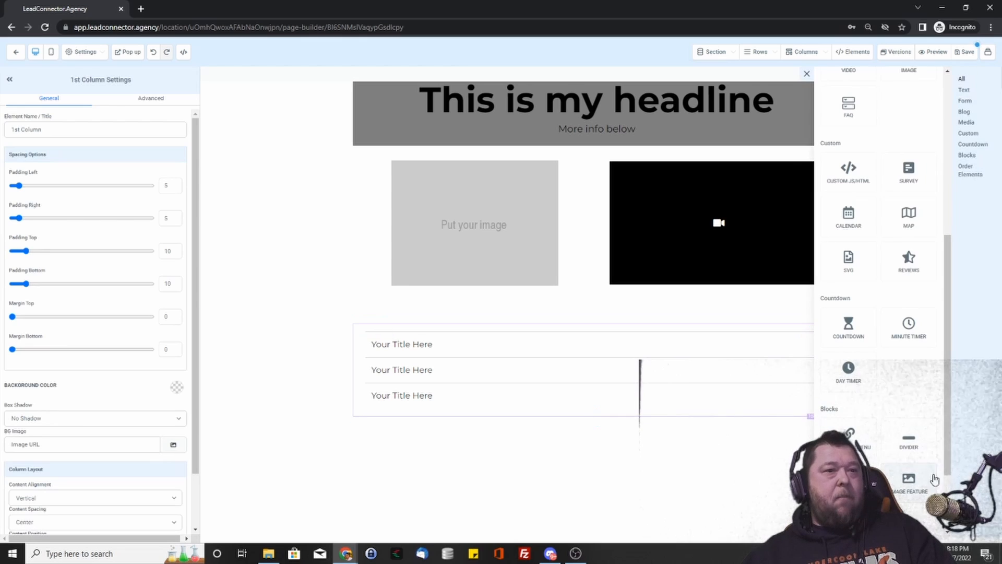
scroll(879, 431, "down", 2)
left_click(865, 354)
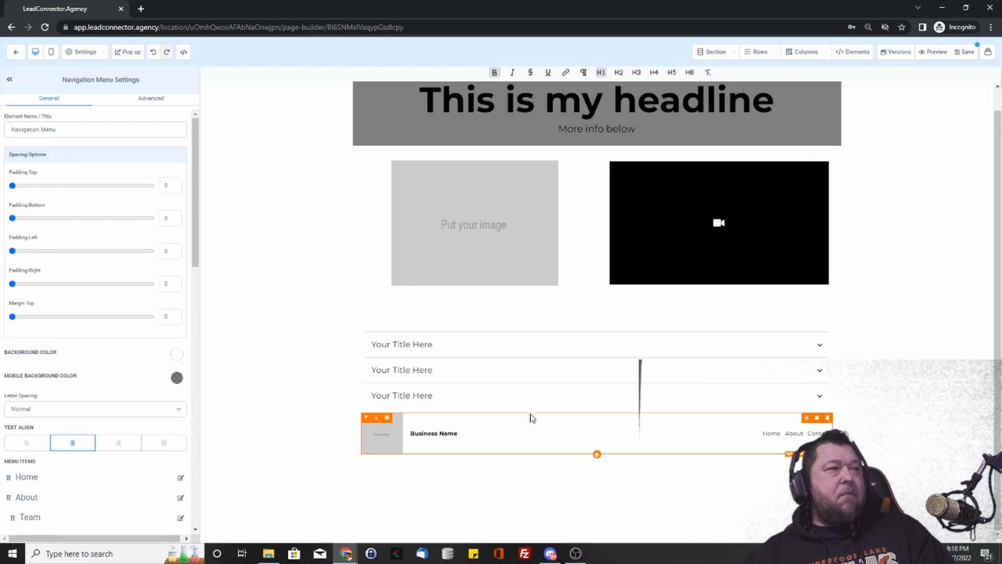
scroll(78, 360, "down", 4)
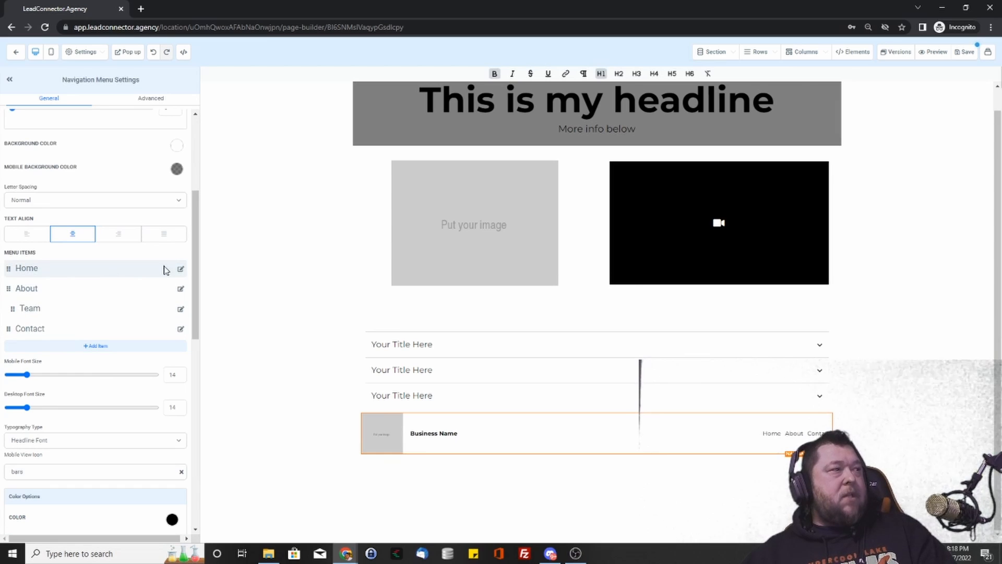
- Point the Home link to the Offer funnel step, dismiss it, and delete the menu
left_click(180, 270)
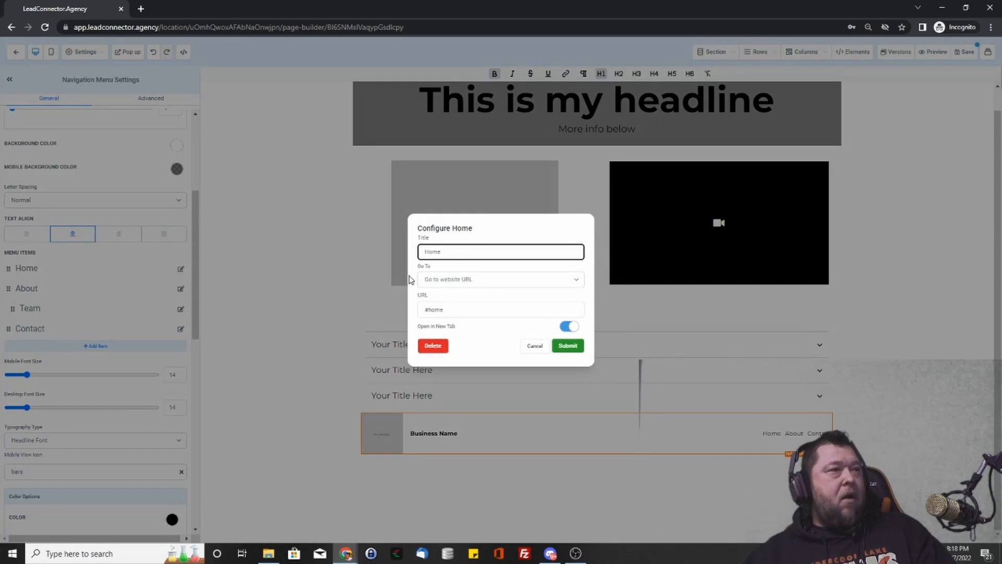
left_click(468, 279)
left_click(453, 306)
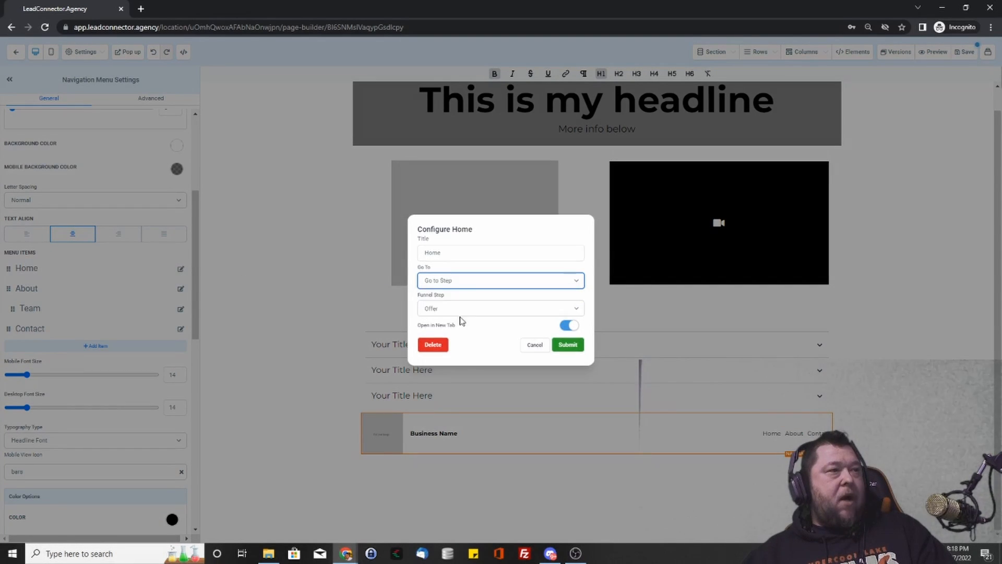
left_click(461, 310)
left_click(458, 319)
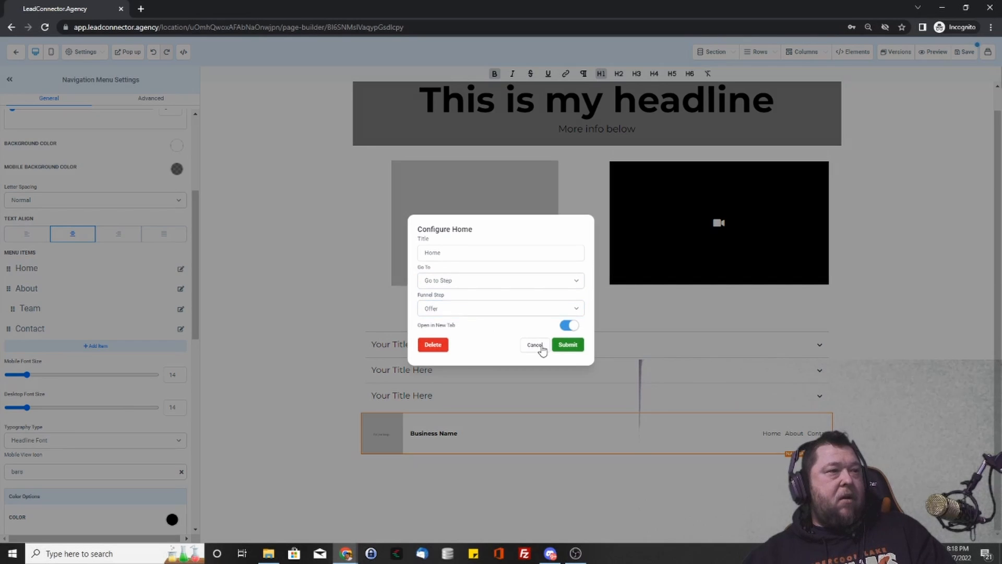
left_click(535, 345)
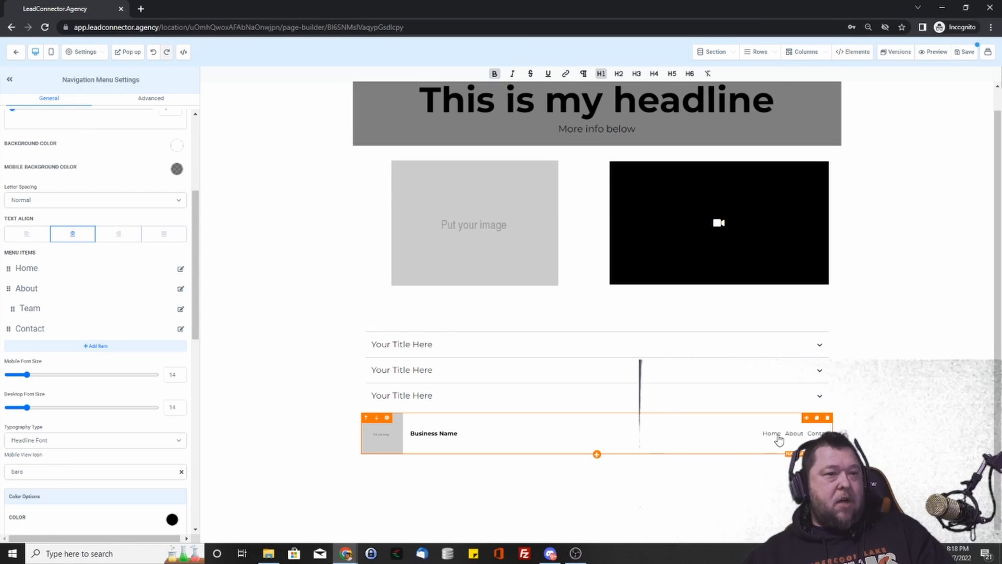
left_click(828, 418)
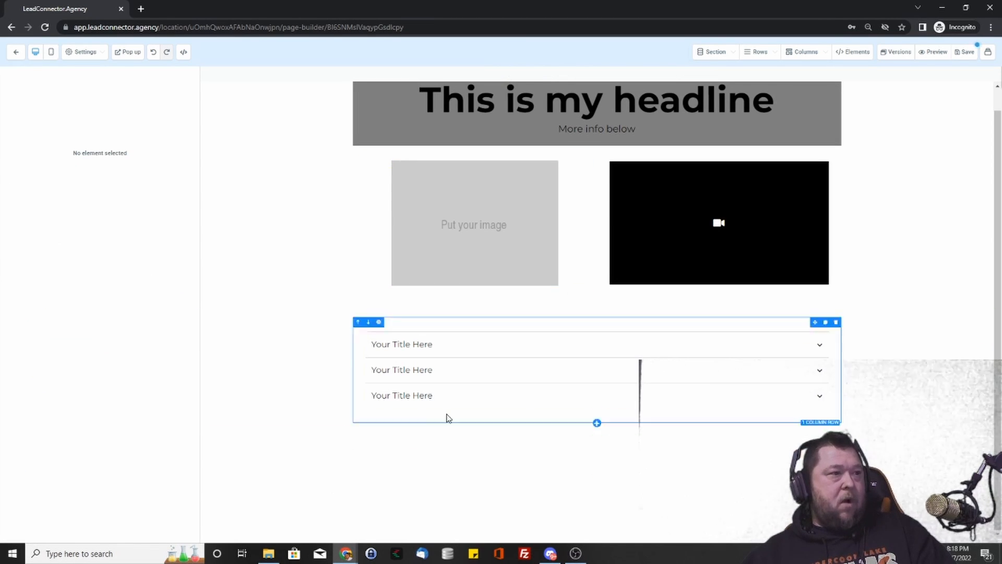
left_click(597, 412)
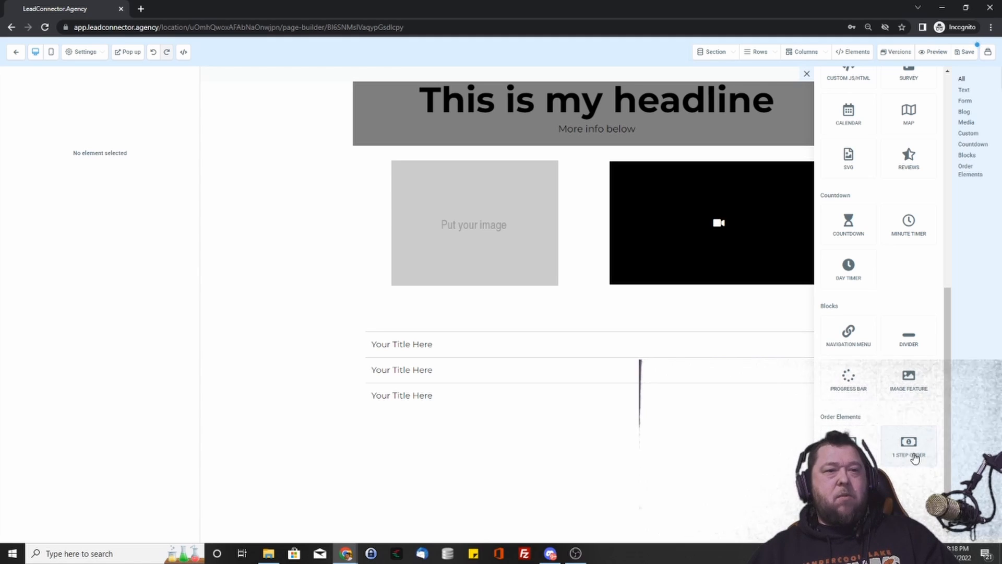
left_click_drag(915, 457, 619, 465)
scroll(575, 361, "down", 3)
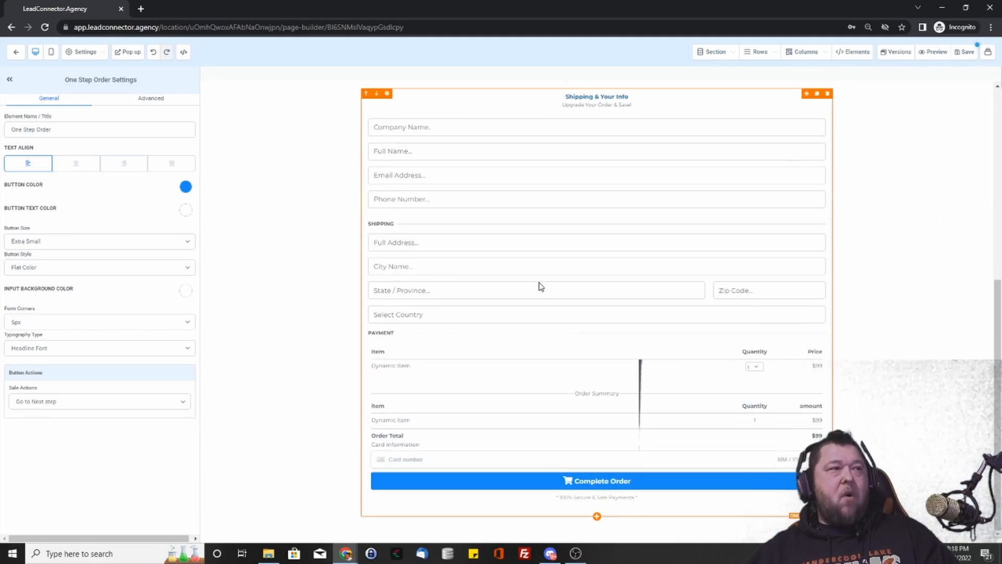
scroll(446, 216, "up", 1)
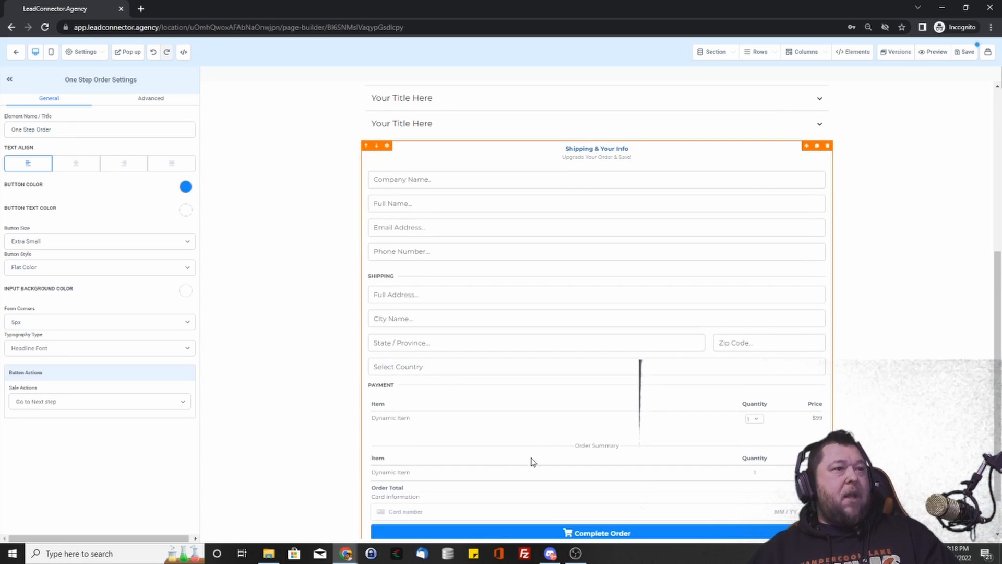
scroll(533, 461, "down", 1)
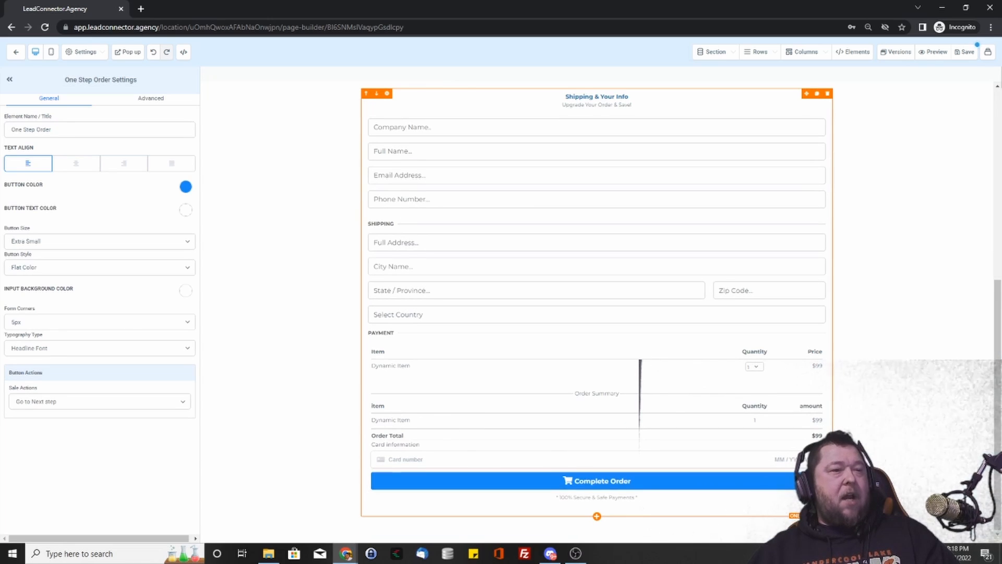
left_click(828, 94)
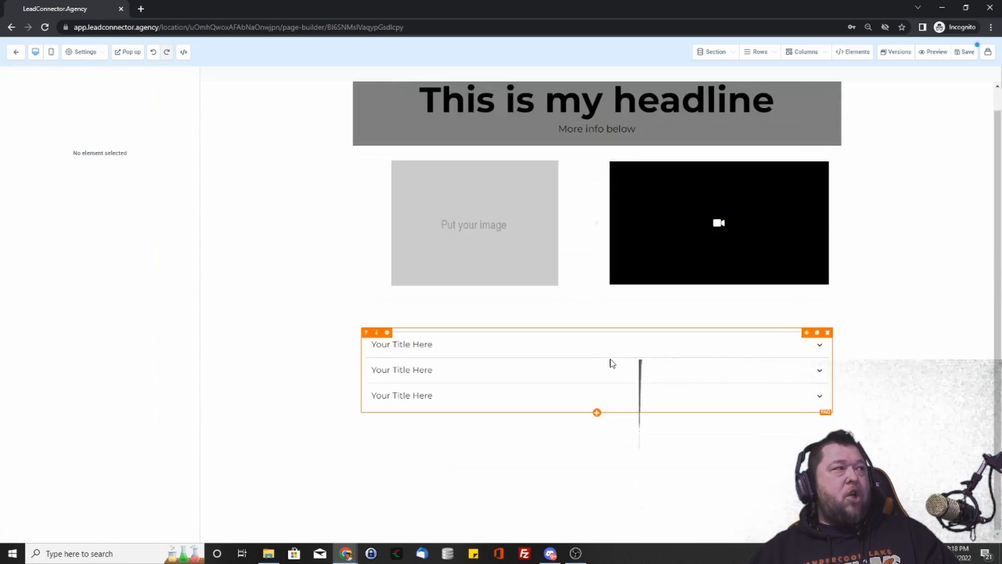
left_click(596, 412)
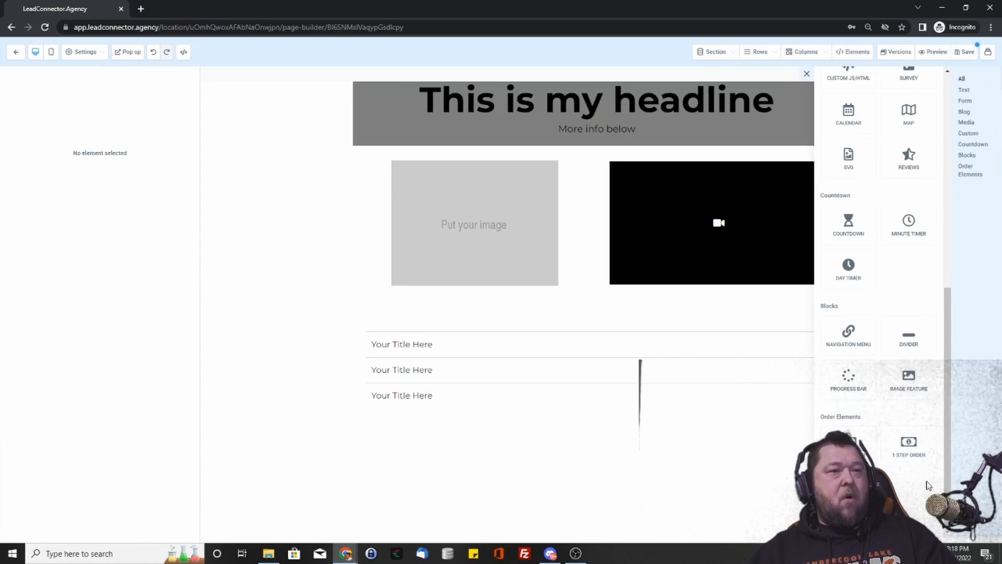
- Place a two-step order form beneath the FAQ accordion
left_click(908, 443)
left_click(876, 347)
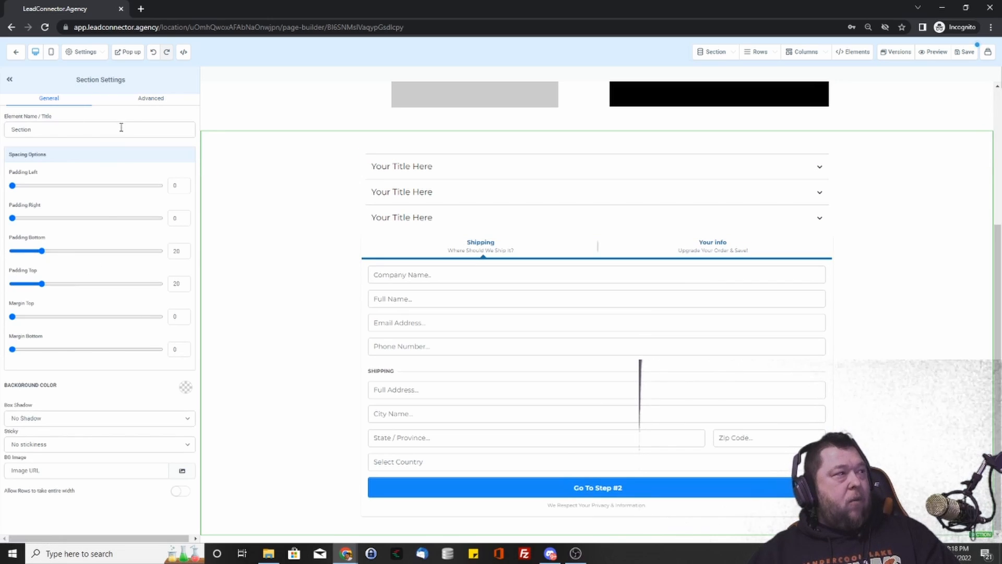
left_click(143, 99)
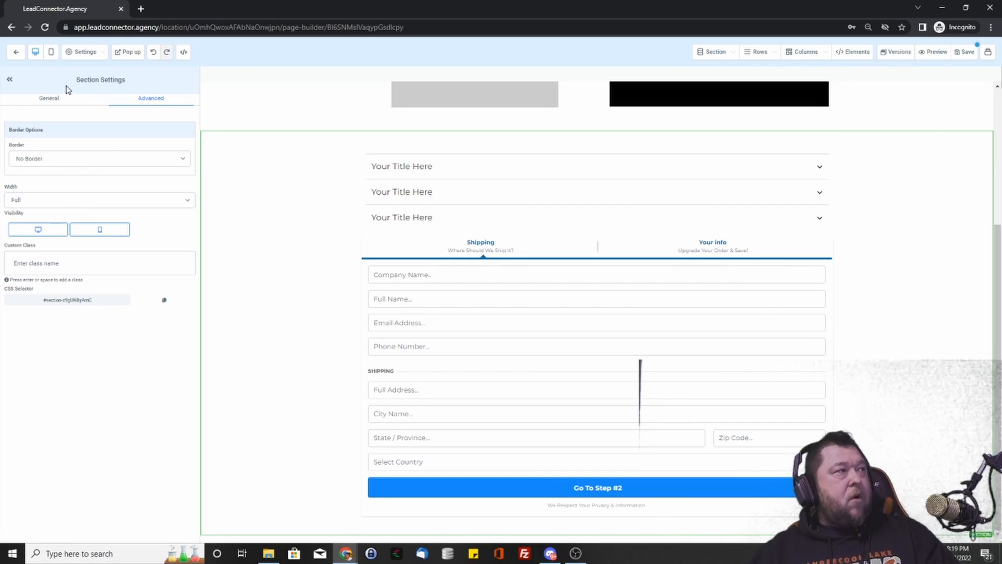
left_click(48, 99)
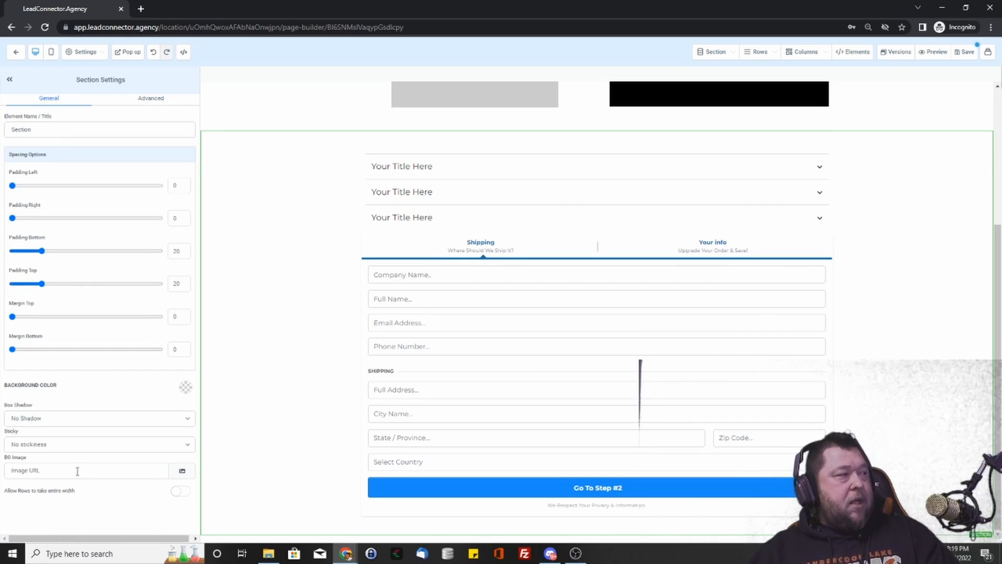
- Keep the form's Extra Small buttons, Flat Color style, Headline Font and Go to Next step action
left_click(394, 321)
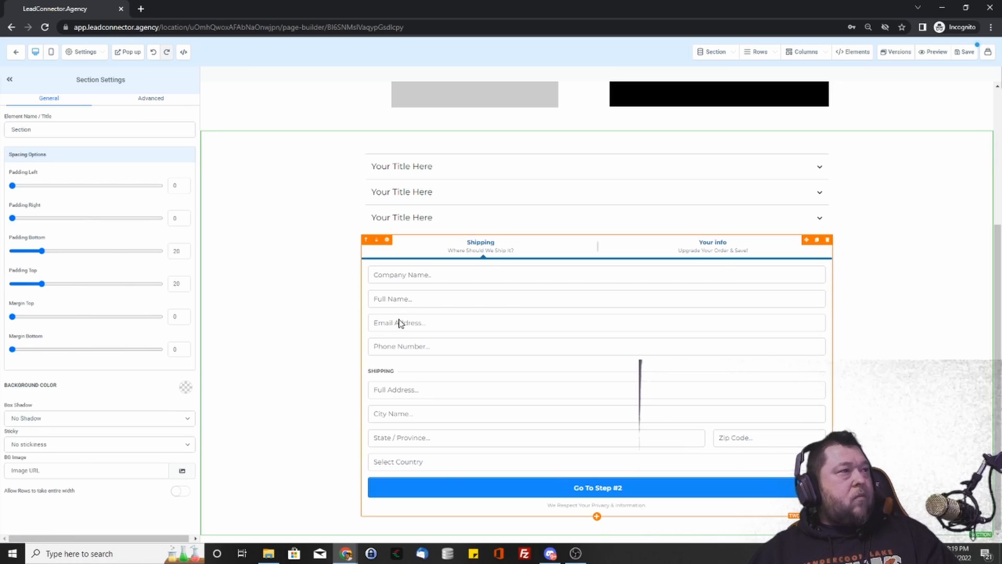
left_click(45, 245)
left_click(54, 233)
left_click(52, 272)
left_click(52, 272)
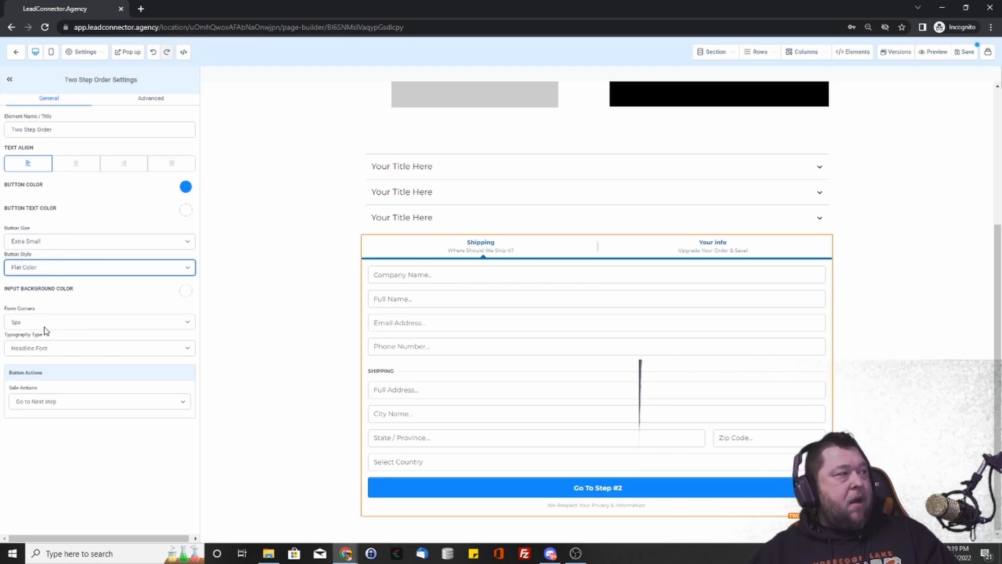
left_click(79, 349)
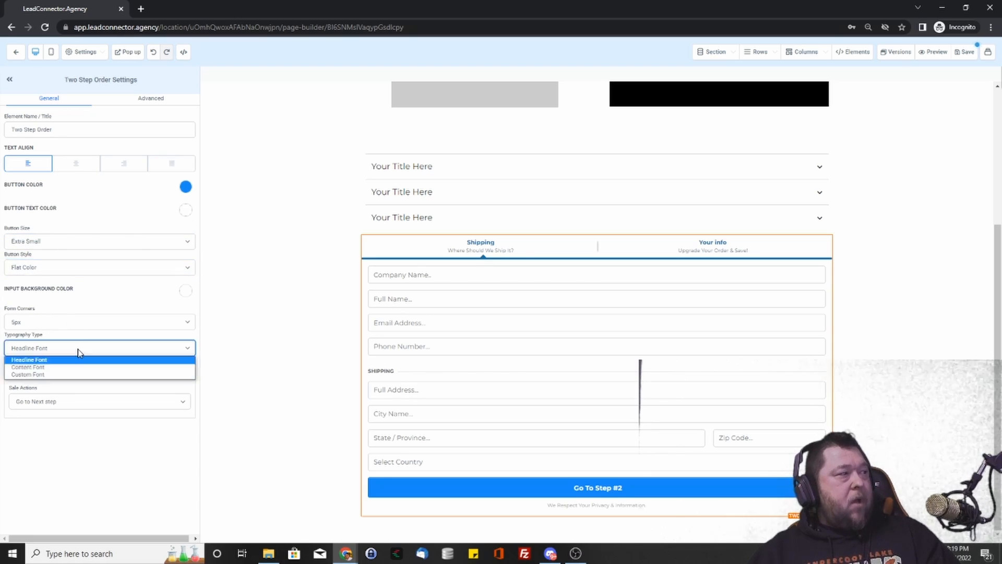
left_click(77, 349)
left_click(76, 402)
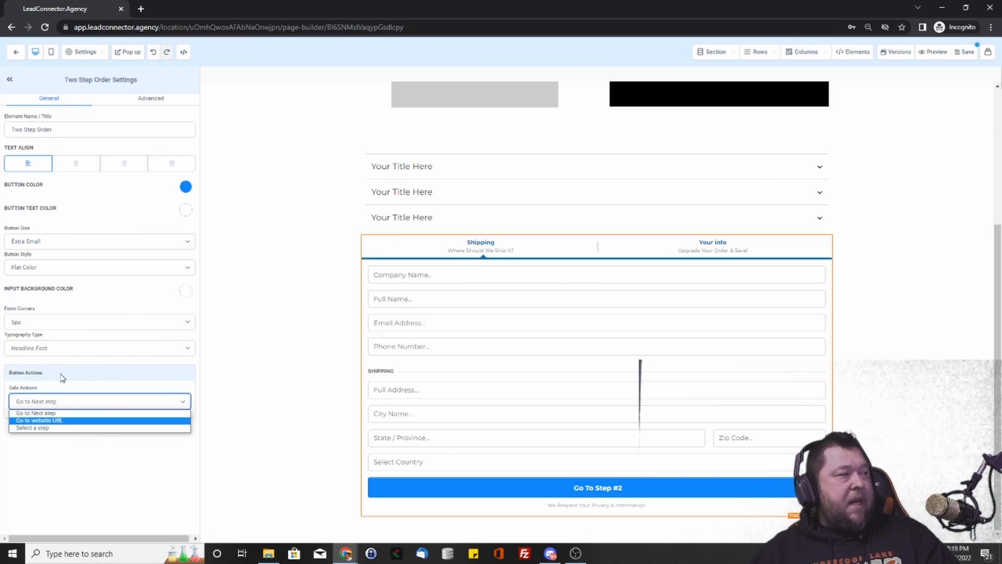
left_click(94, 452)
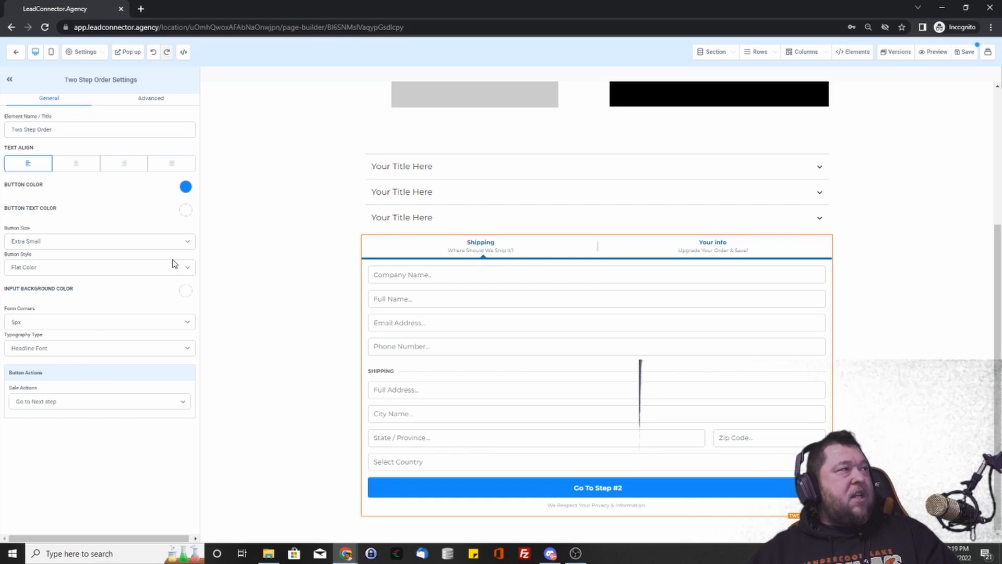
left_click(152, 99)
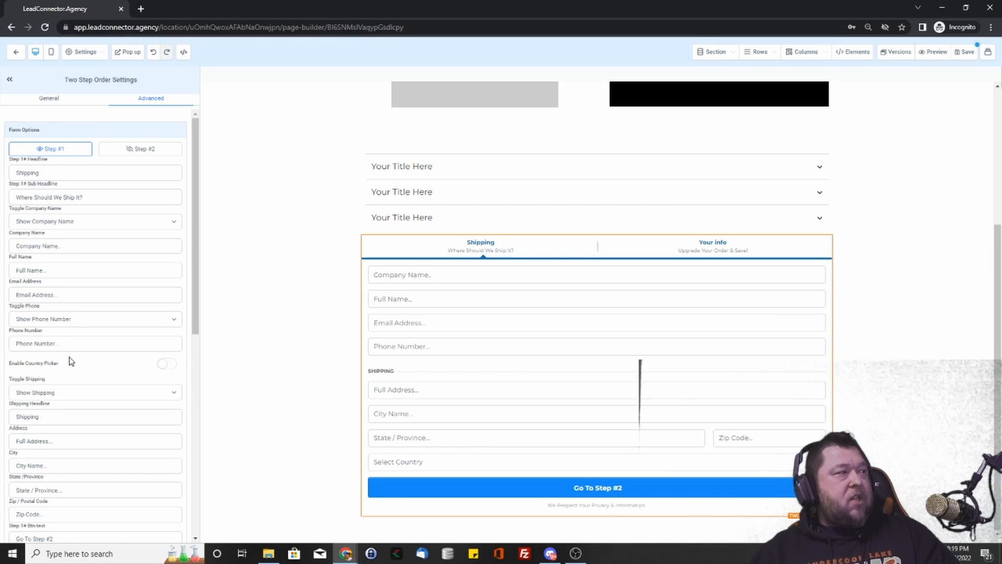
- Enable the country picker and toggle the shipping fields hidden, then shown again
left_click(171, 368)
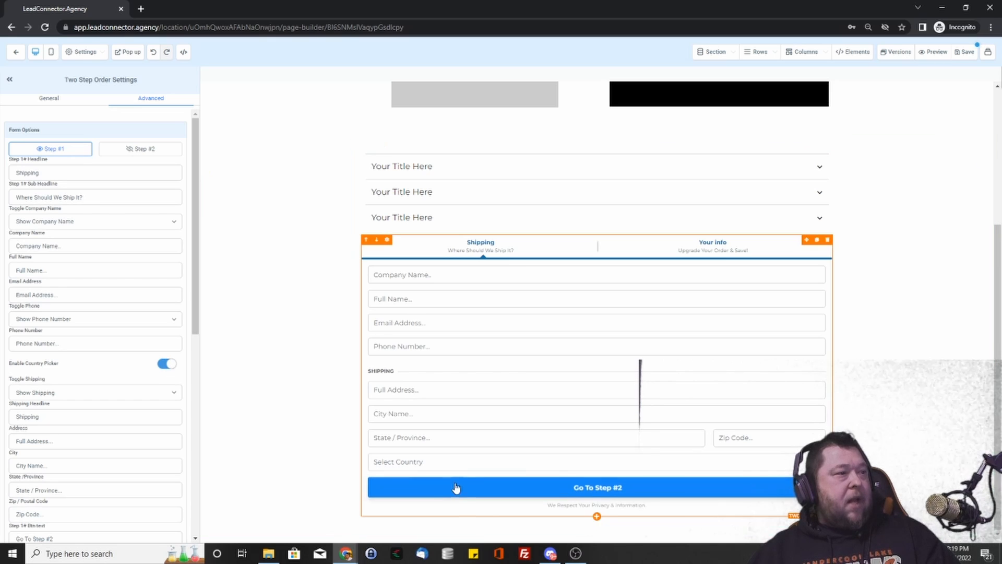
left_click(168, 369)
left_click(168, 369)
left_click(111, 395)
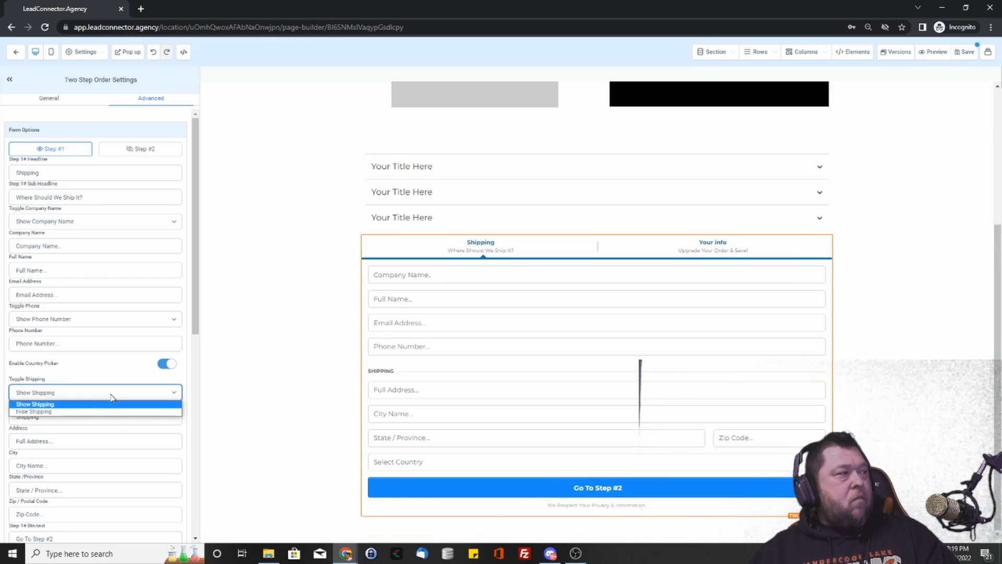
left_click(90, 412)
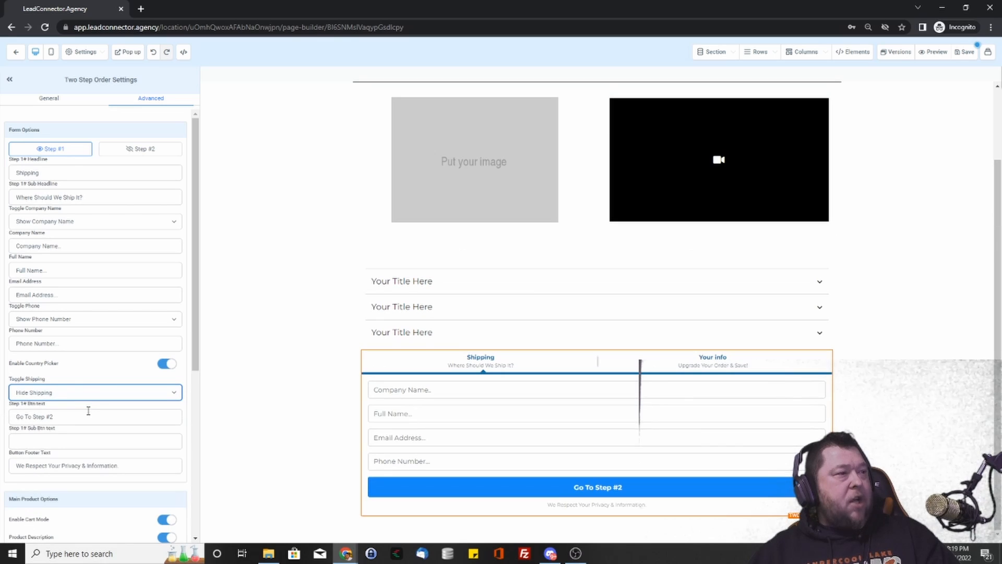
left_click(142, 399)
left_click(98, 405)
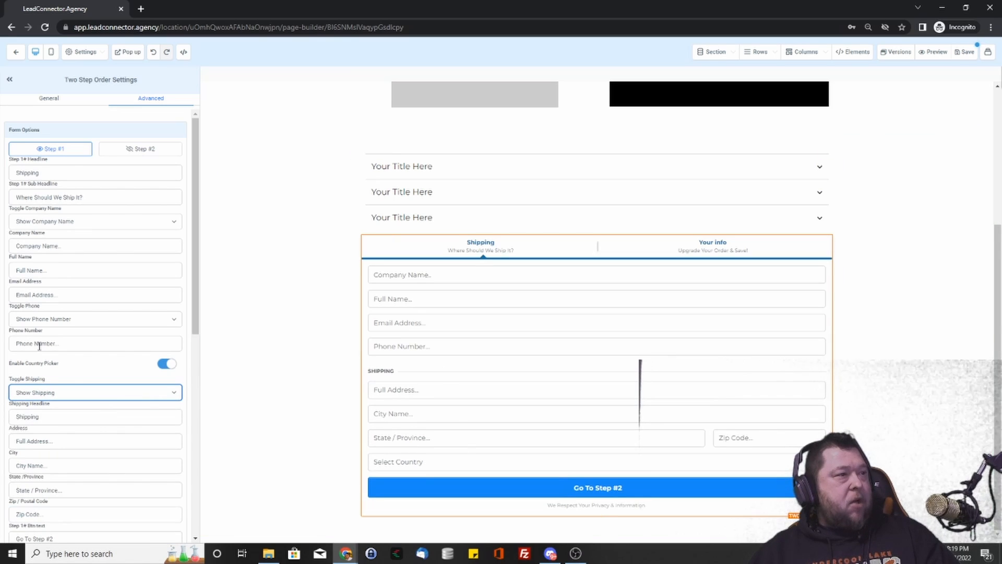
- Try an order bump with a bump product, turn it off, and move to Step #2
scroll(52, 386, "down", 5)
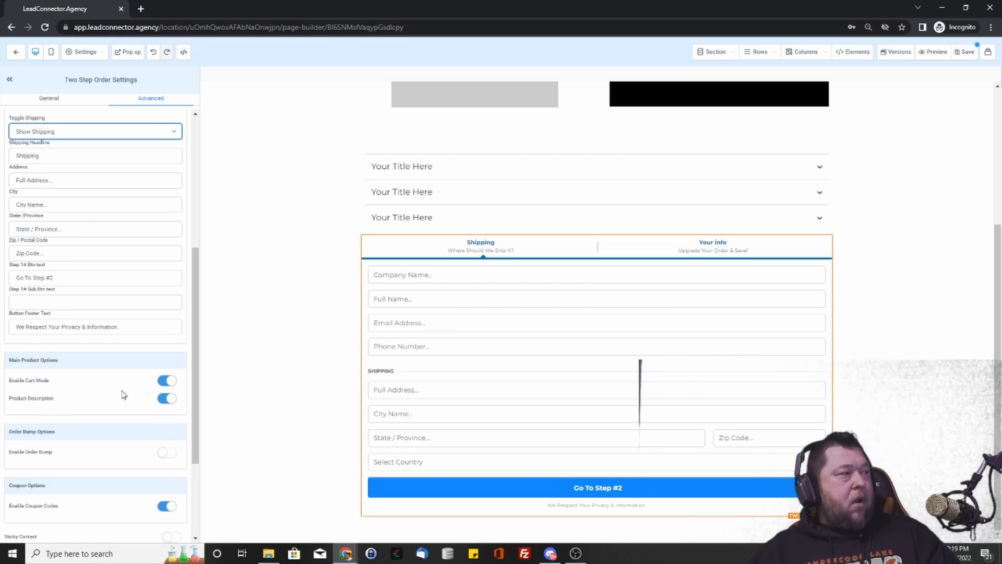
left_click(167, 453)
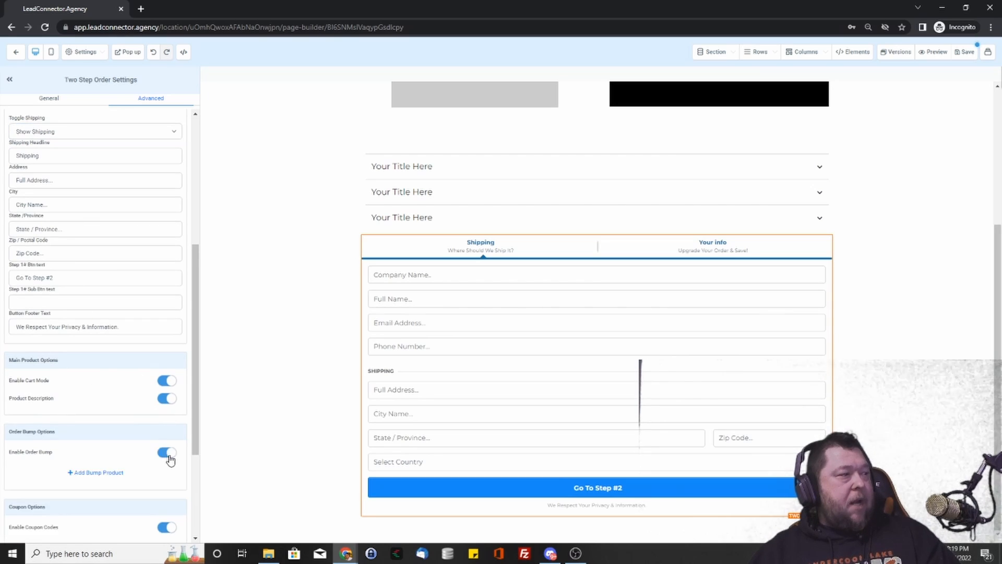
left_click(115, 471)
scroll(112, 433, "down", 4)
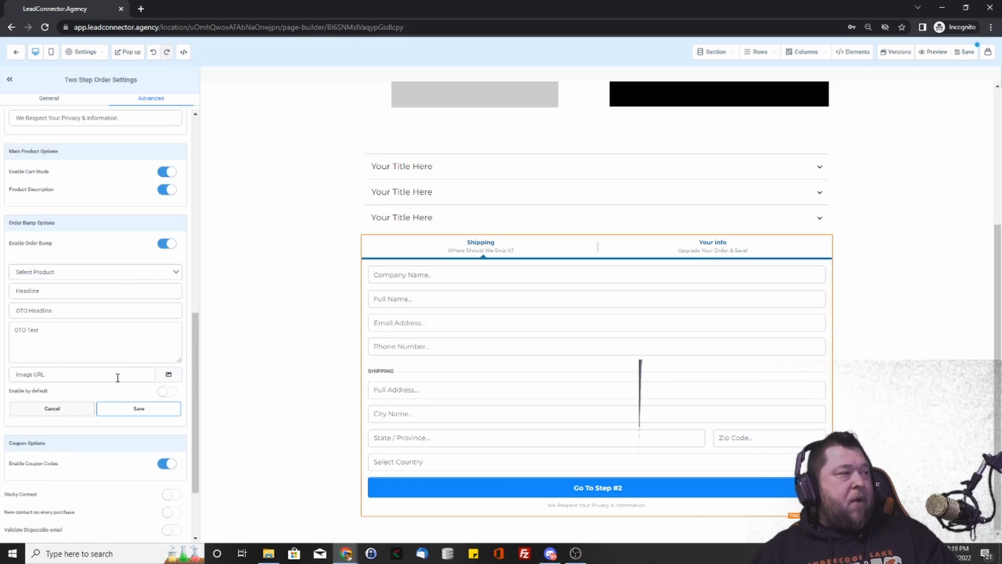
left_click(115, 271)
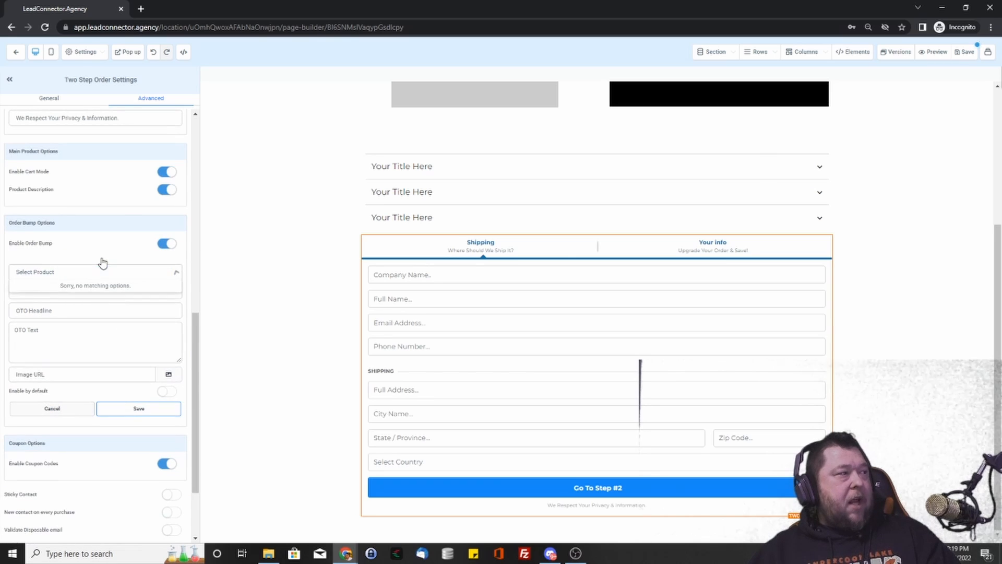
left_click(165, 244)
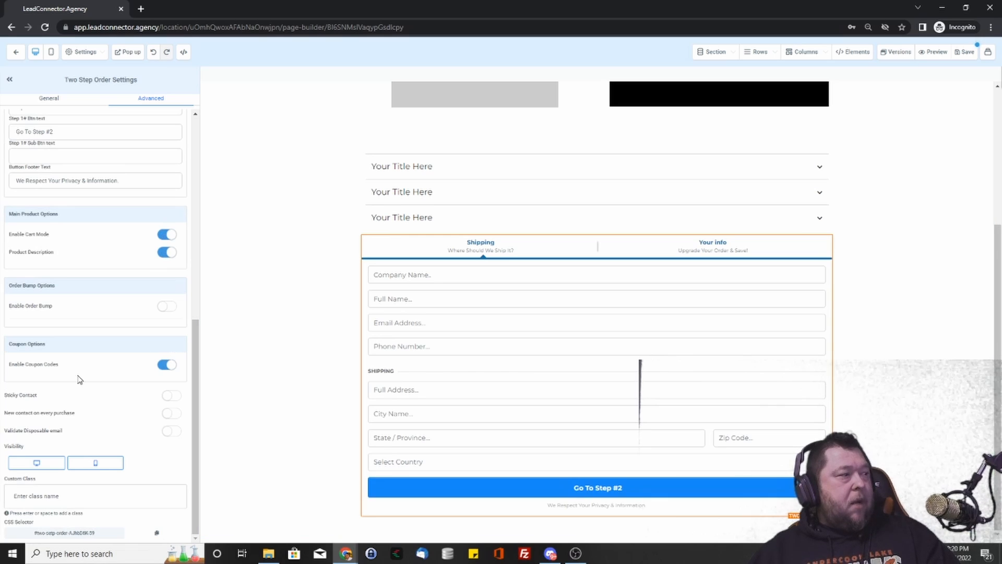
scroll(78, 380, "up", 8)
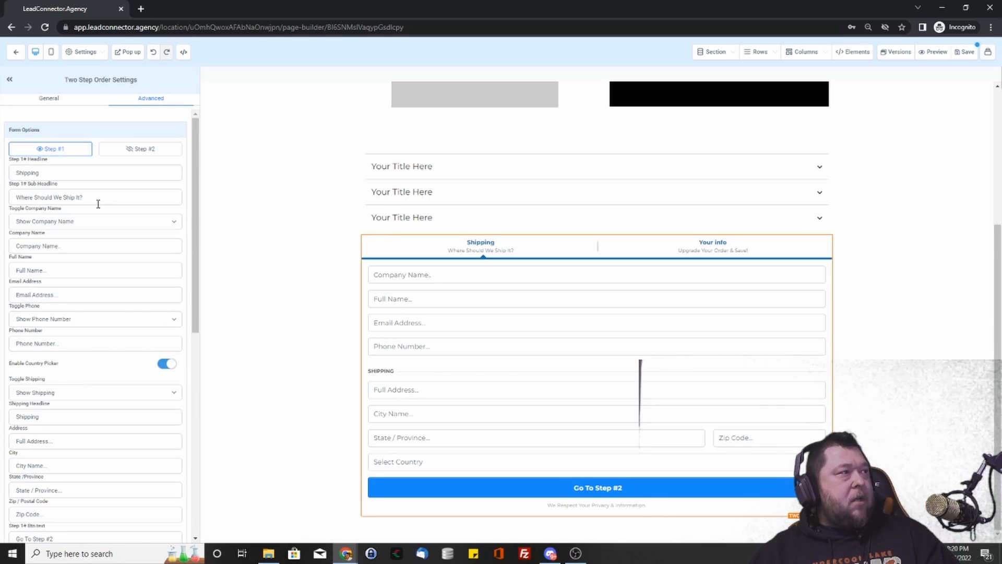
left_click(134, 150)
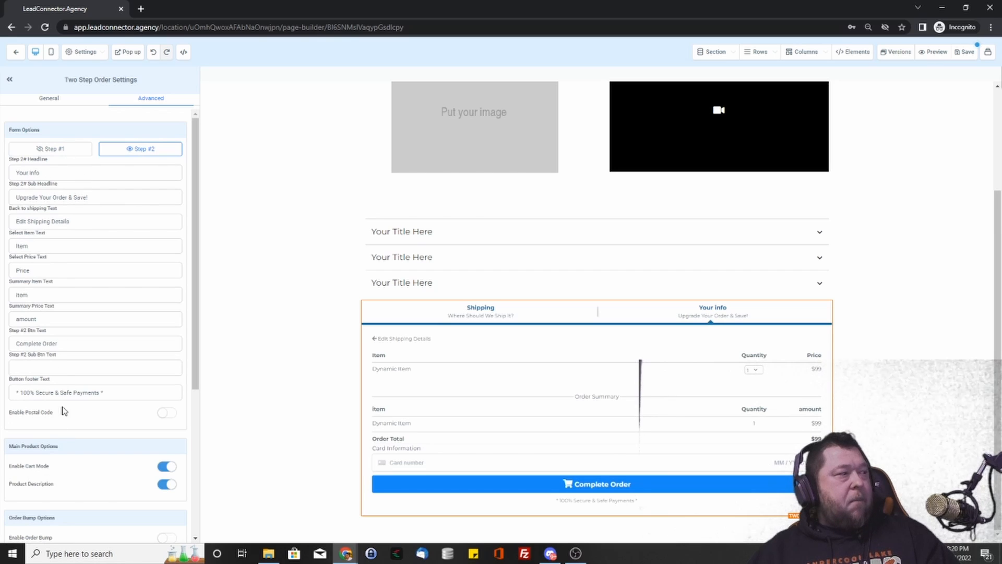
- Toggle Enable Postal Code on and off, then select the section holding the accordion and form
left_click(165, 413)
left_click(165, 414)
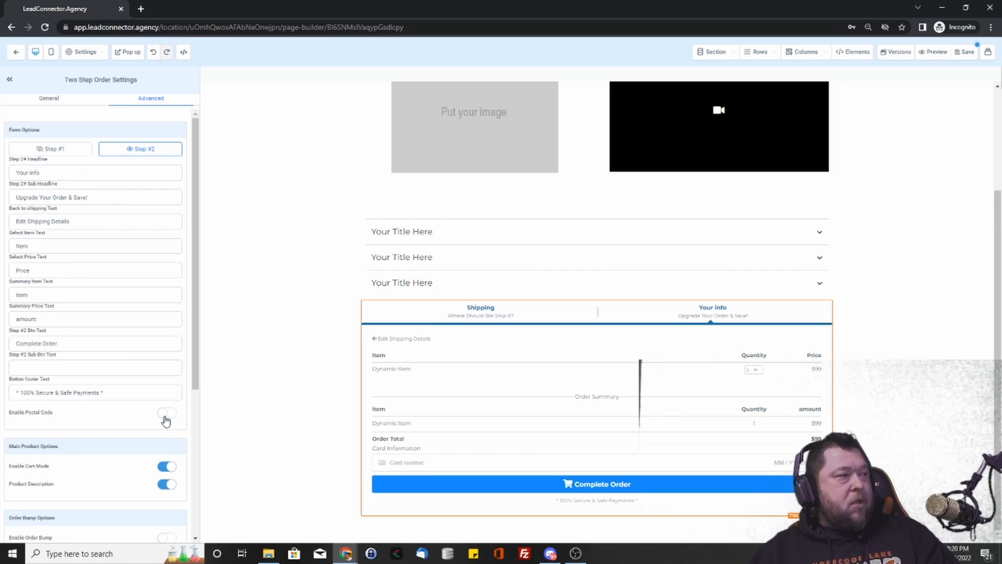
scroll(127, 432, "down", 5)
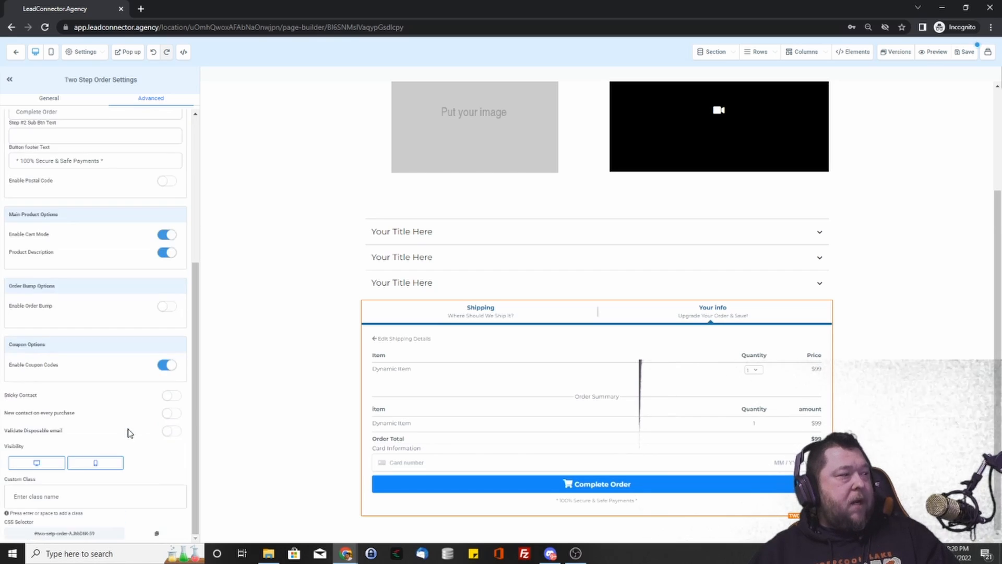
scroll(123, 414, "up", 5)
scroll(179, 386, "down", 5)
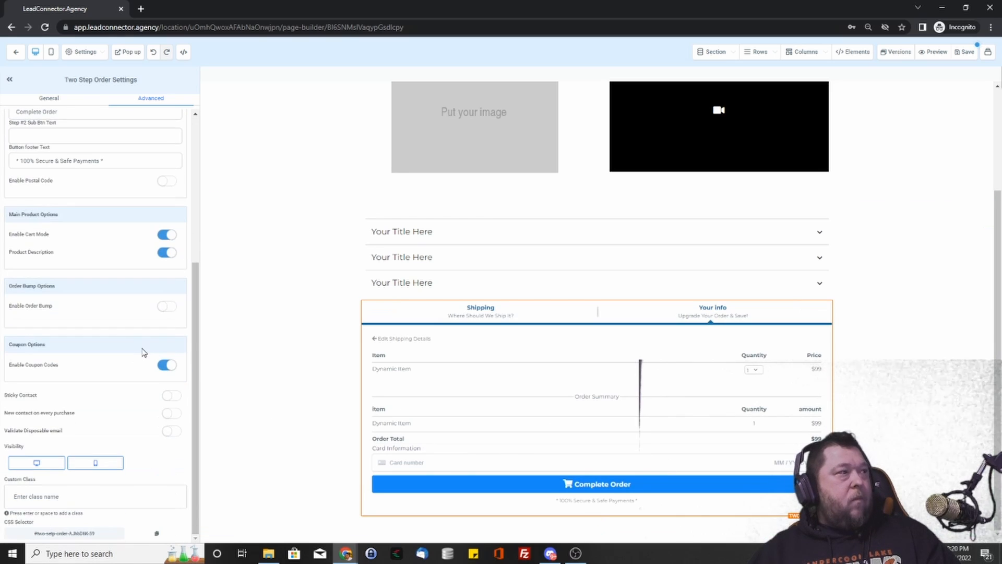
scroll(138, 342, "up", 5)
left_click(298, 342)
scroll(888, 328, "up", 1)
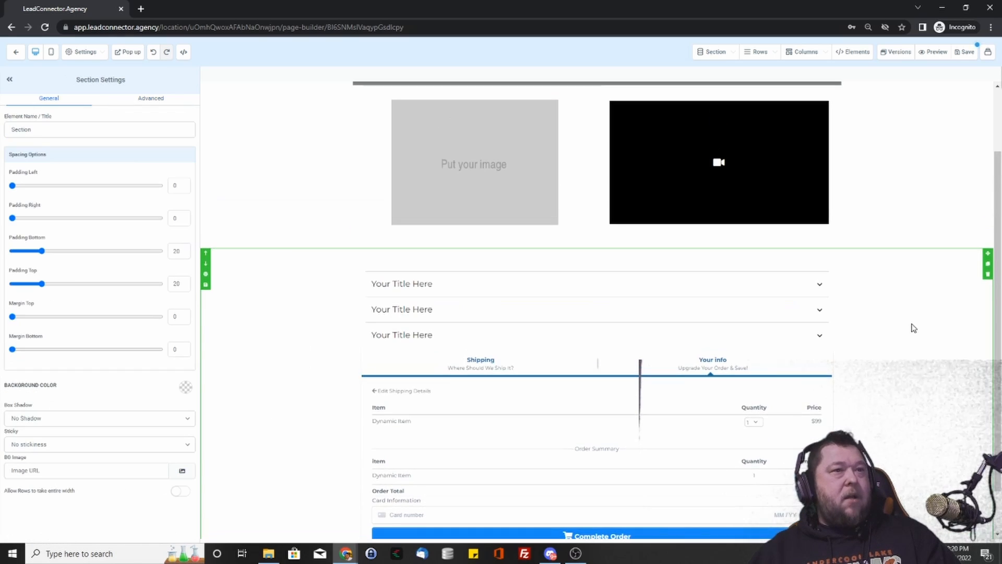
scroll(889, 314, "up", 2)
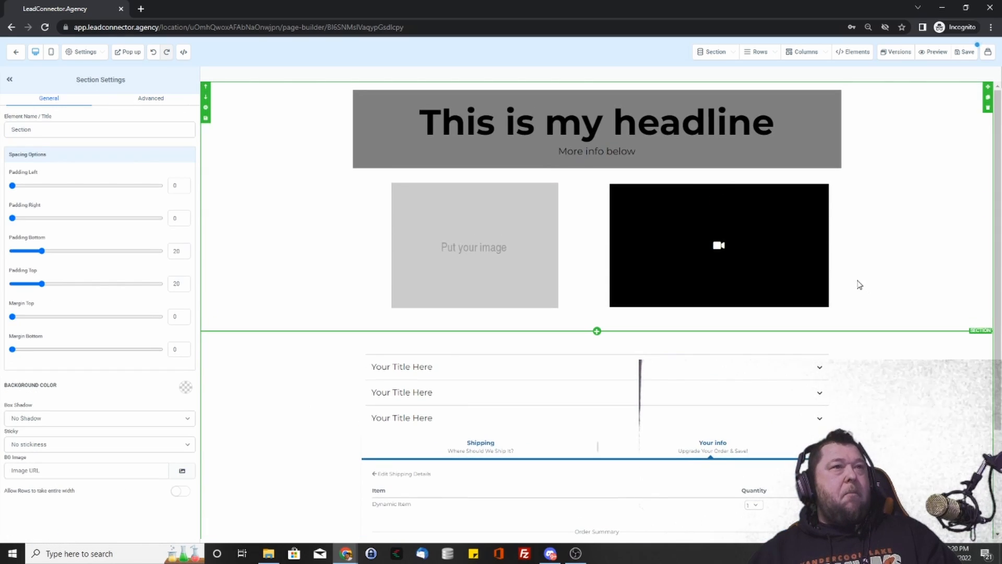
scroll(857, 285, "down", 3)
scroll(949, 226, "up", 3)
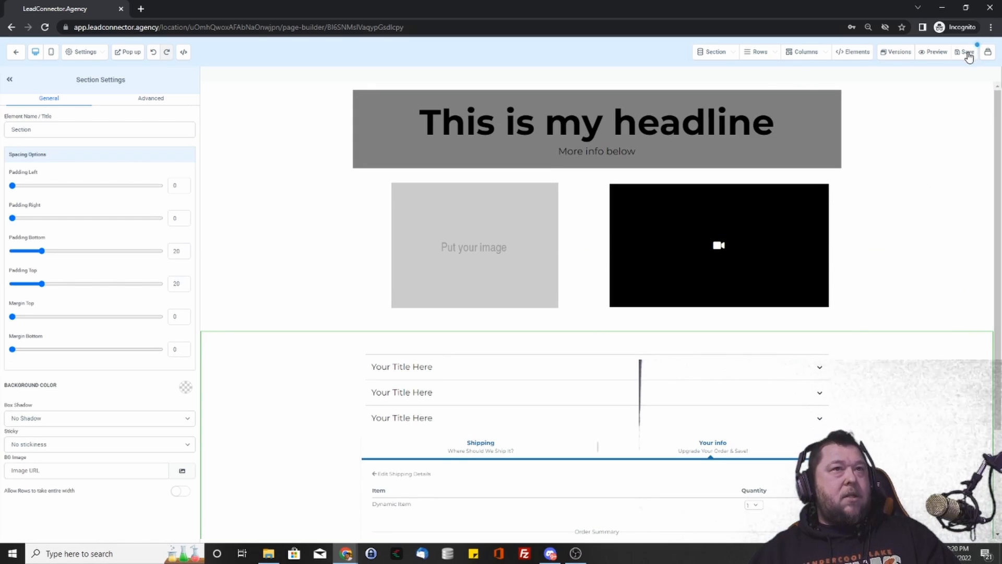
- Disable the page popup and its show-on-exit option, then close the popup editor
left_click(124, 55)
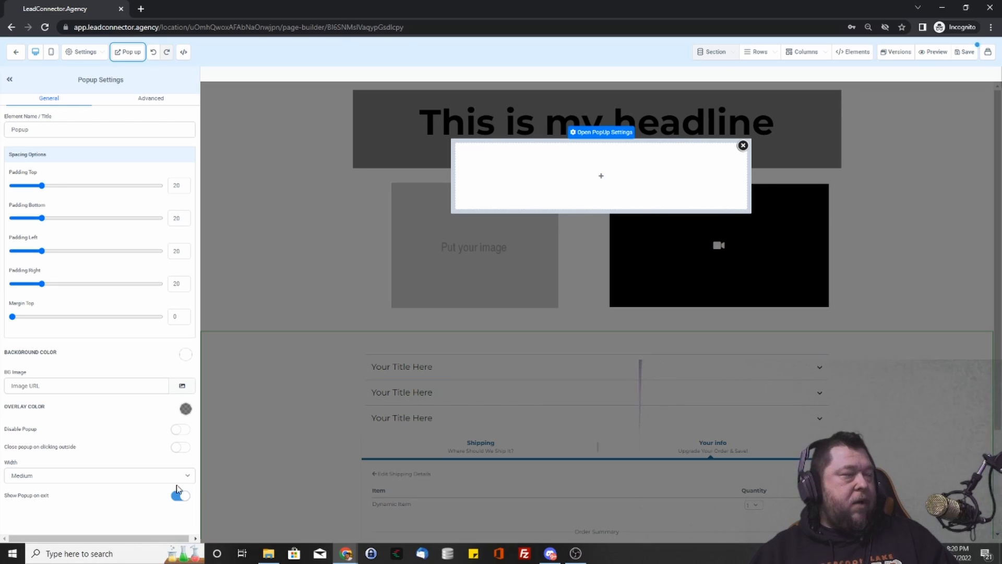
left_click_drag(33, 447, 69, 449)
left_click(73, 459)
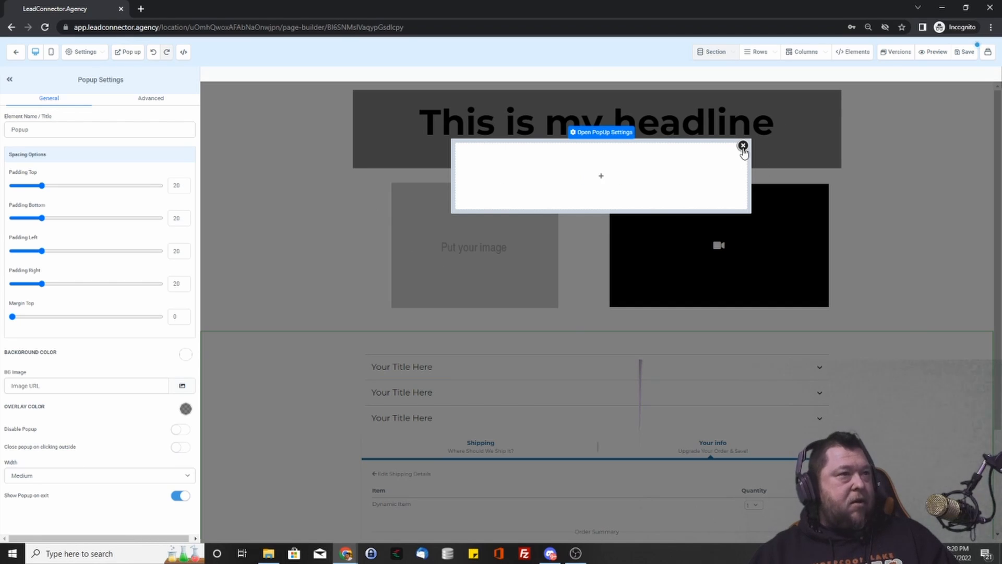
left_click(179, 430)
left_click(180, 497)
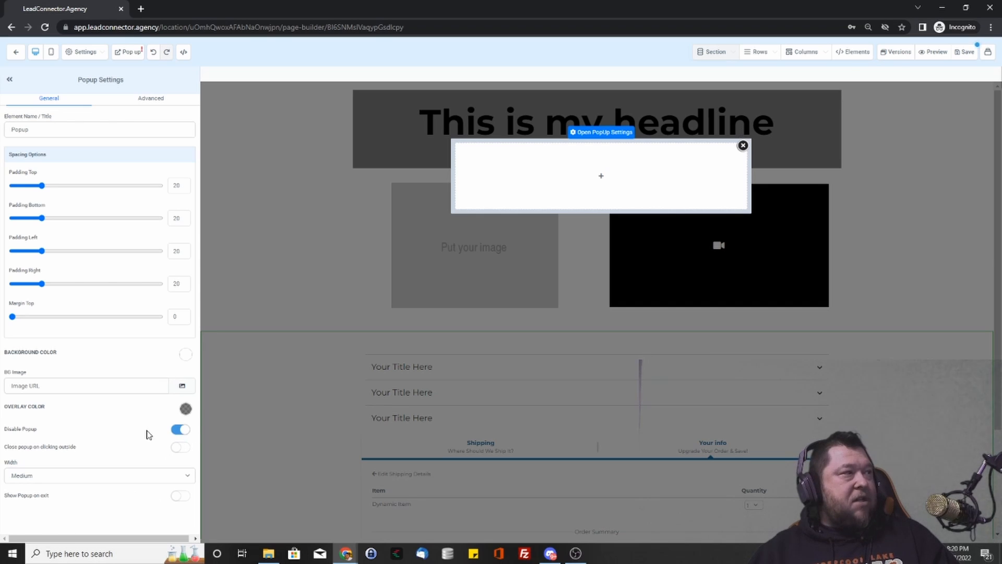
left_click(128, 51)
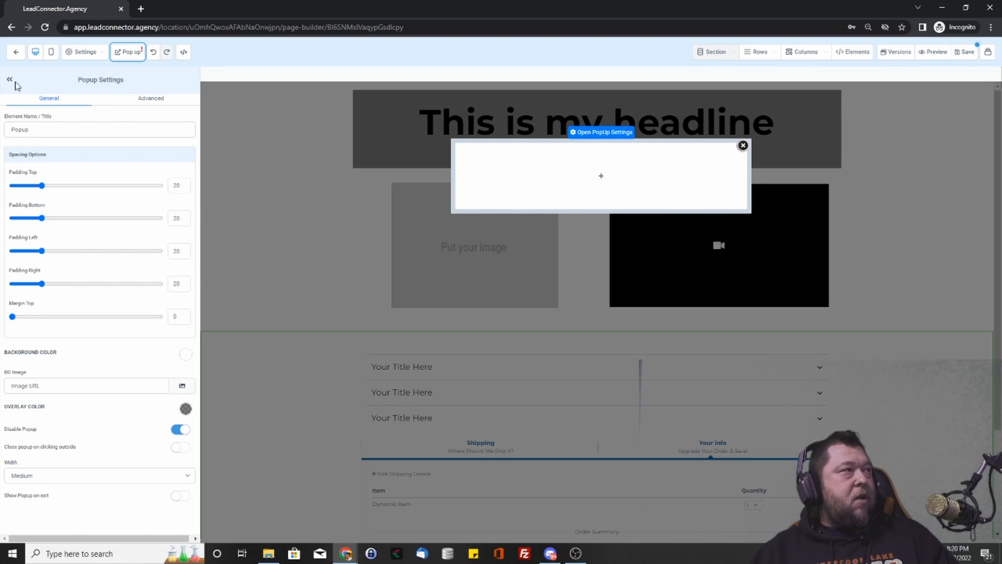
left_click(83, 52)
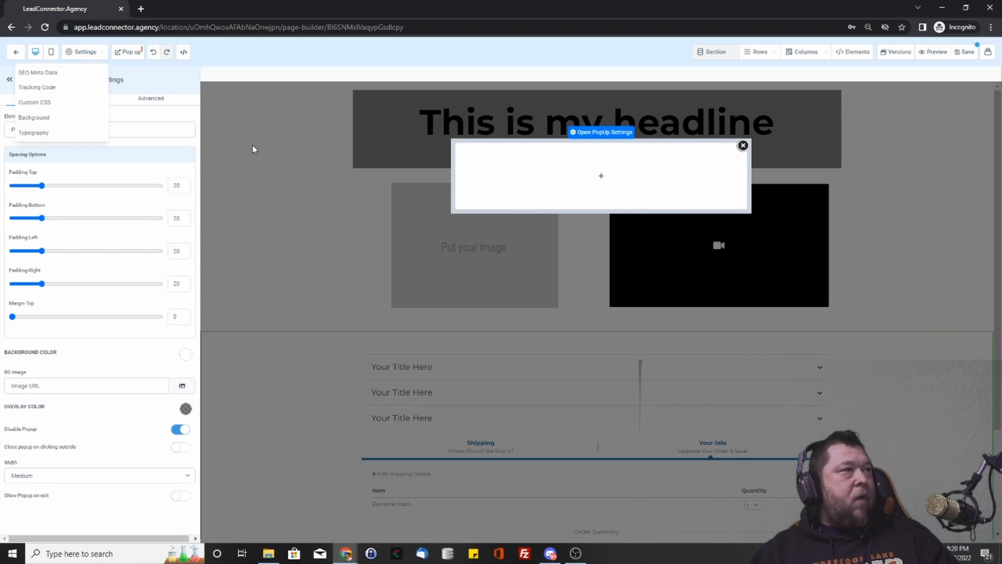
left_click(743, 146)
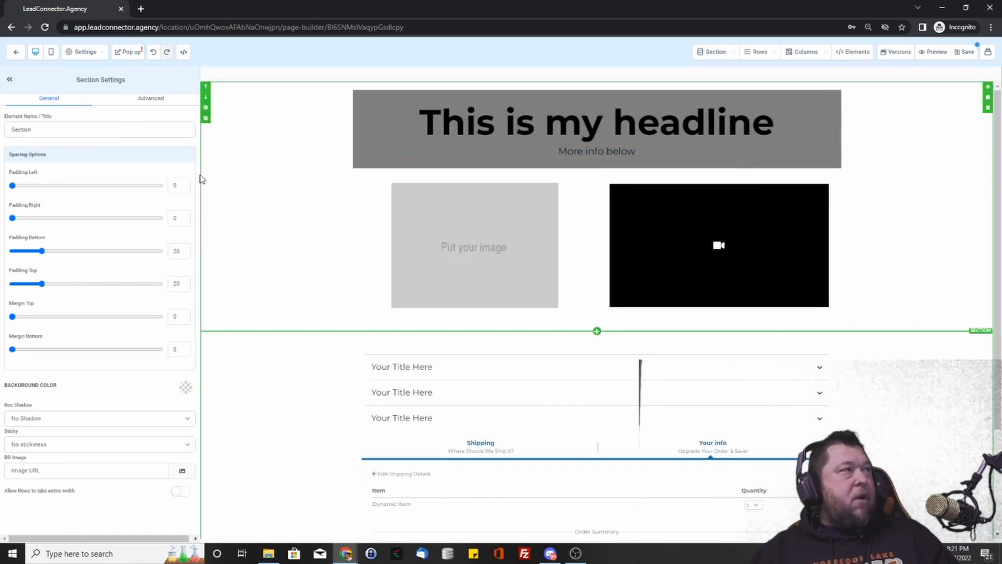
- Review the page's Custom CSS and its header and footer Tracking Code editors
left_click(83, 52)
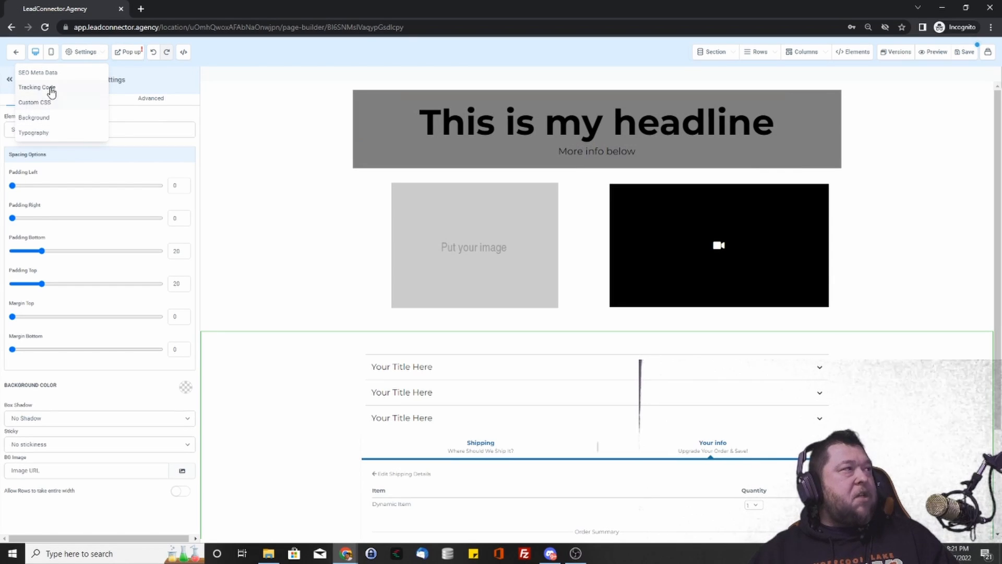
left_click(35, 103)
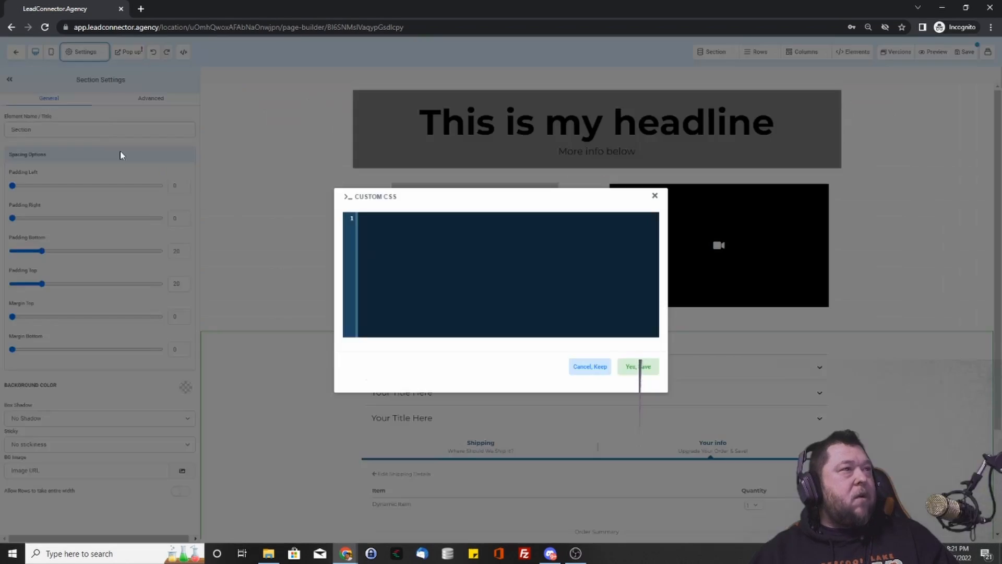
left_click(655, 198)
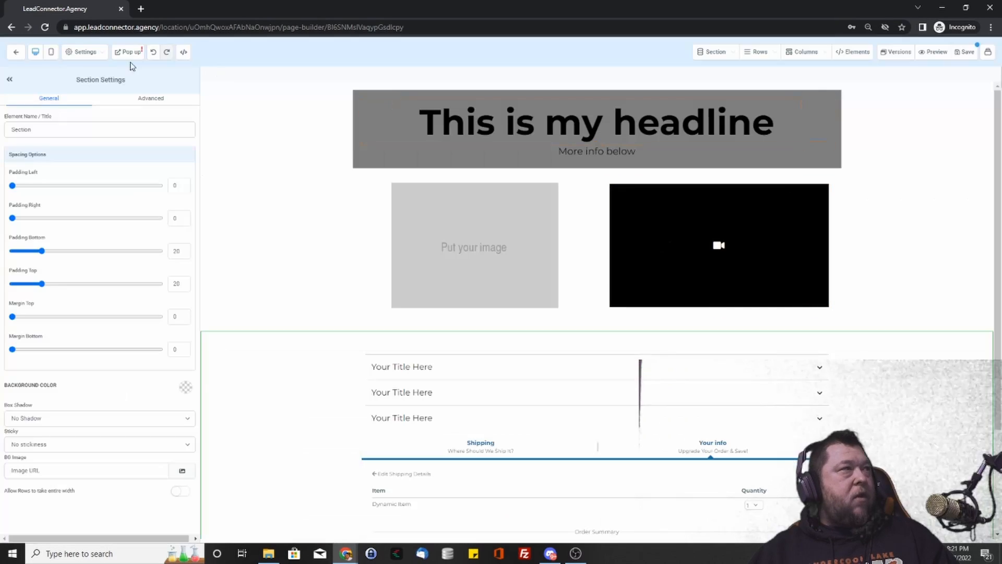
left_click(85, 52)
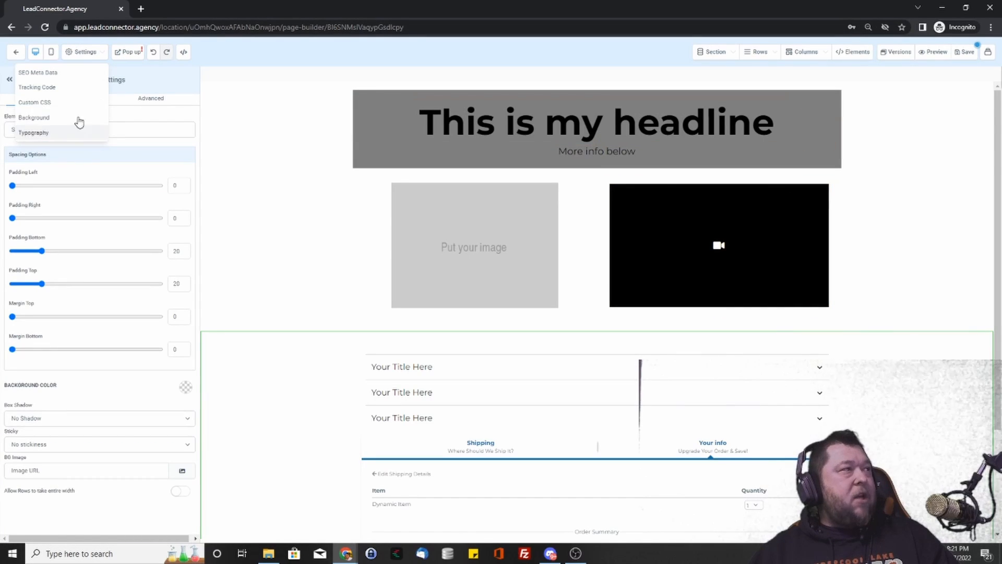
left_click(46, 90)
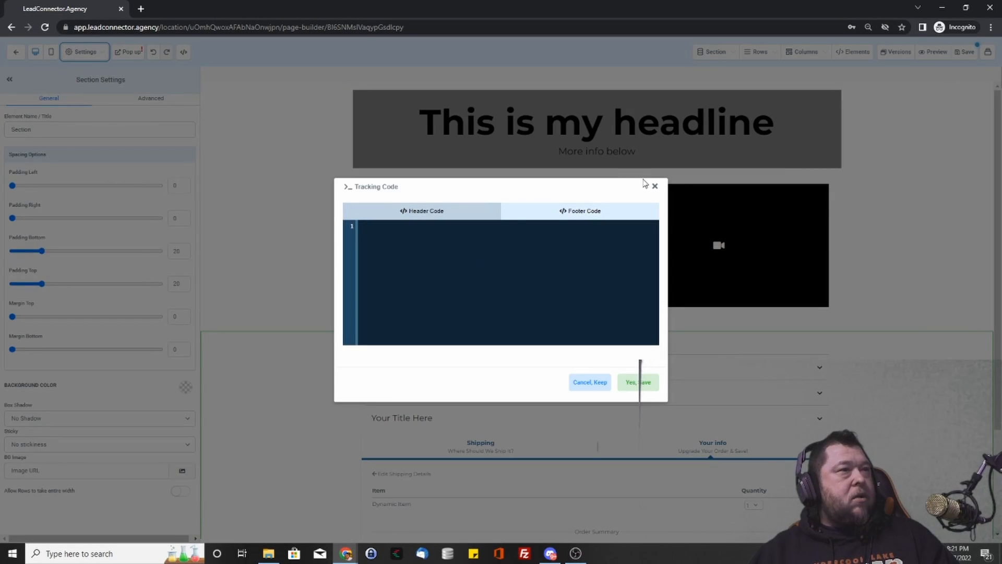
left_click(594, 210)
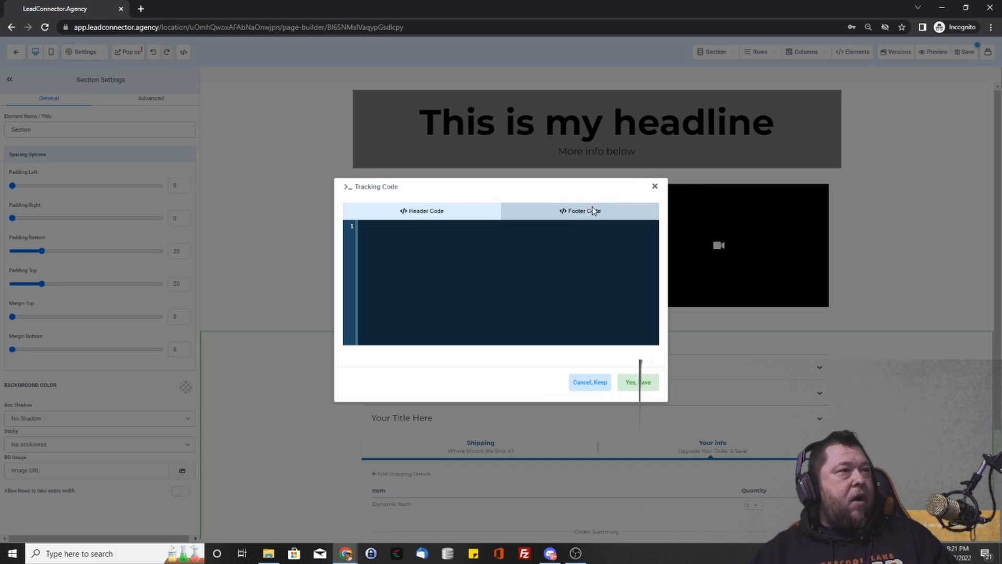
left_click(655, 187)
- Check the page Typography, browsing Google fonts for the Montserrat headline and Lato text fonts
left_click(94, 53)
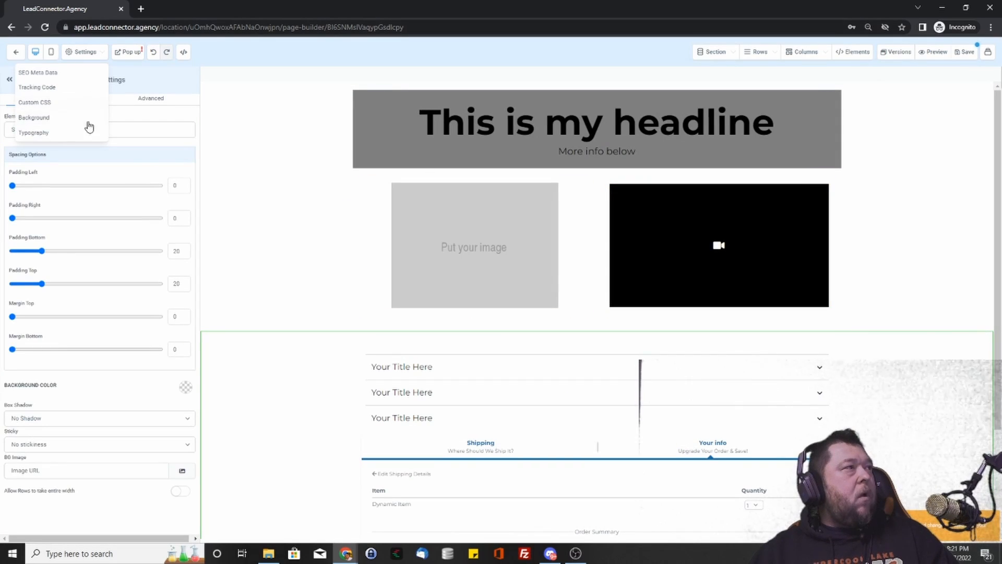
left_click(52, 134)
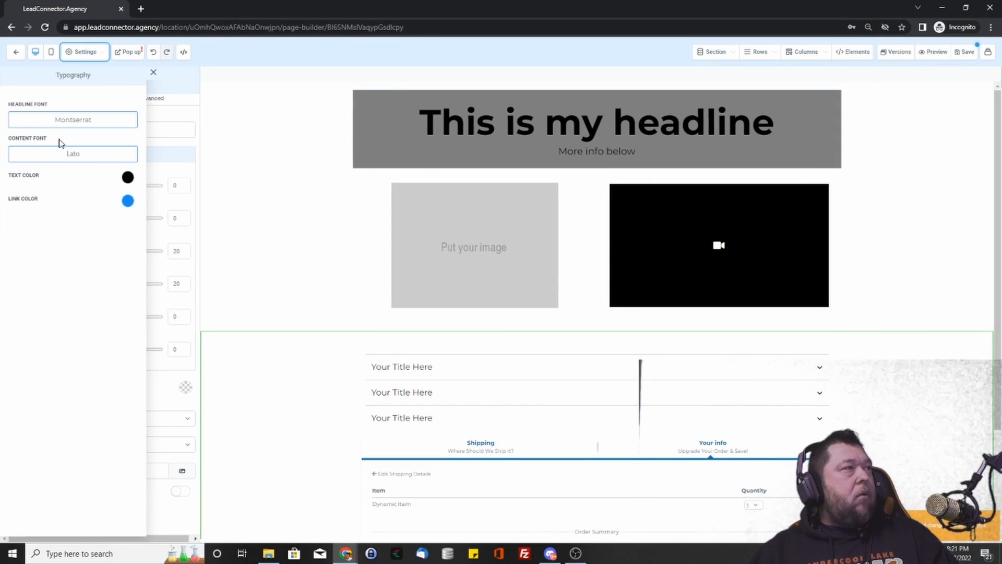
left_click(61, 122)
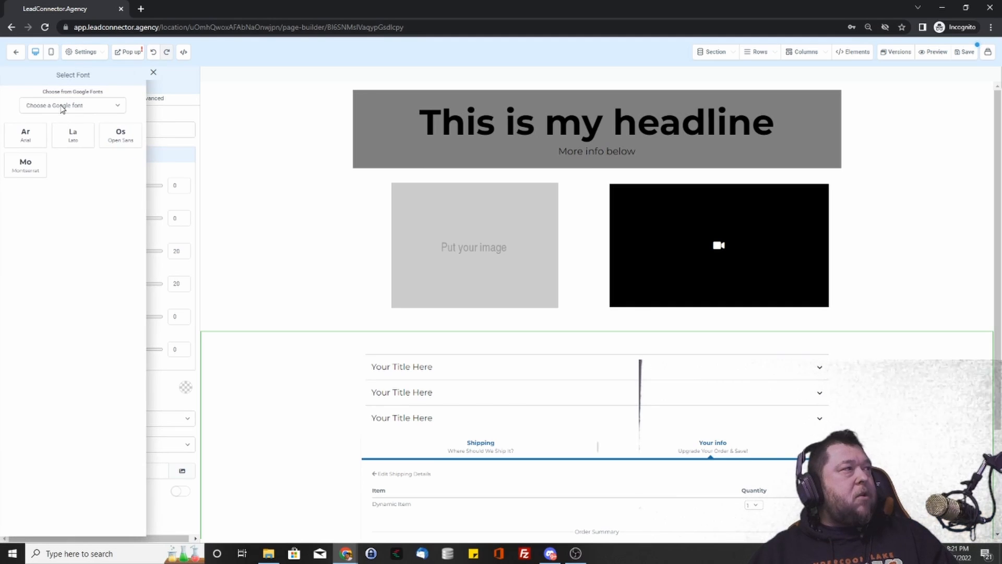
left_click(62, 107)
left_click(74, 327)
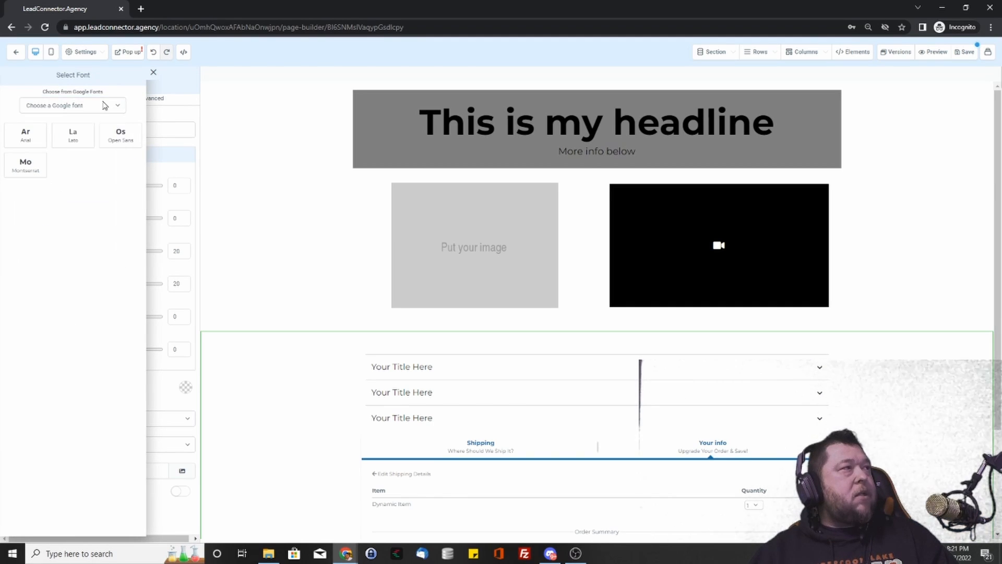
left_click(152, 72)
- Open SEO Meta Data and look over the title, description, keywords and author fields
left_click(78, 52)
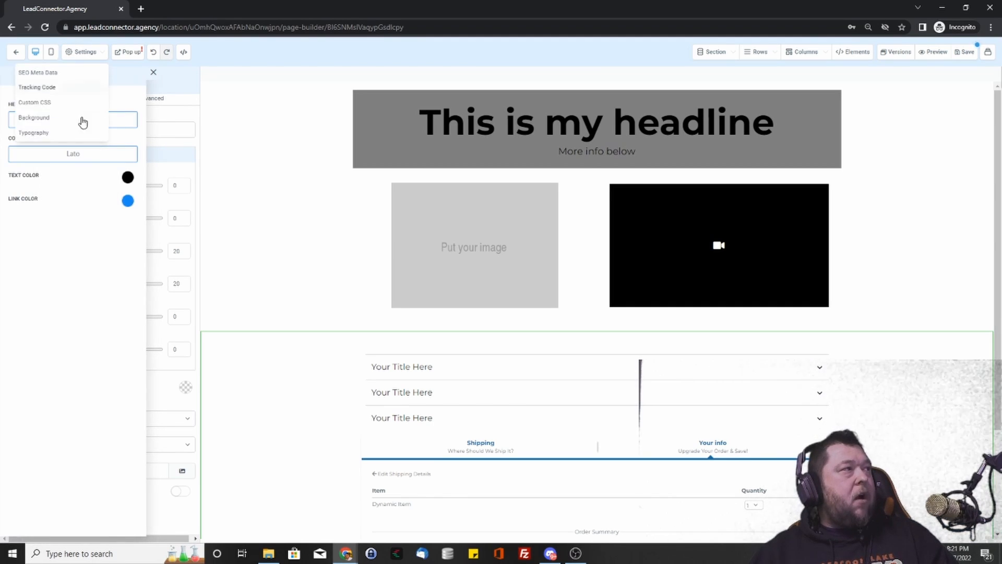
left_click(20, 73)
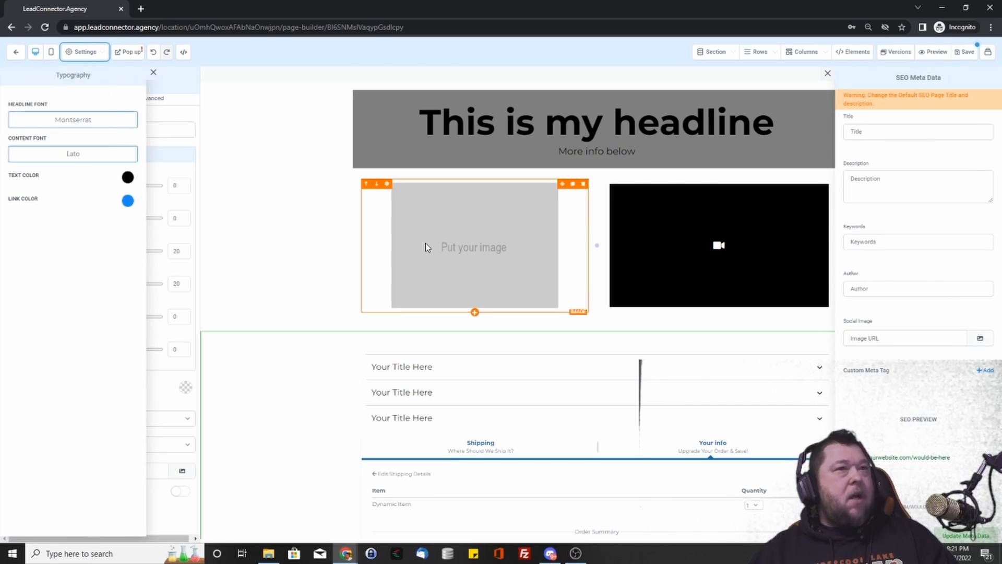
left_click(867, 134)
left_click(885, 187)
left_click(879, 246)
left_click(878, 290)
- Check the social image URL and custom meta tag options, then save the page
left_click(958, 339)
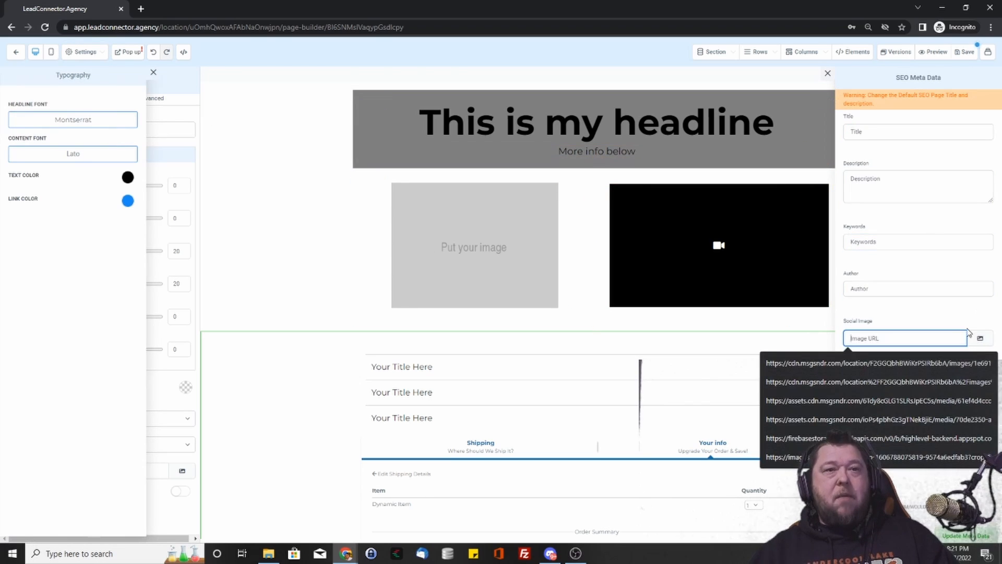
left_click(969, 309)
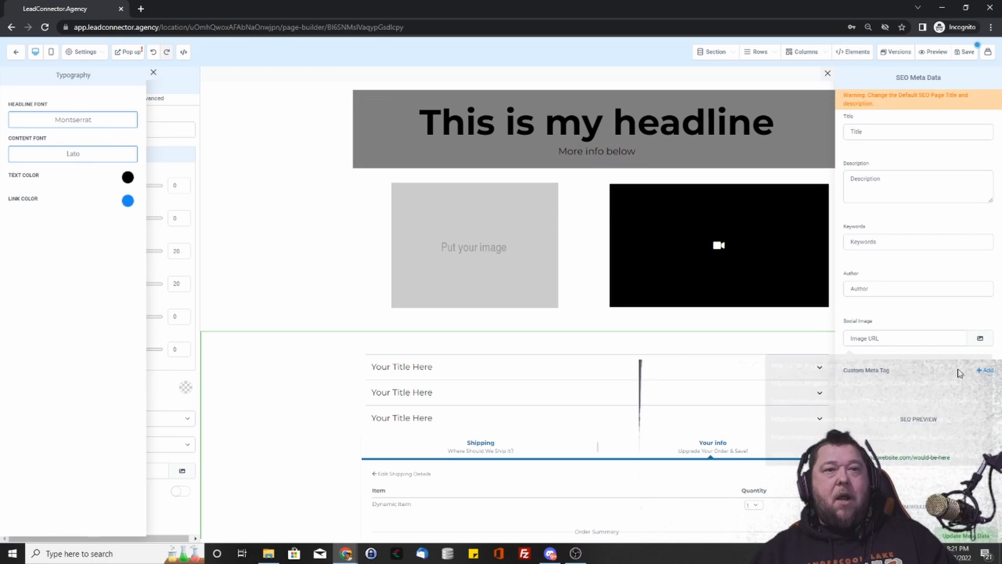
left_click(987, 370)
left_click(877, 374)
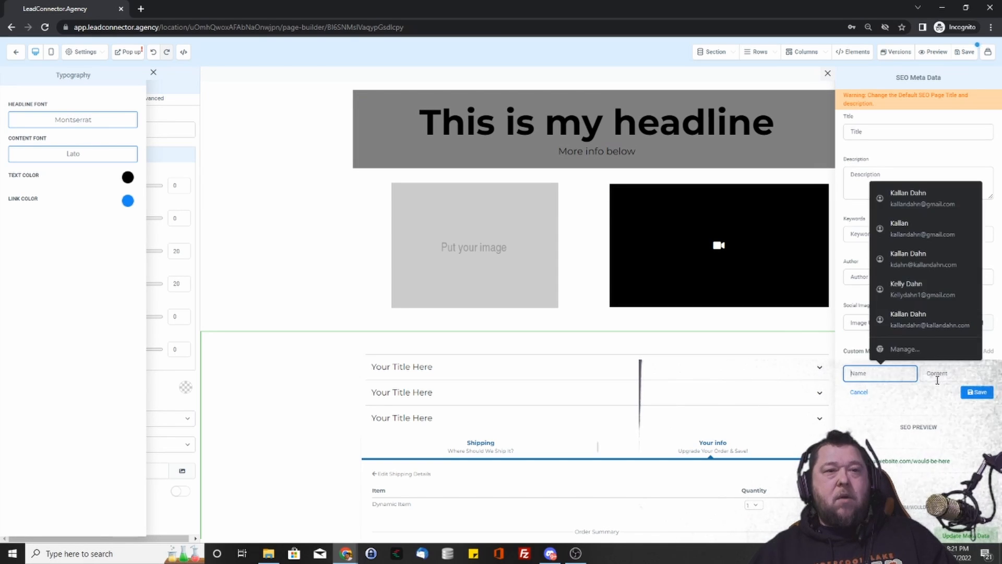
left_click(871, 374)
left_click(859, 392)
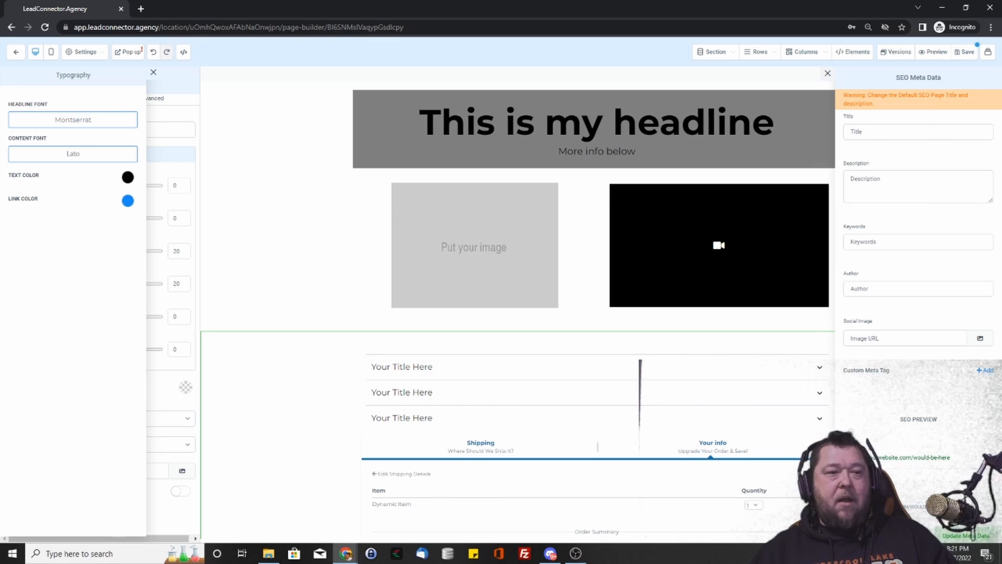
left_click(965, 52)
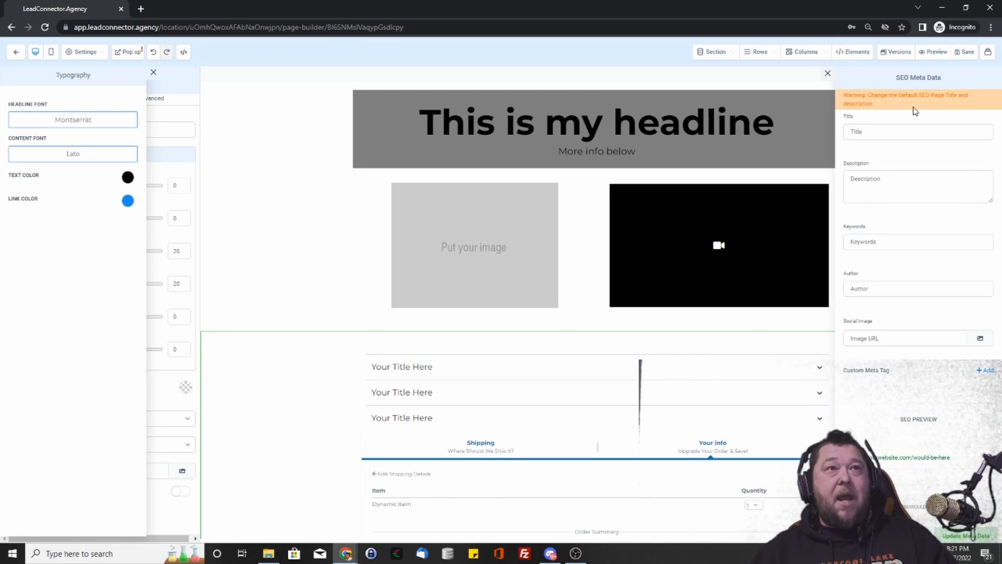
left_click(827, 73)
- Add a calendar element below the order form using the 2 Hour Breakthrough Session calendar
left_click(153, 72)
scroll(548, 433, "down", 3)
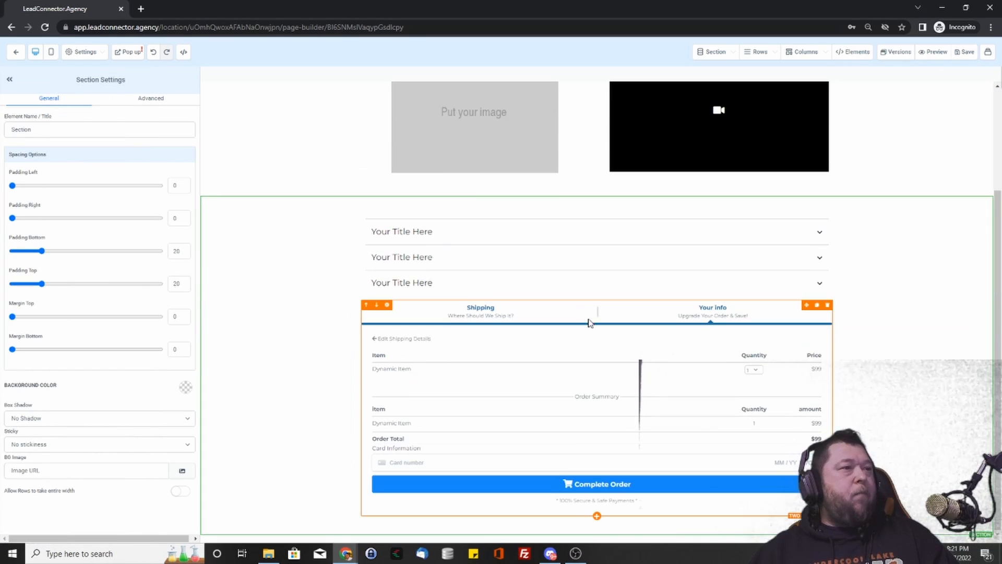
left_click(597, 518)
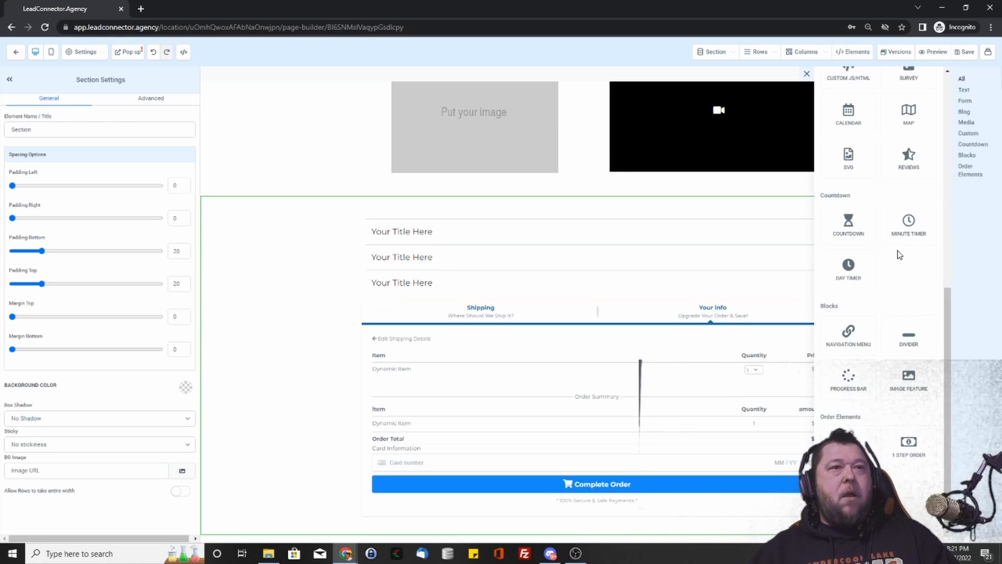
scroll(899, 254, "up", 10)
scroll(845, 259, "down", 6)
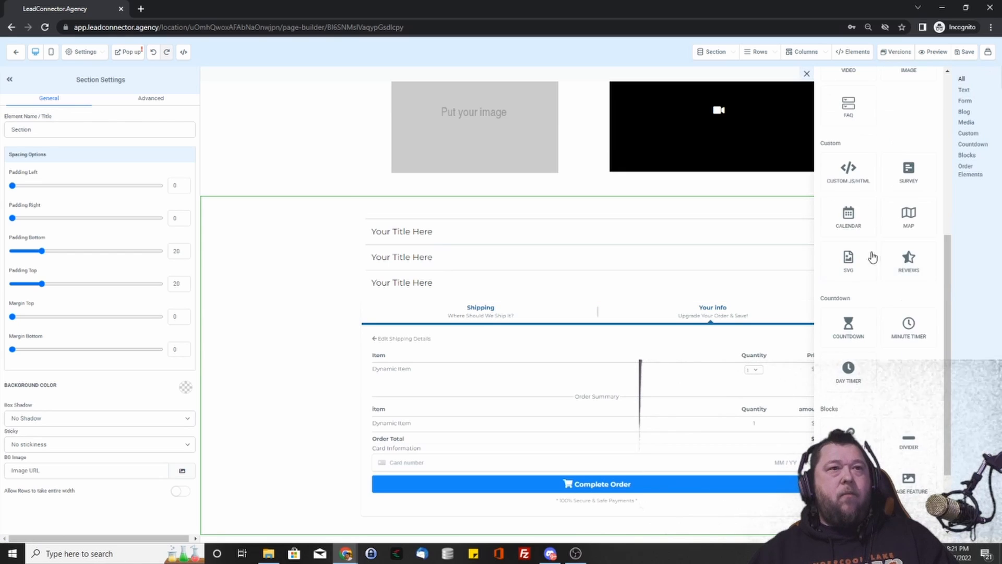
left_click(857, 226)
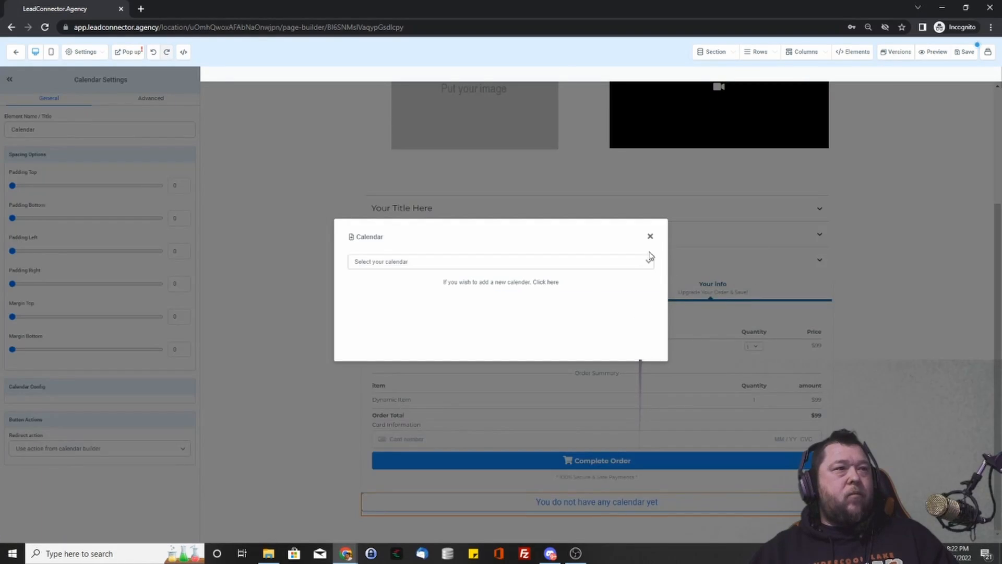
left_click(597, 261)
left_click(440, 274)
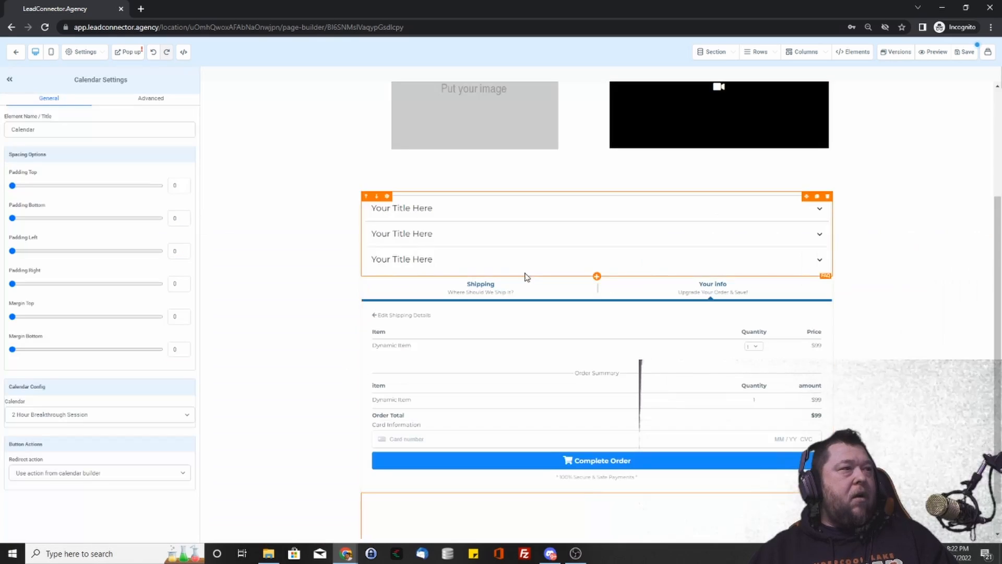
- Delete the order form, FAQ accordion and booking calendar elements, leaving the row empty
left_click(827, 285)
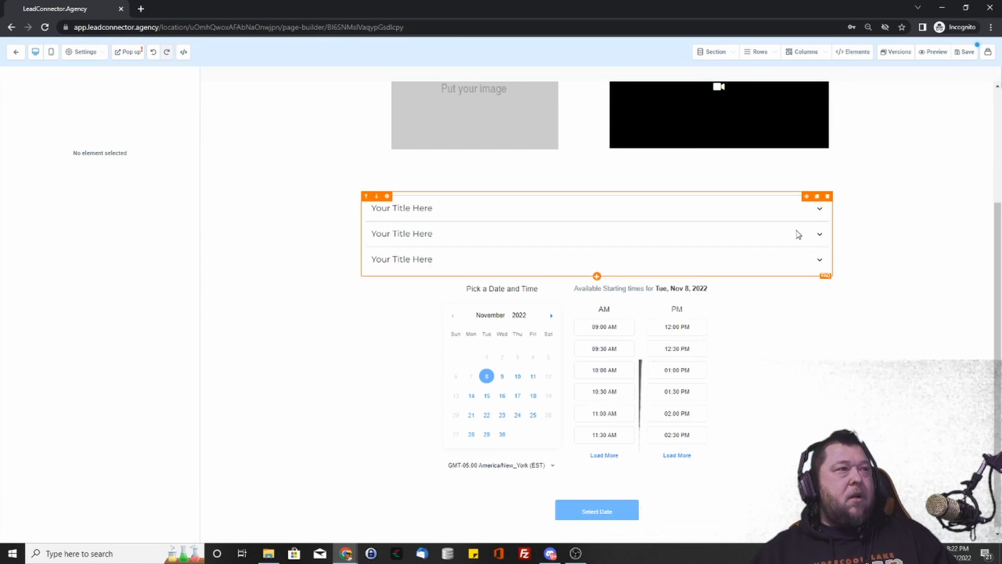
left_click(829, 197)
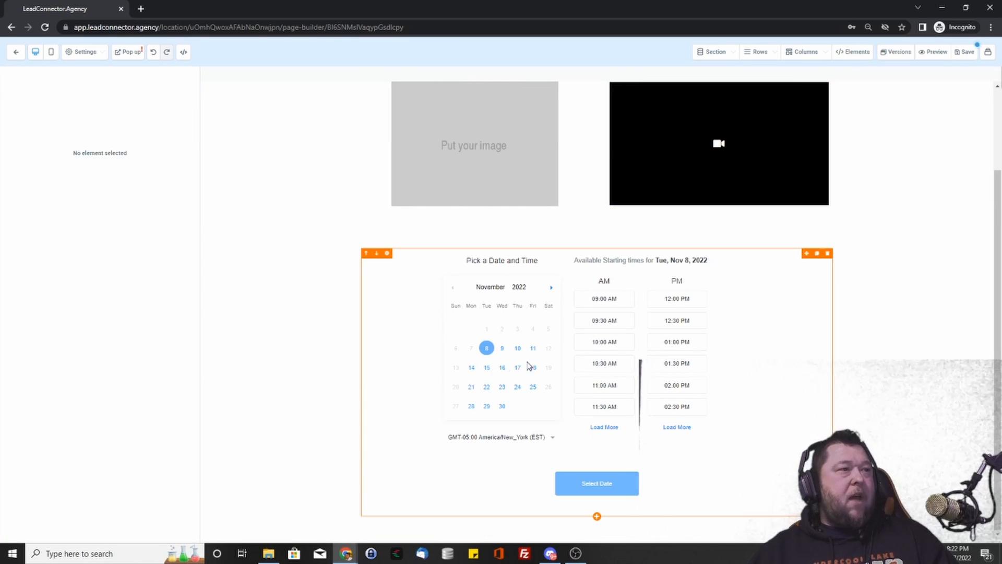
left_click(504, 354)
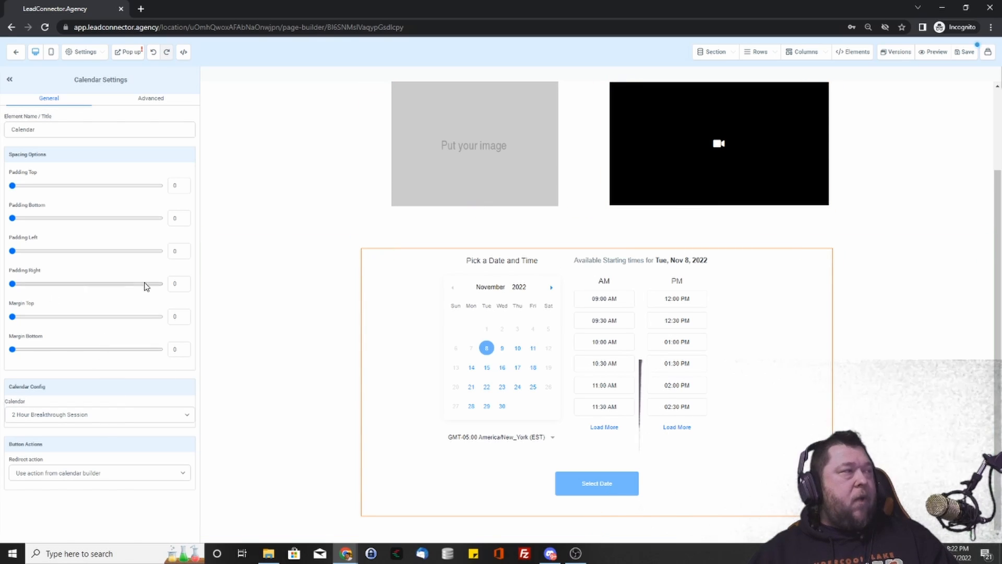
left_click(308, 312)
left_click(489, 310)
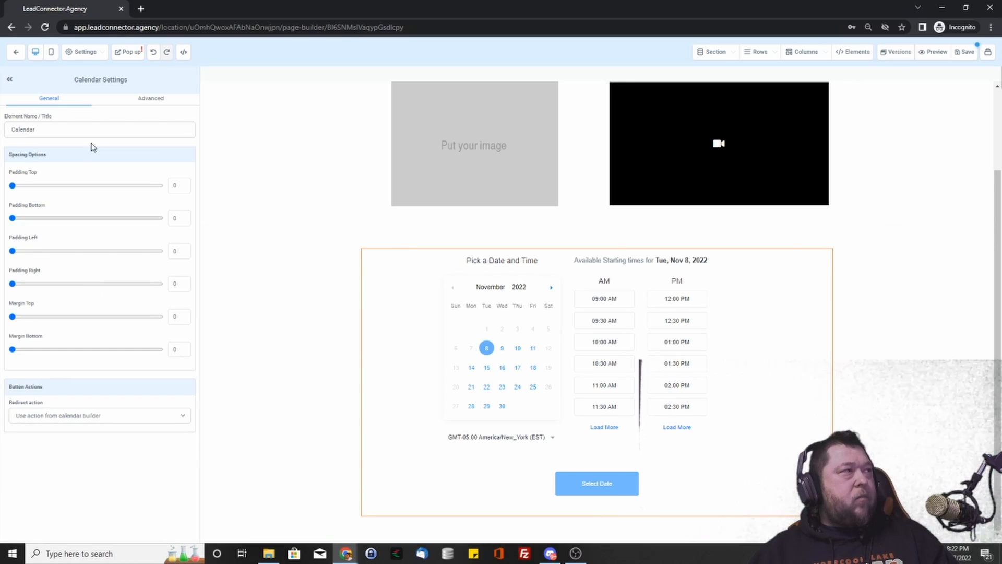
left_click(11, 81)
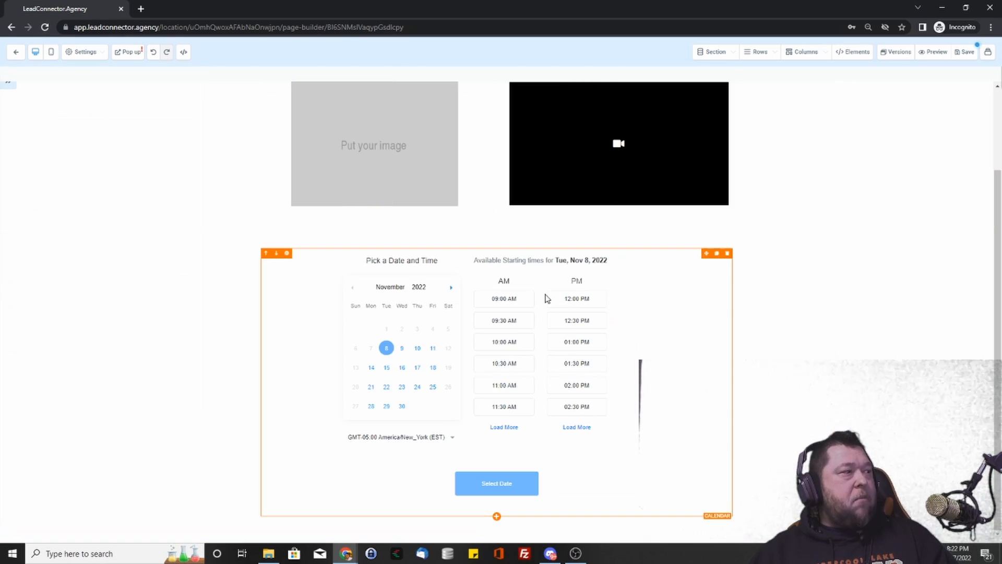
left_click(865, 232)
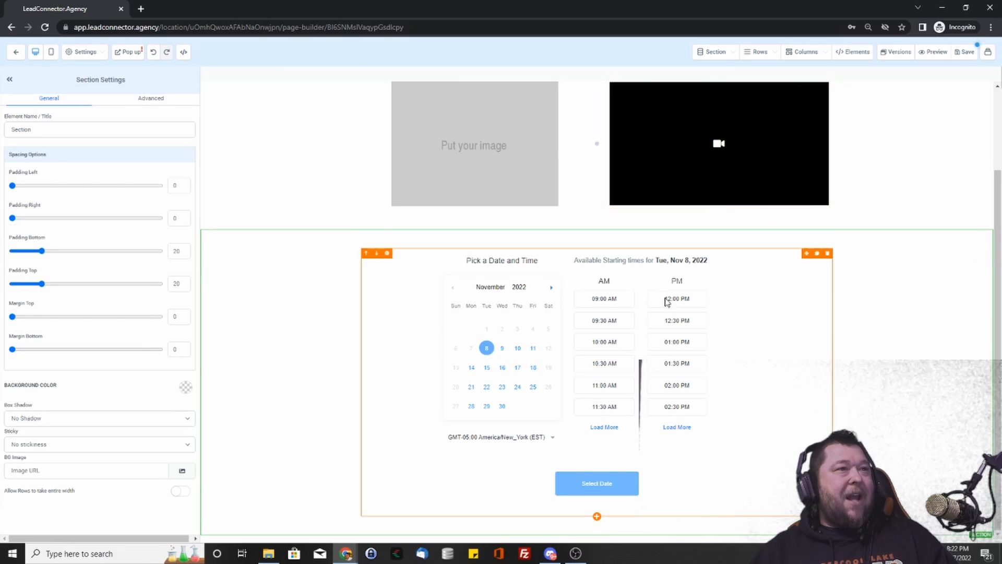
left_click(828, 254)
left_click(593, 349)
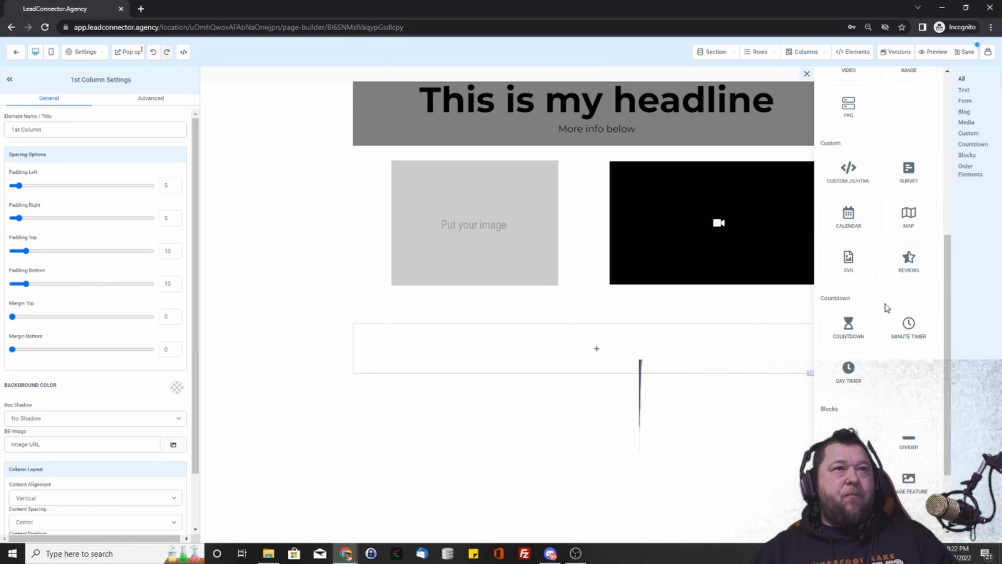
- Add a Survey element to the empty row and set it to the Marketing Audit Survey
scroll(885, 311, "up", 1)
scroll(885, 313, "down", 3)
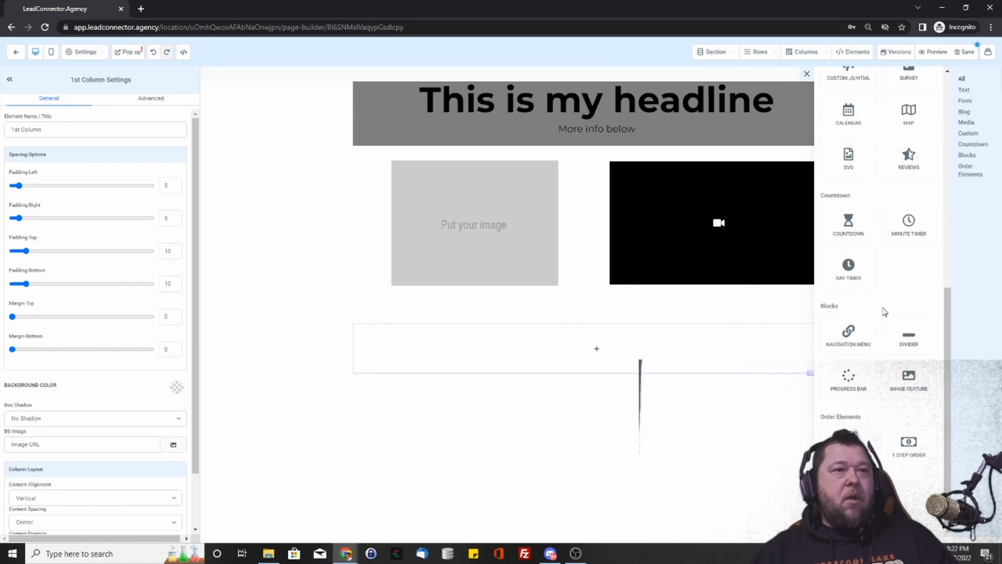
scroll(887, 313, "up", 1)
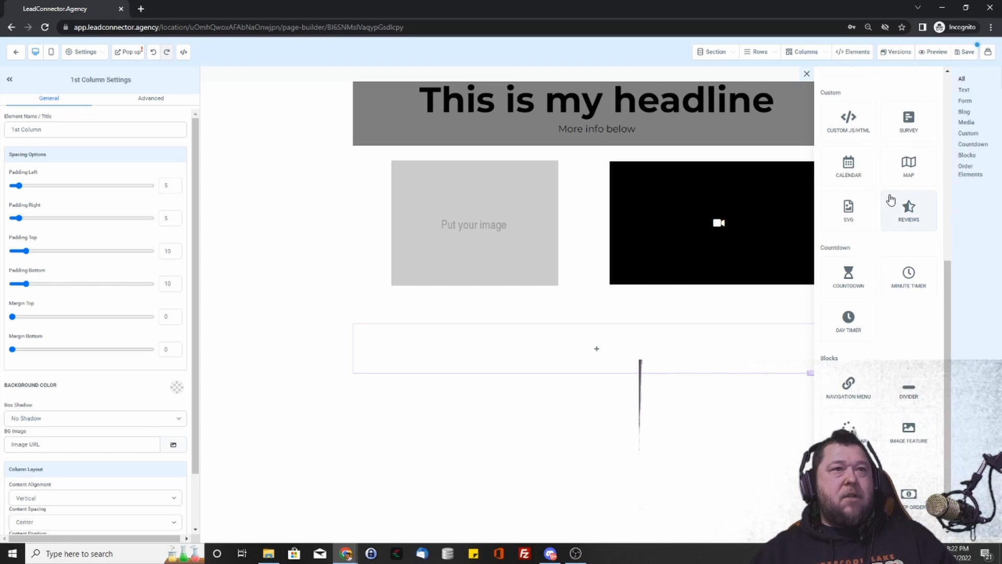
scroll(897, 256, "up", 3)
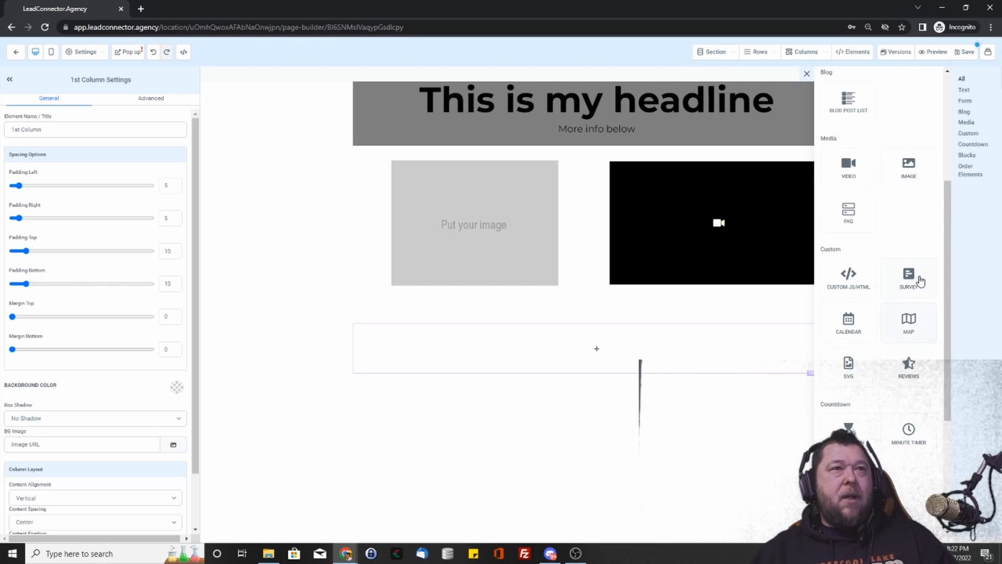
left_click(919, 284)
left_click(609, 339)
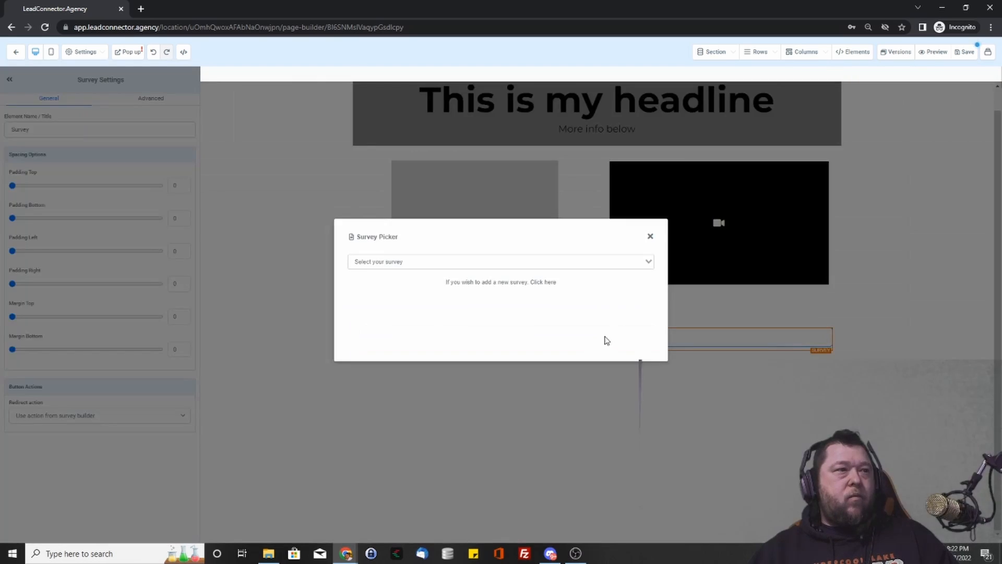
left_click(553, 258)
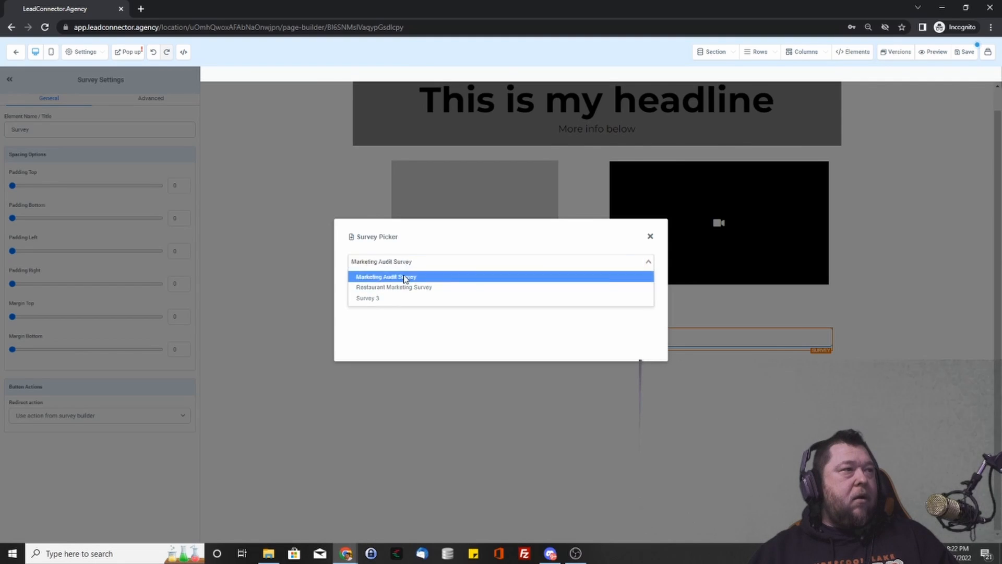
left_click(405, 280)
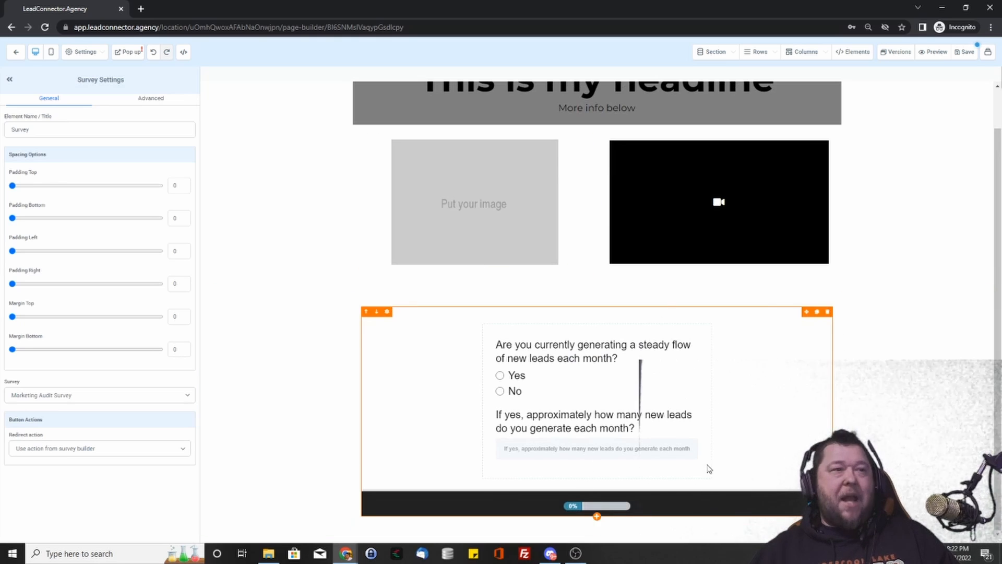
left_click(926, 375)
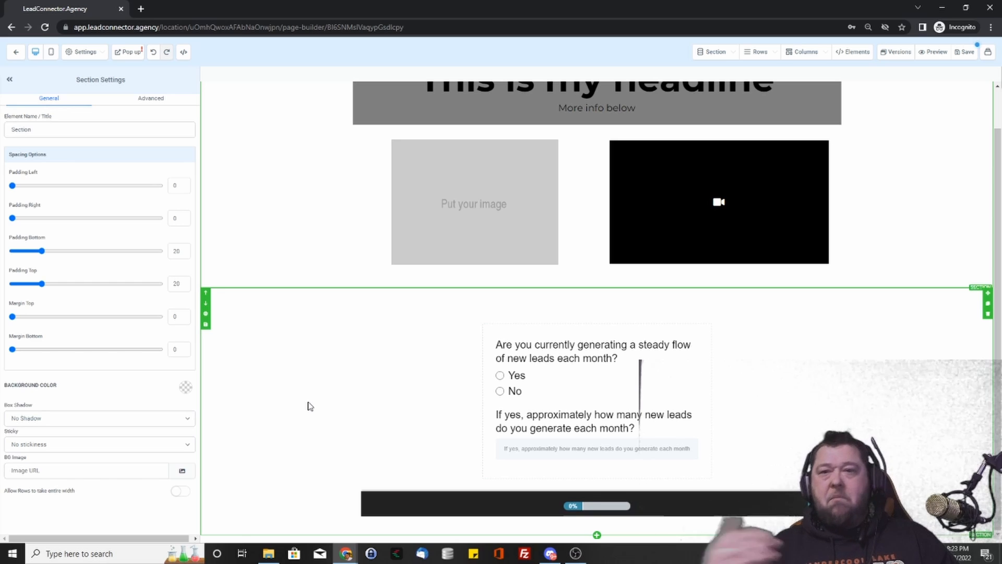
- Cancel leaving the page builder and save the offer page
scroll(313, 396, "up", 1)
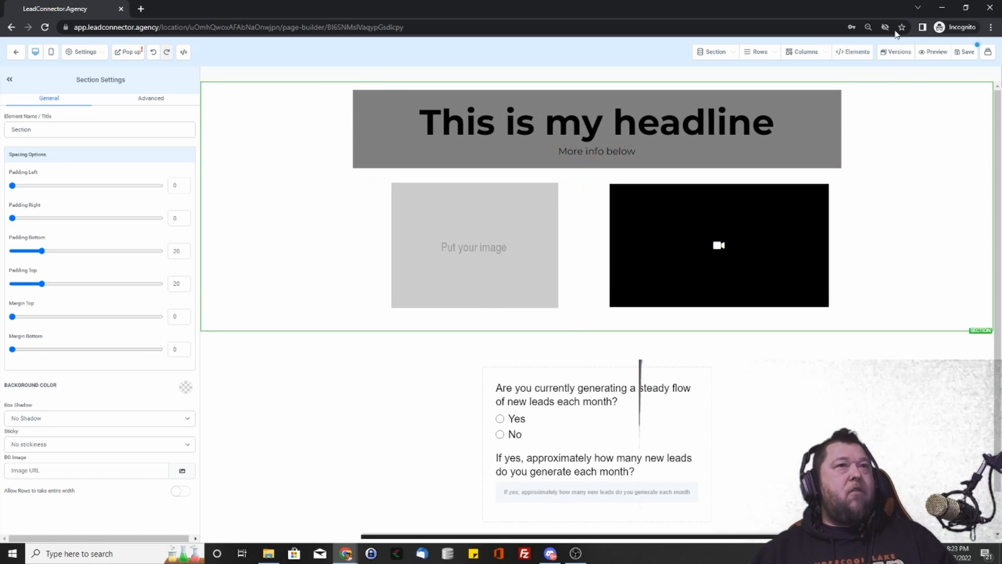
left_click(16, 51)
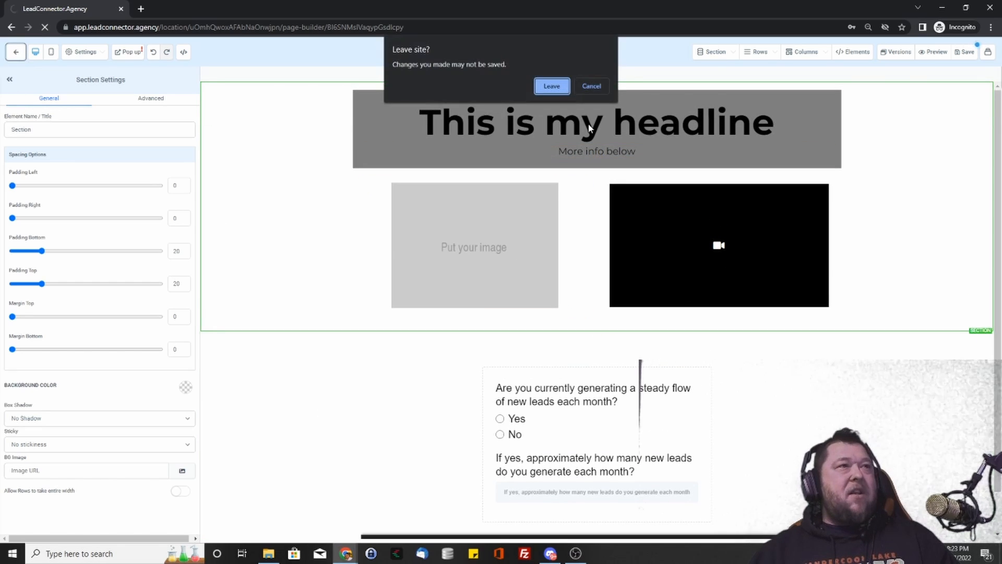
left_click(589, 87)
left_click(967, 55)
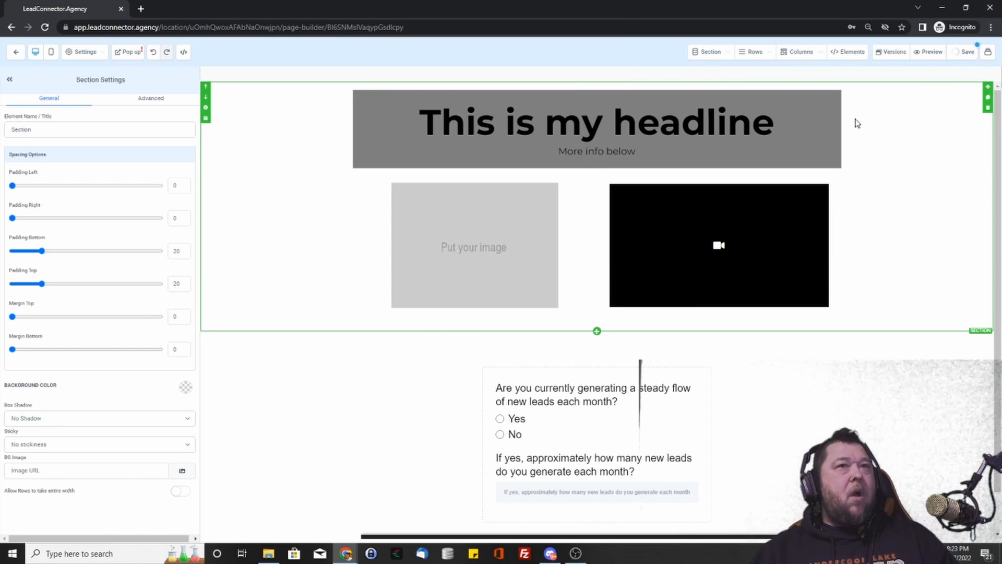
- Preview the offer page, then return to the Test funnel's steps overview
left_click(937, 53)
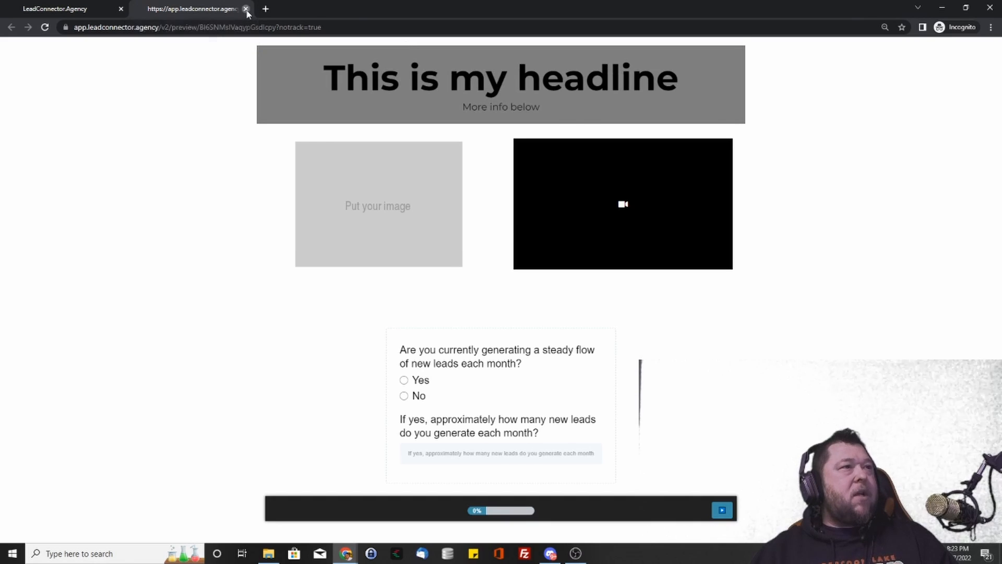
left_click(246, 9)
left_click(501, 282)
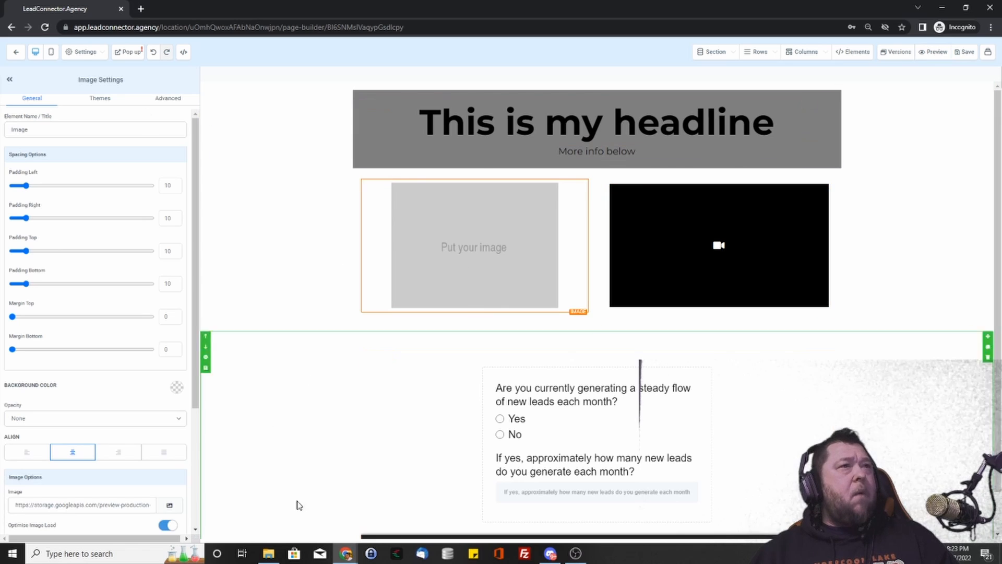
left_click(16, 52)
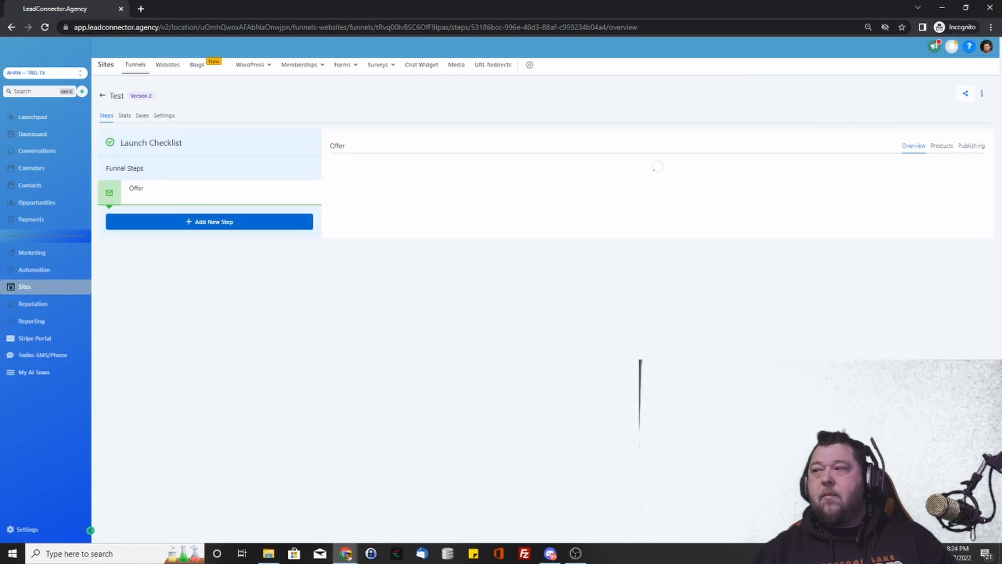
- Create a new funnel step named 'thankyou' with path 'thankyou' after Offer
left_click(187, 225)
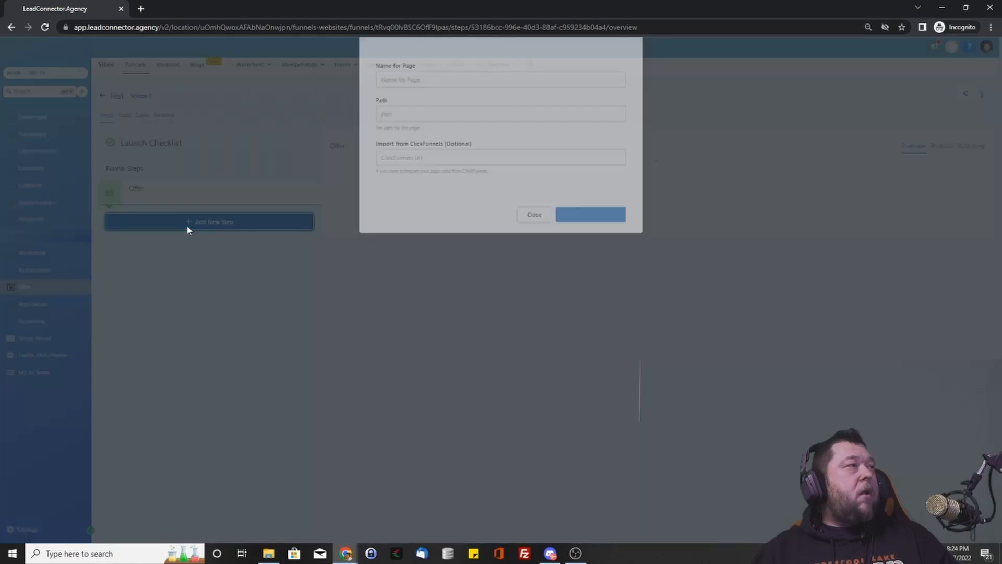
left_click(455, 113)
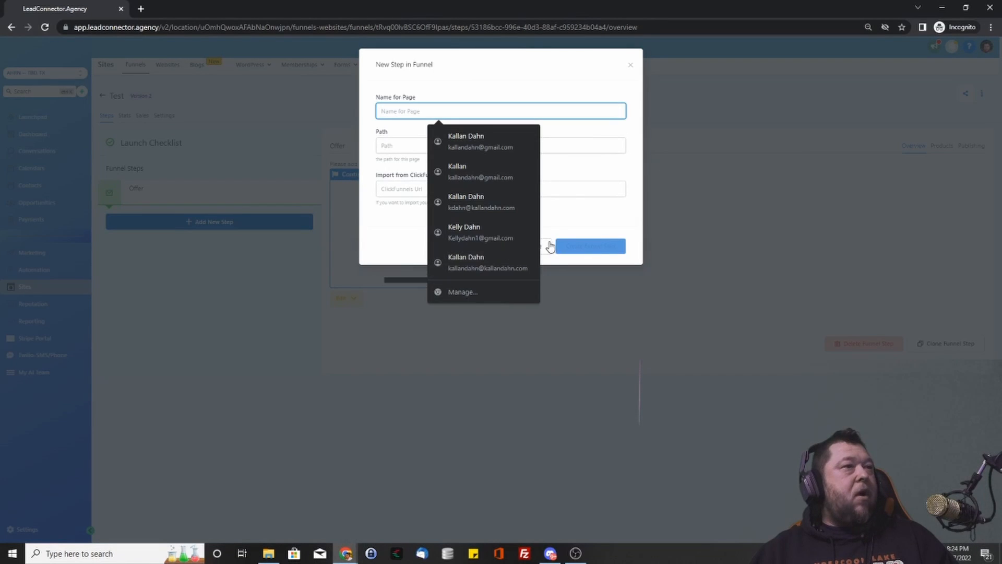
left_click(554, 230)
left_click(535, 246)
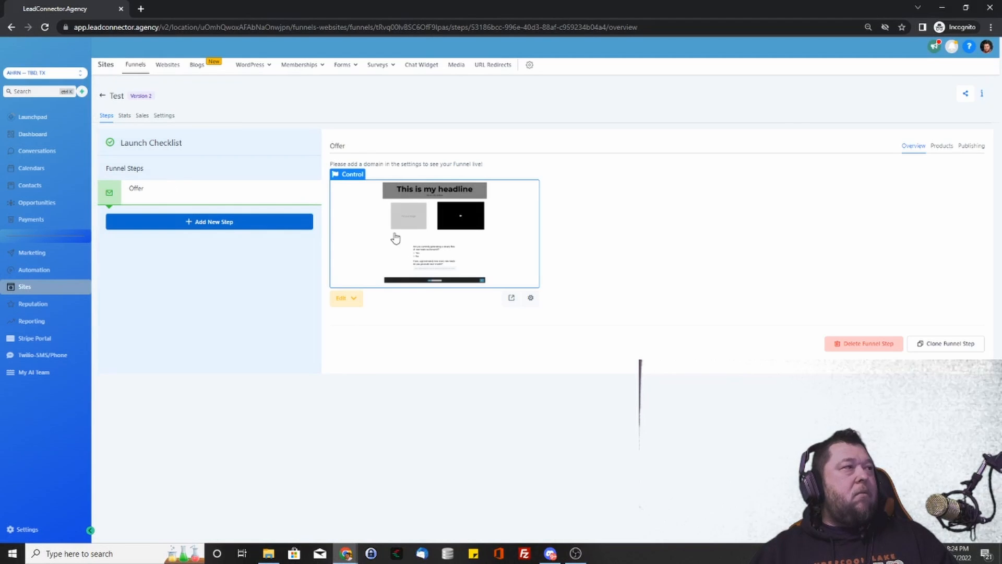
left_click(225, 224)
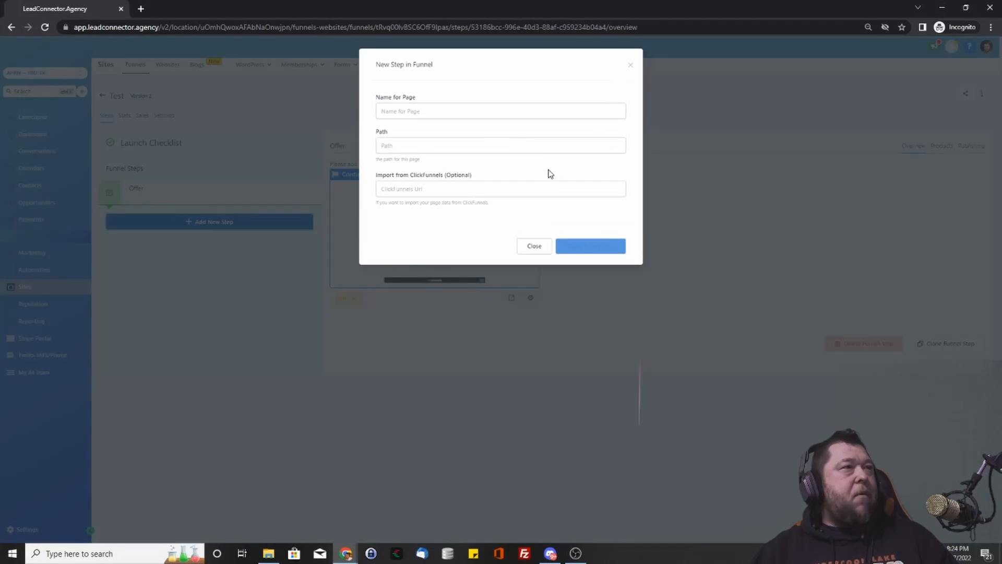
left_click(451, 118)
type("thankyou")
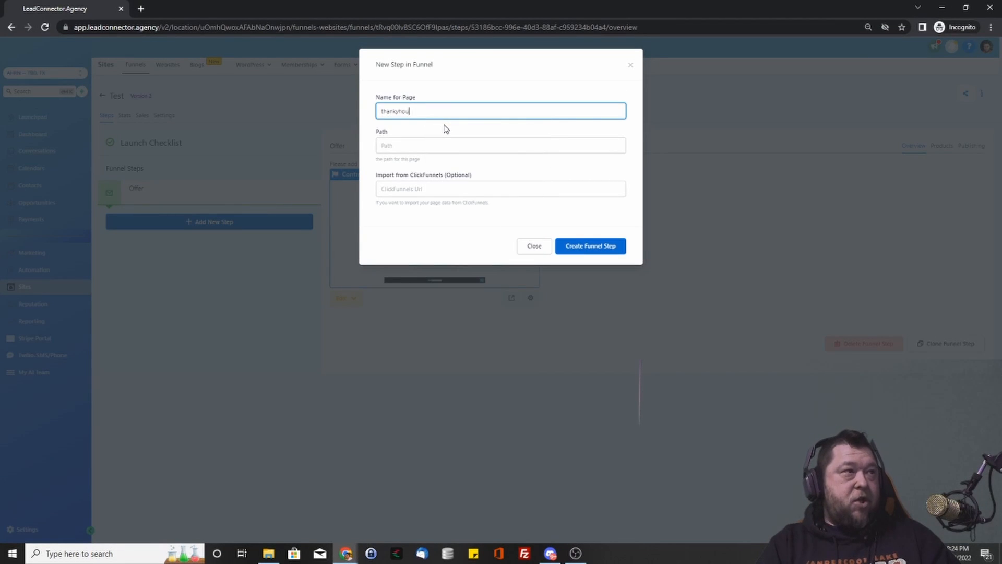
type("t")
key("Tab")
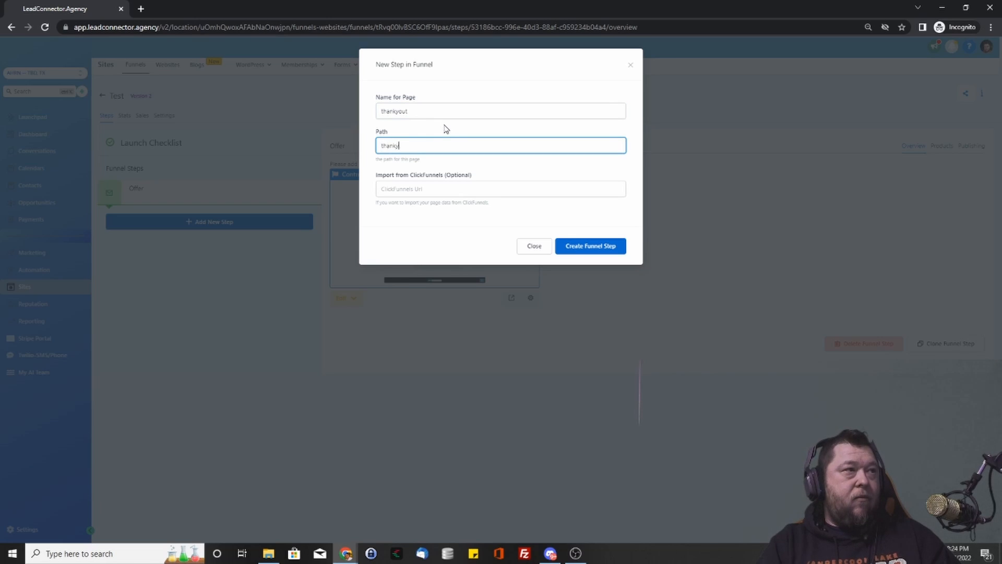
left_click(444, 114)
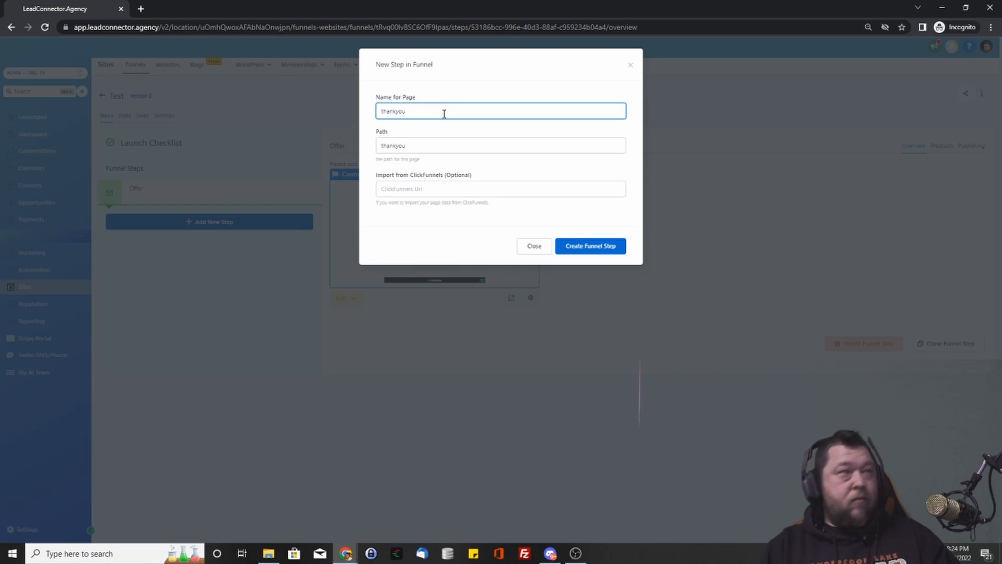
left_click(613, 250)
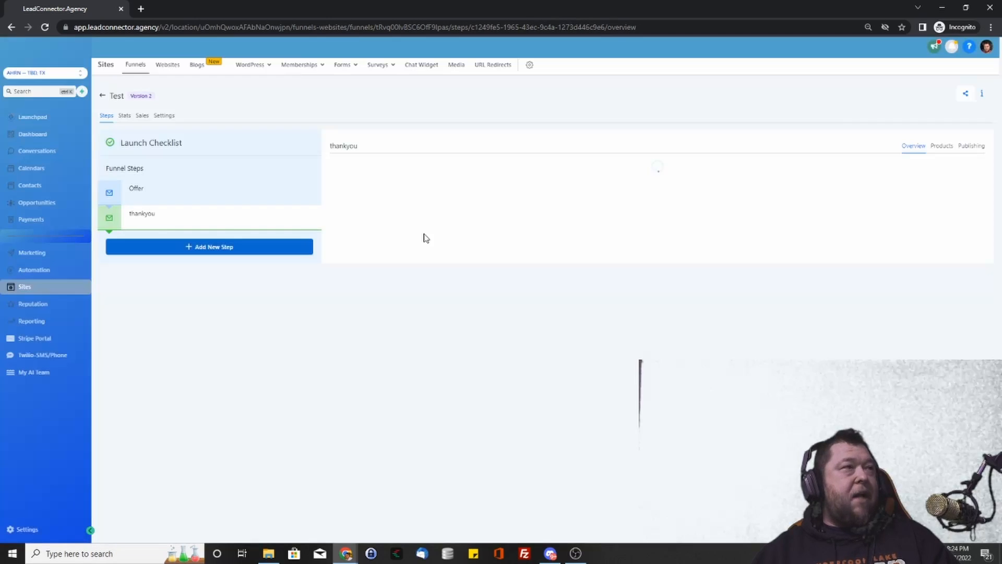
- Compare the Offer and thankyou step overviews, then show the Offer step's Products tab
left_click(167, 190)
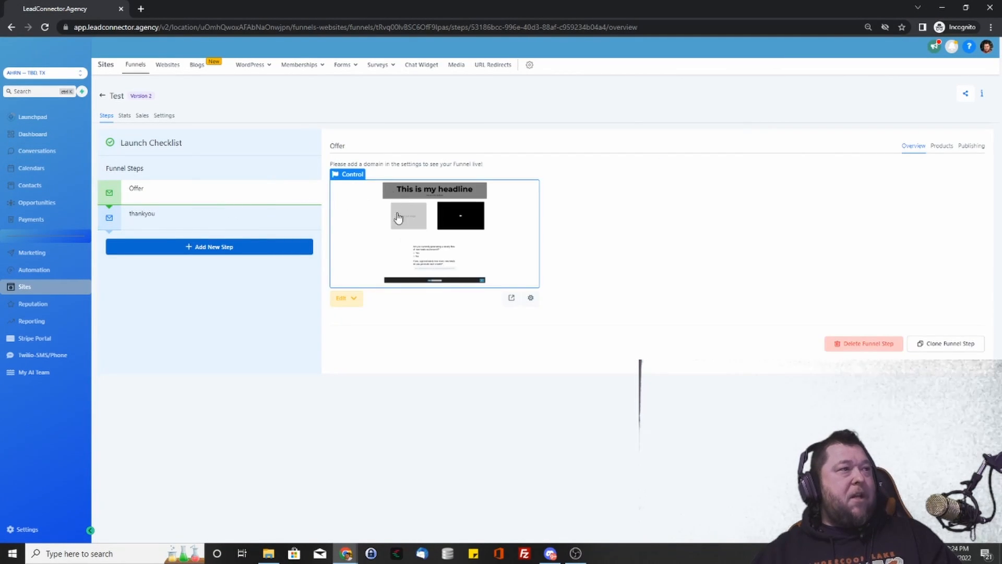
left_click(248, 222)
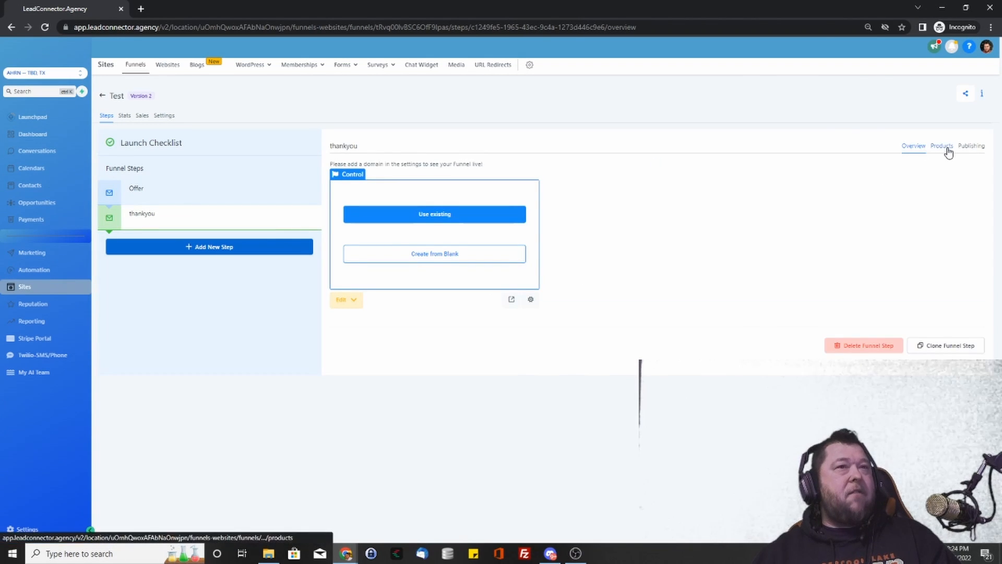
left_click(241, 198)
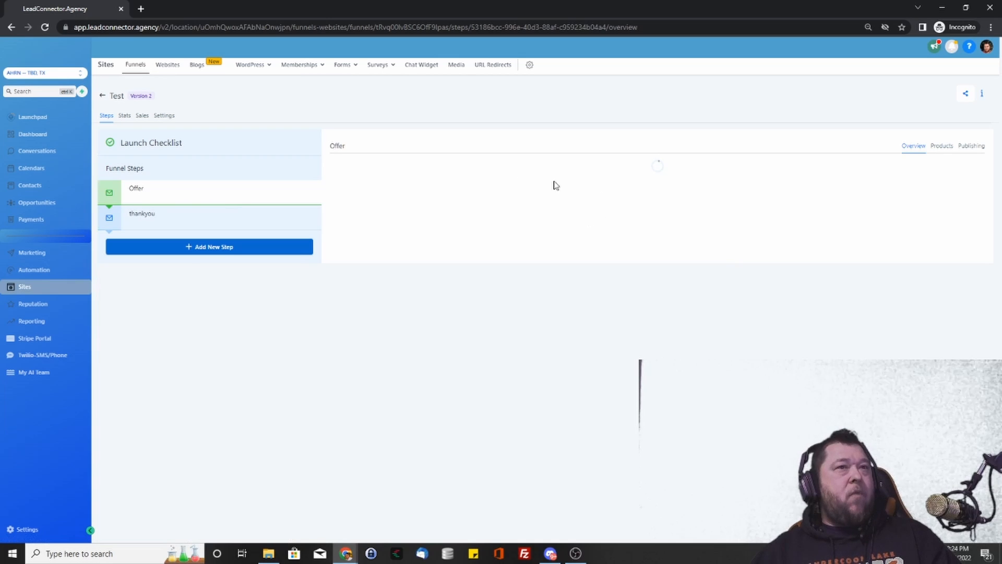
left_click(941, 147)
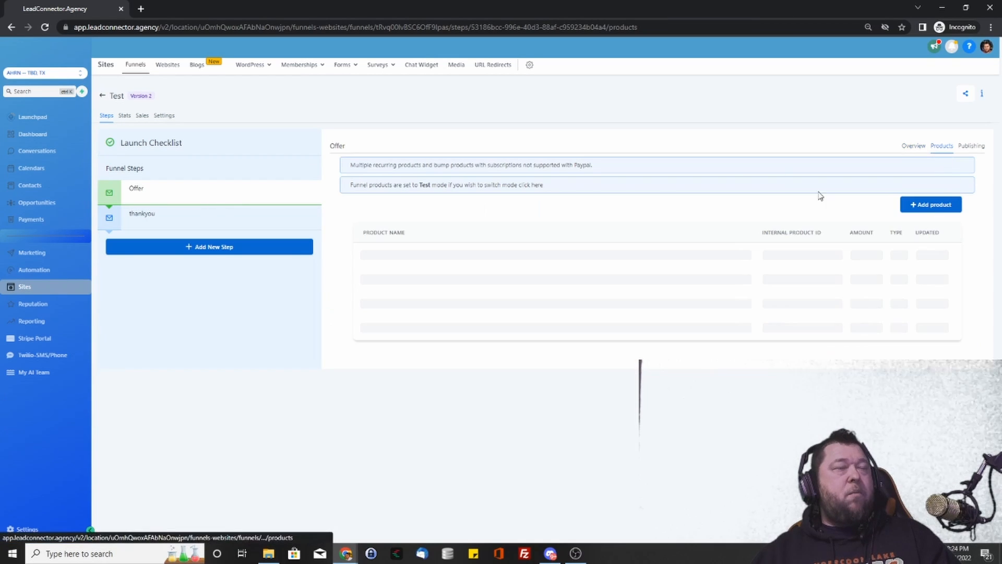